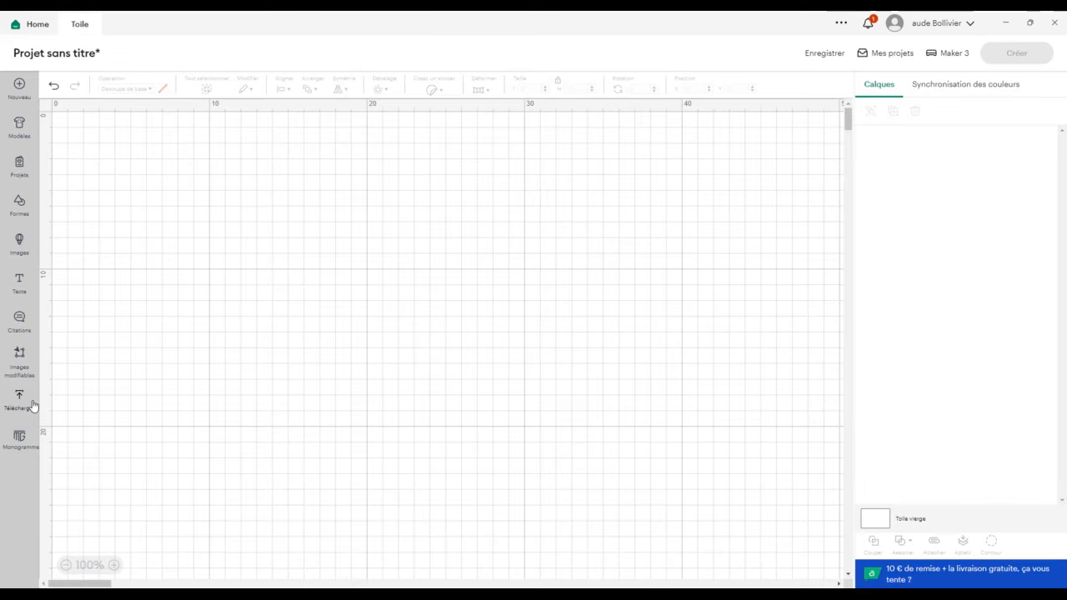
Upload the cut file "(28x28cm)_page 1 album dino_florju_rabatsLateraux" and add it to the canvas.
click(19, 399)
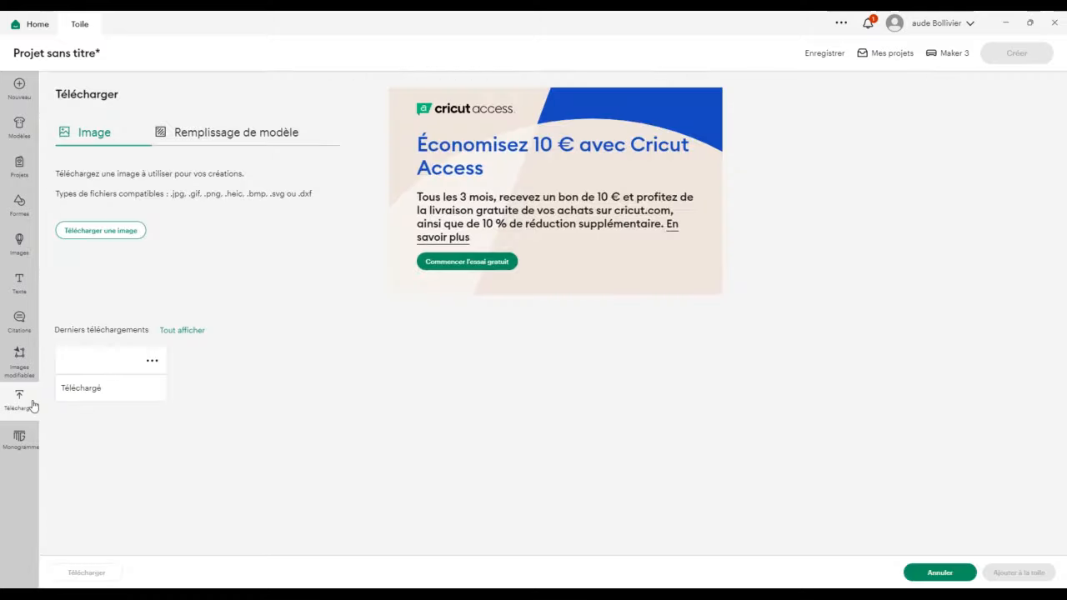
click(111, 235)
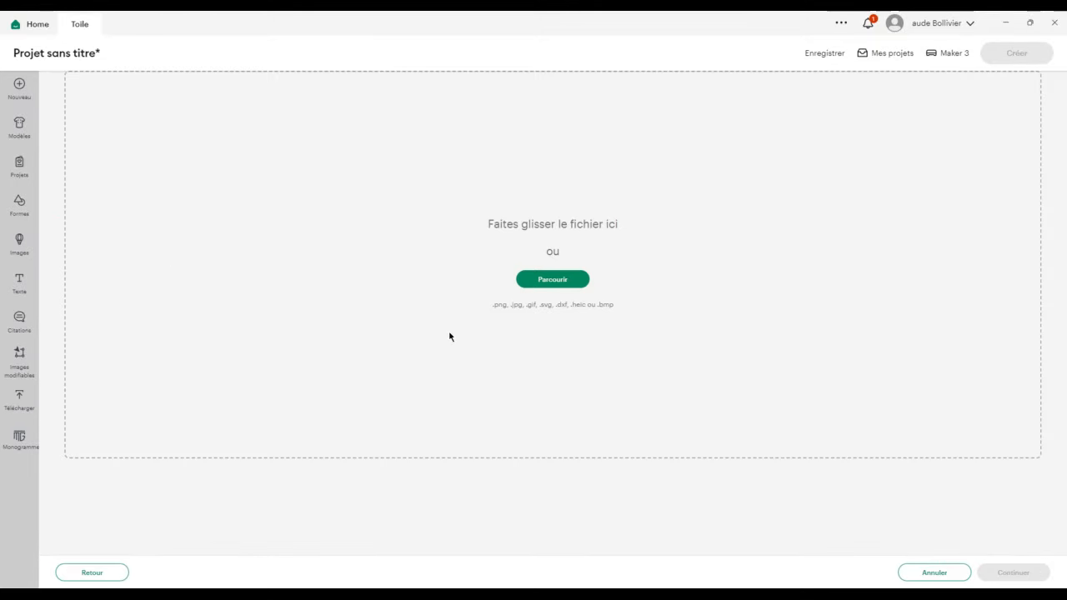
click(545, 278)
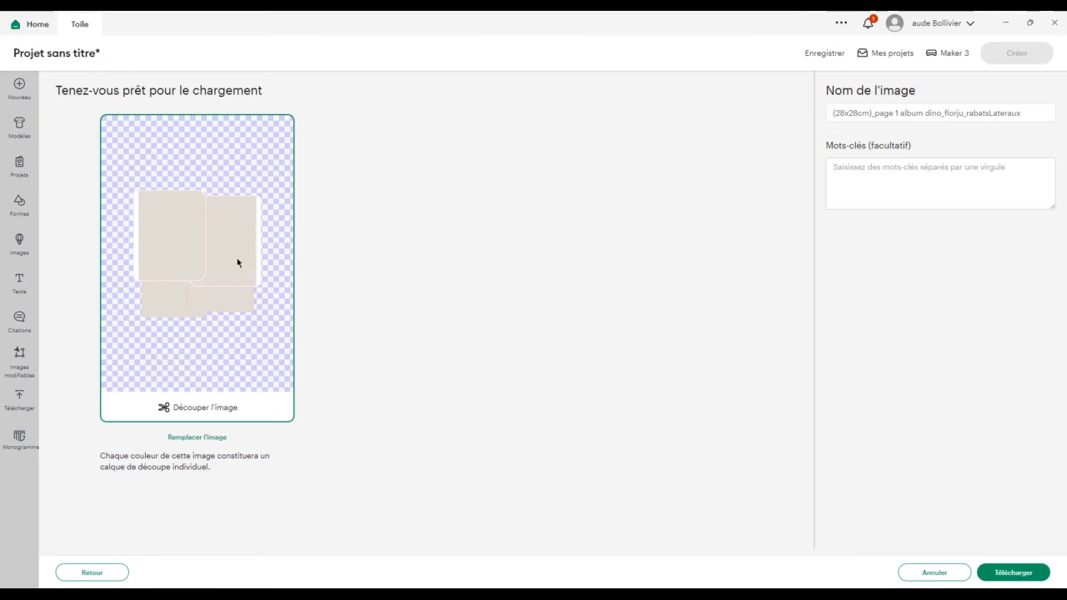
click(1005, 577)
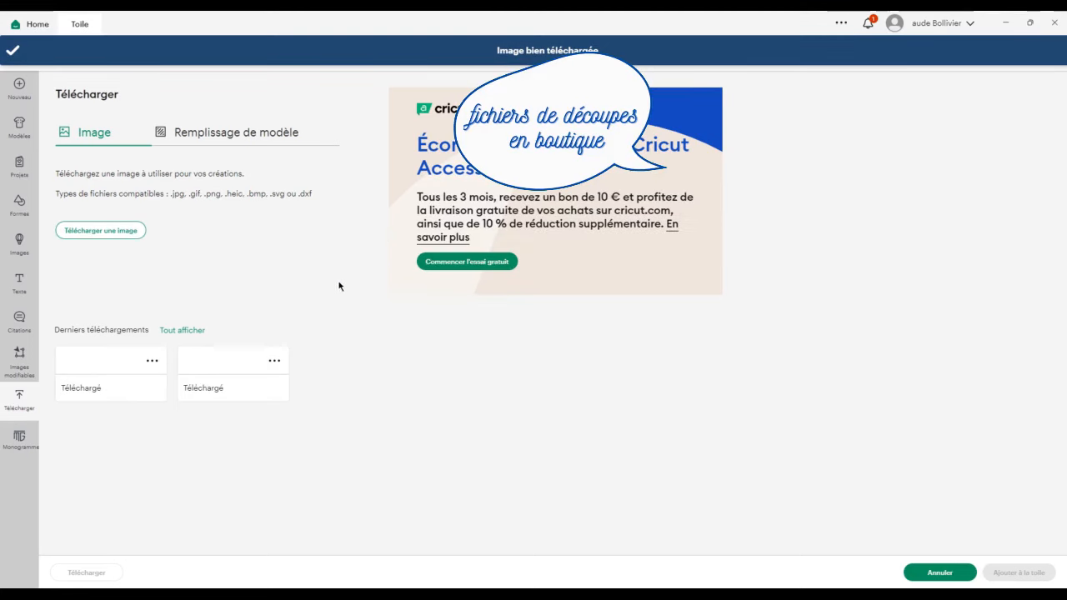
click(108, 389)
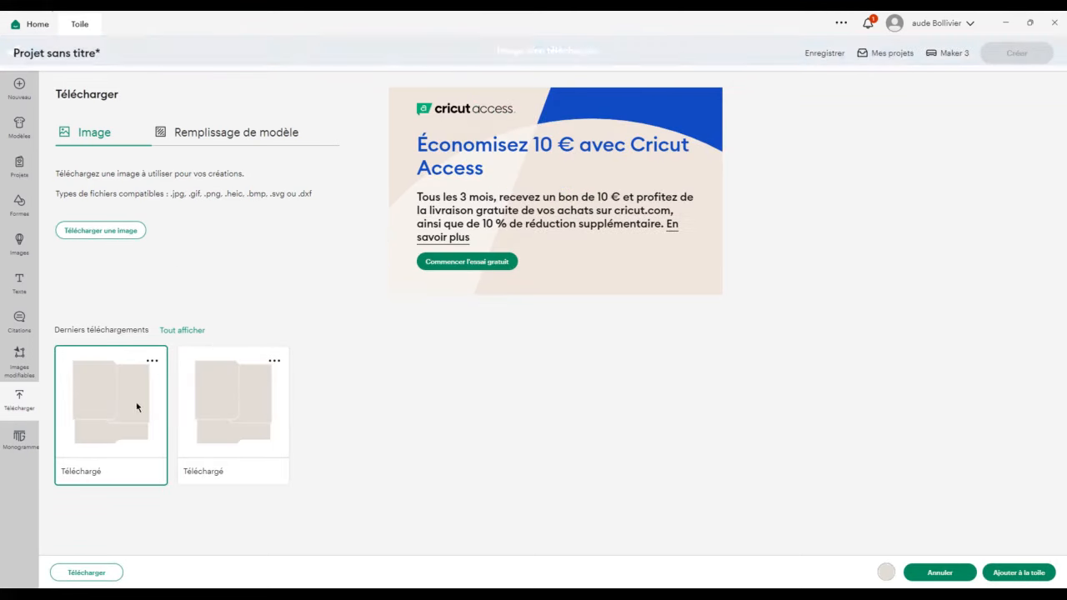
click(1011, 575)
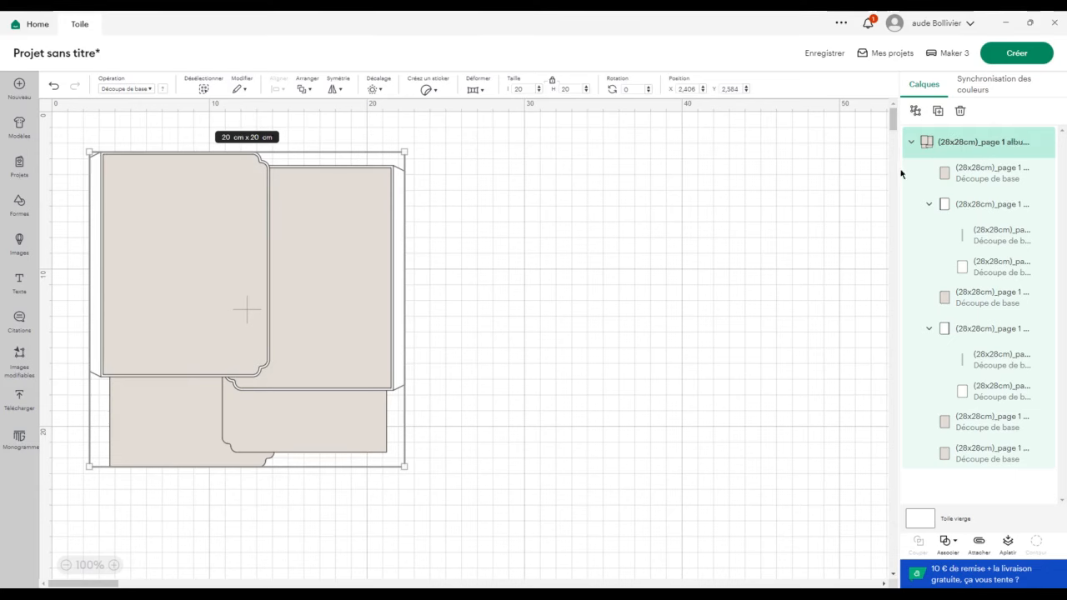
Resize the imported album page design to 28 cm wide with its proportions locked.
drag(905, 175, 734, 192)
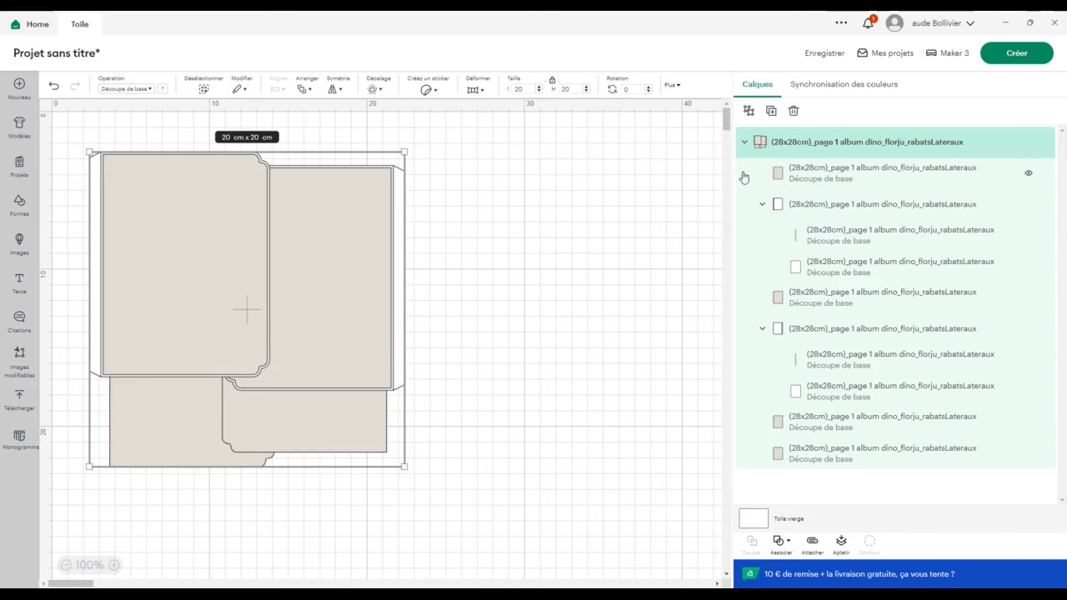
drag(733, 179, 913, 183)
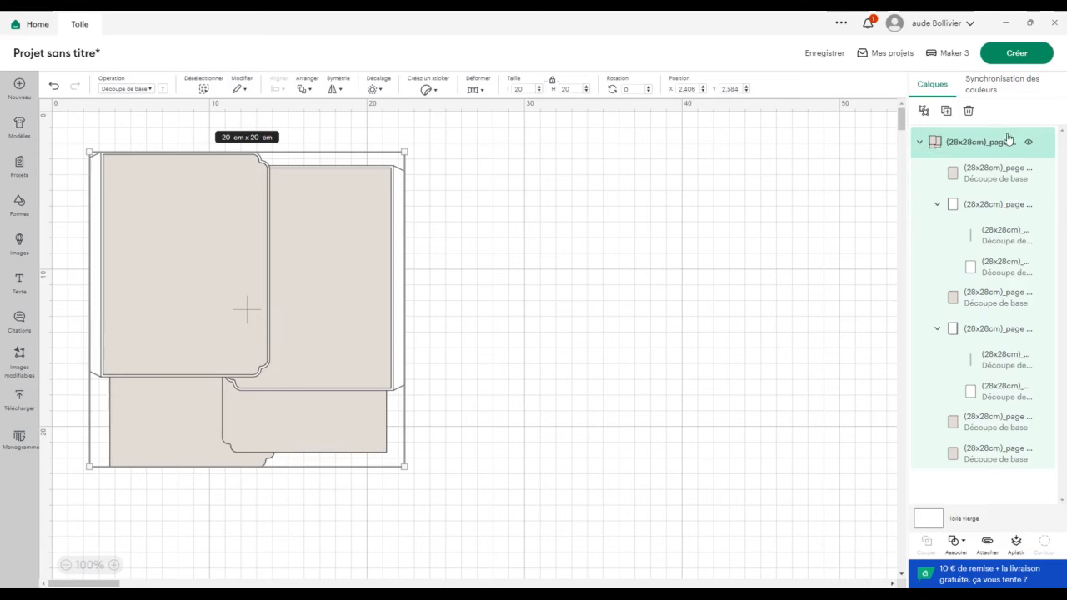
click(517, 88)
text(28)
key(Return)
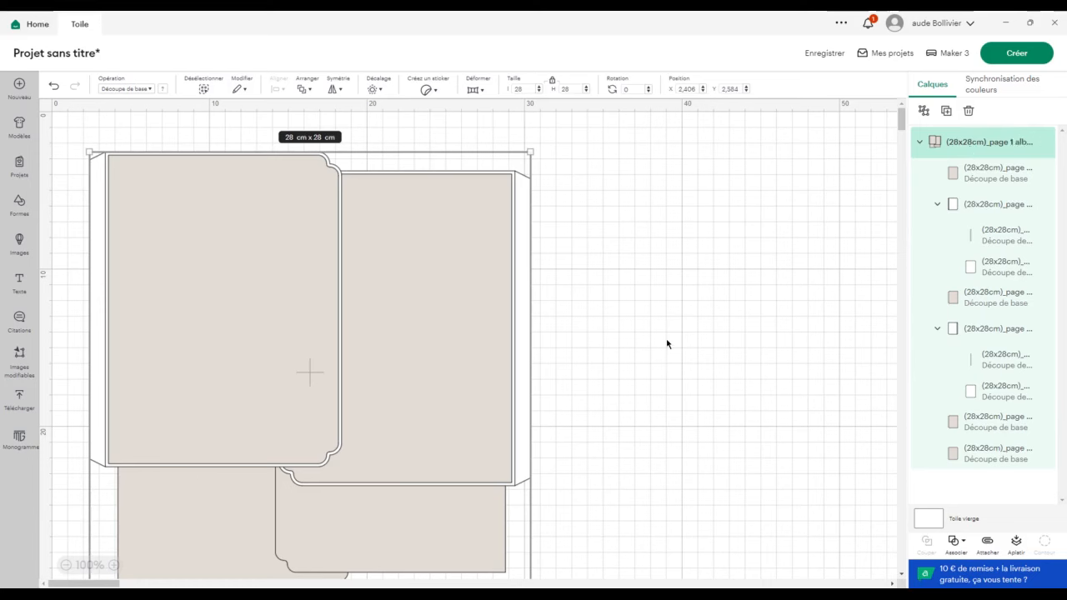
Ungroup the imported album page design into separate pieces and clear the selection.
right_click(953, 148)
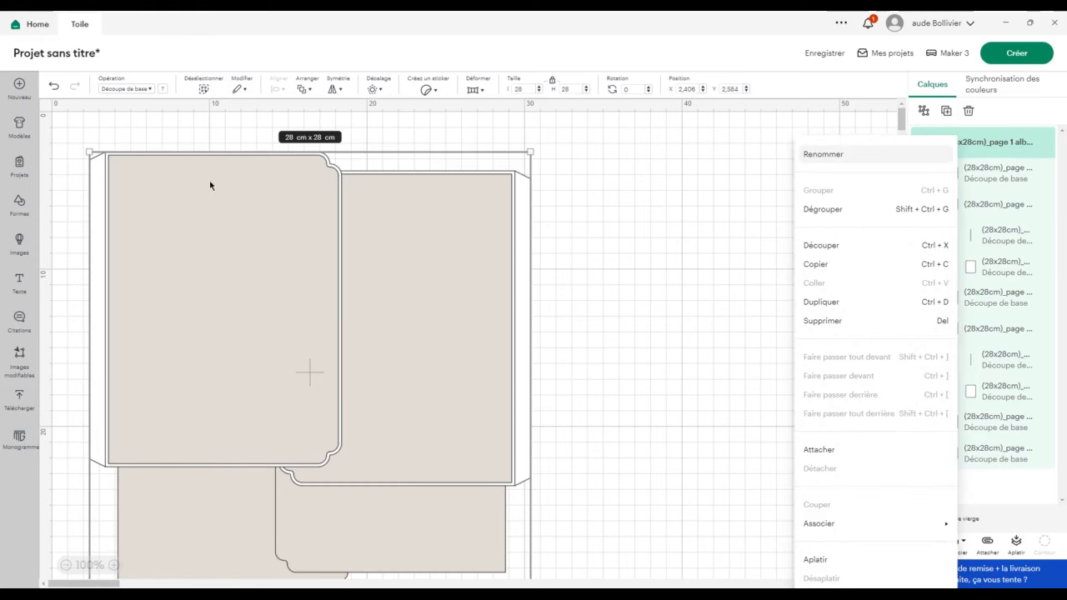
click(852, 210)
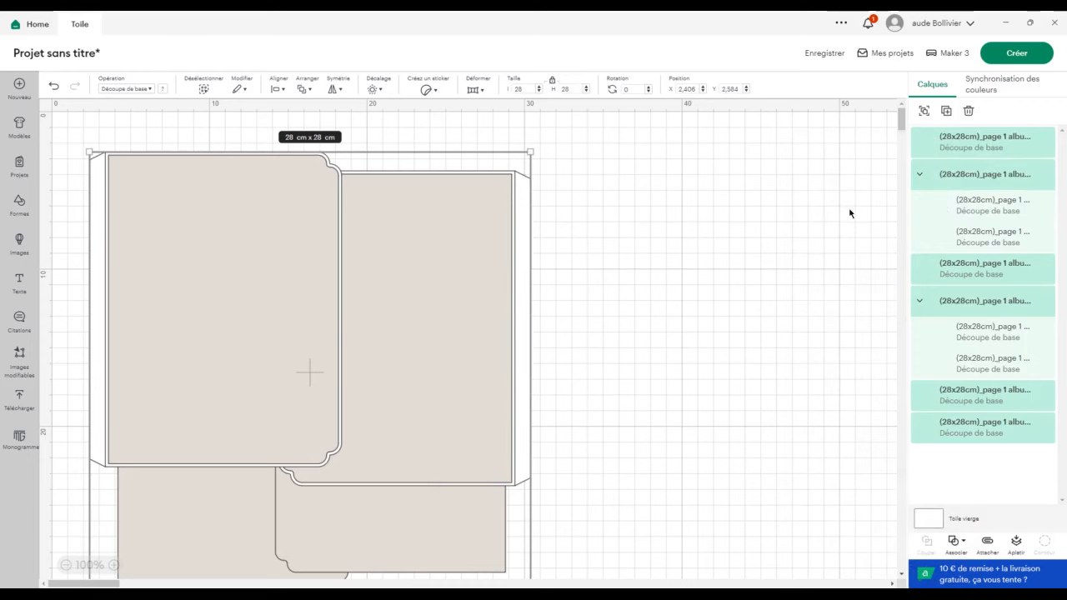
click(736, 253)
Separate the four beige mats from the two white flap pages and move them together to the right side of the canvas.
drag(430, 244, 725, 214)
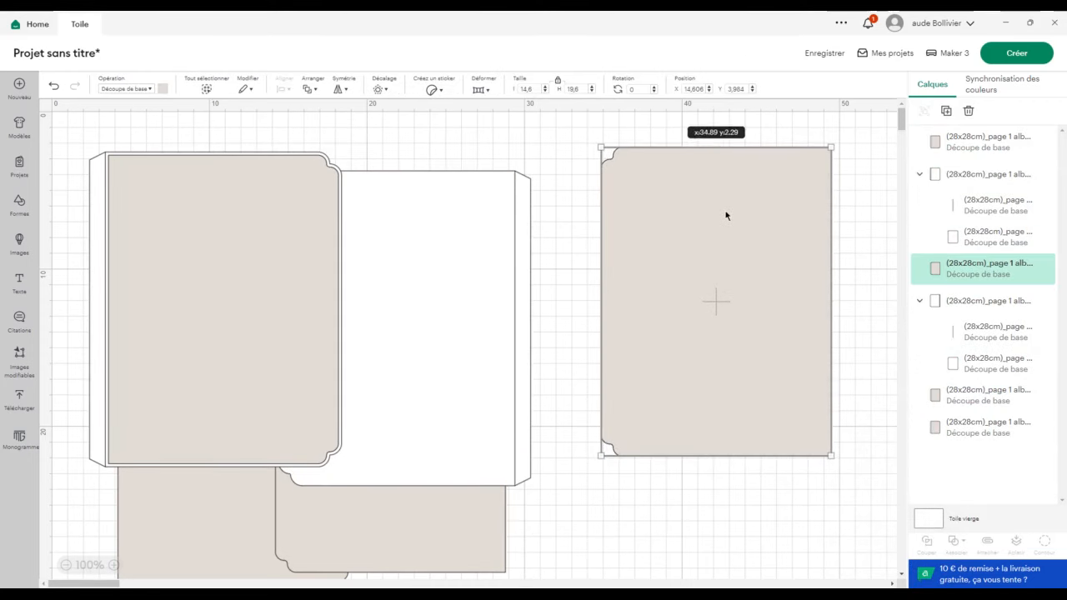
drag(264, 241, 831, 324)
drag(485, 514, 770, 383)
drag(335, 564, 734, 465)
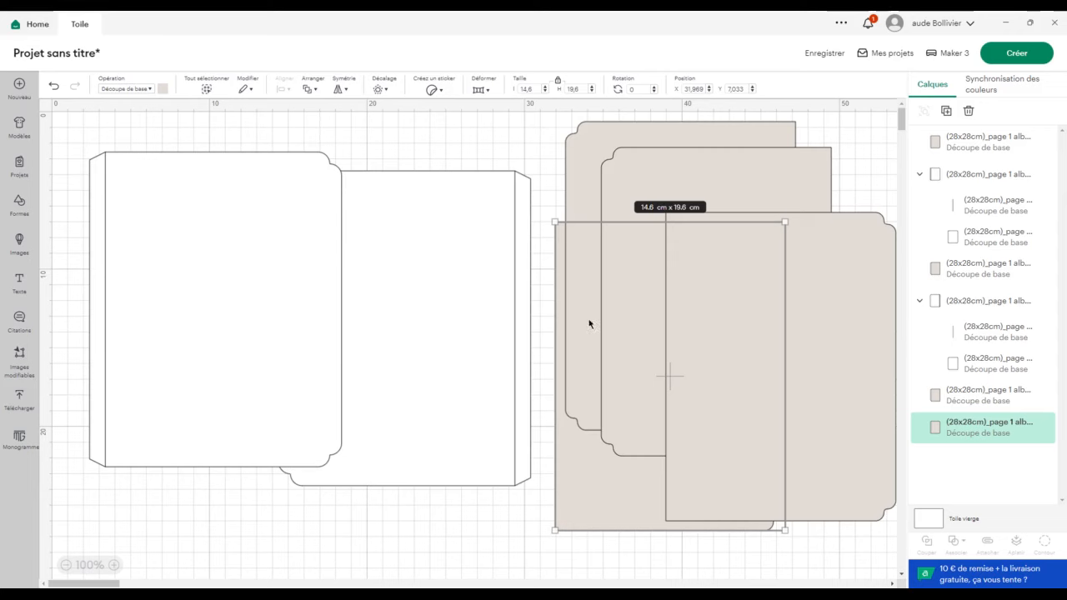
drag(730, 328, 395, 355)
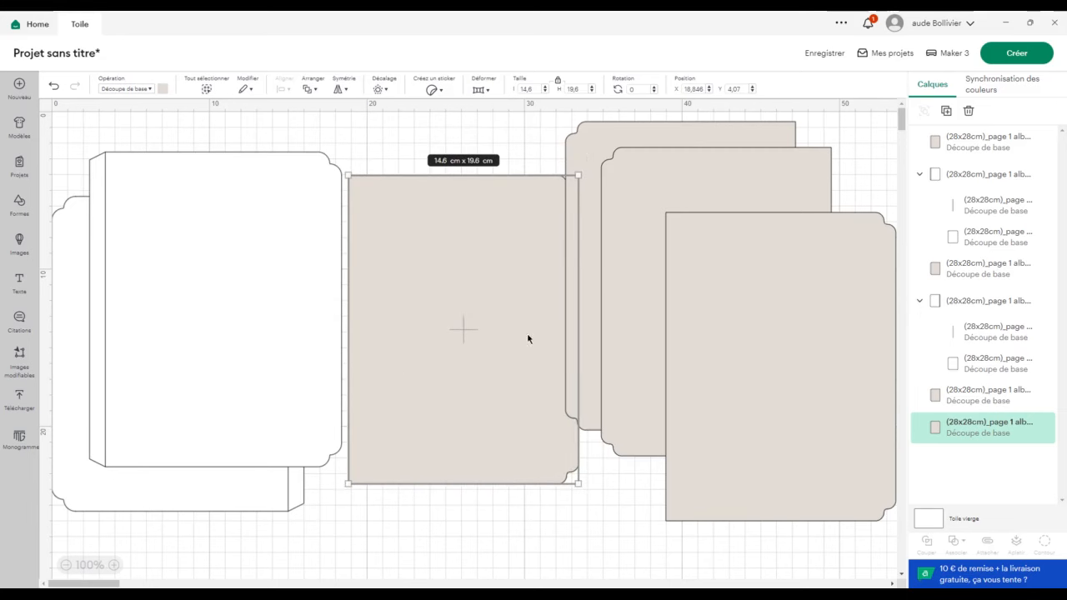
drag(415, 392, 703, 424)
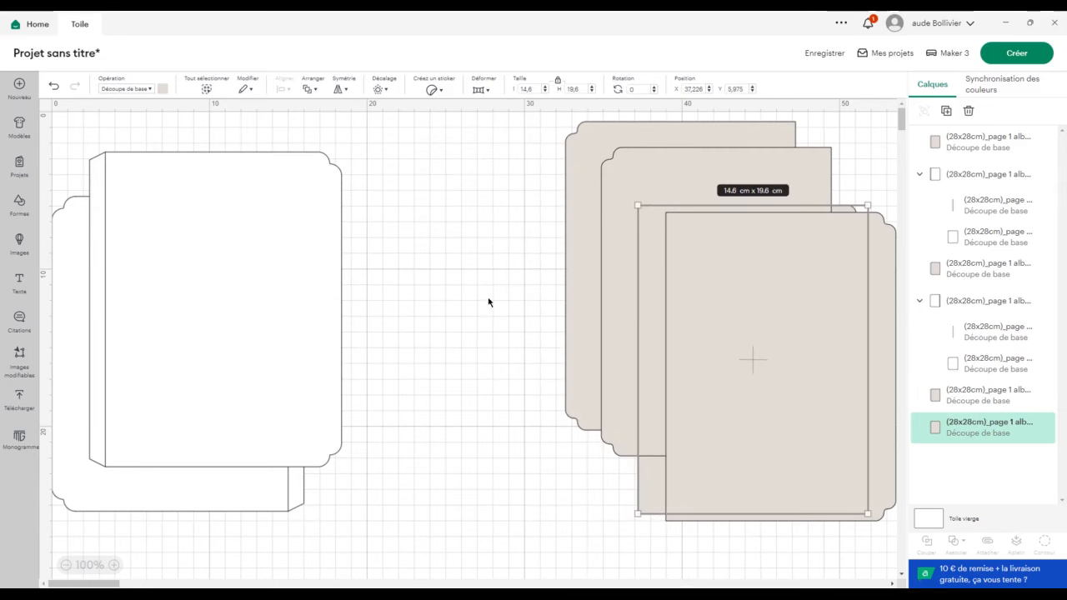
drag(613, 290, 748, 358)
drag(639, 312, 833, 412)
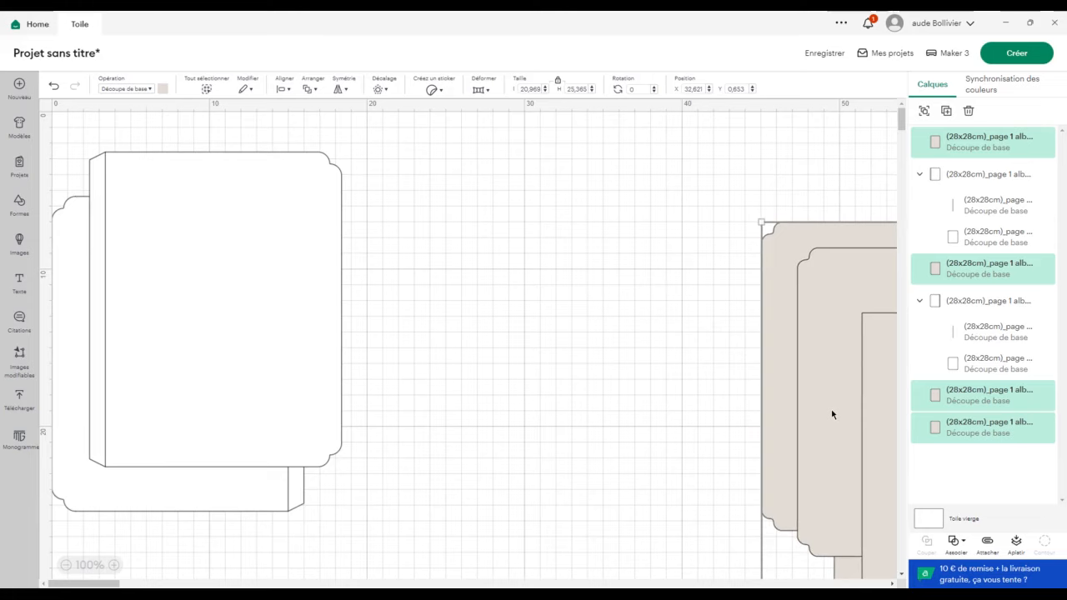
Move the white page with the left-side tab to mid-canvas and set its fold line's operation to Rainer.
drag(221, 284, 552, 290)
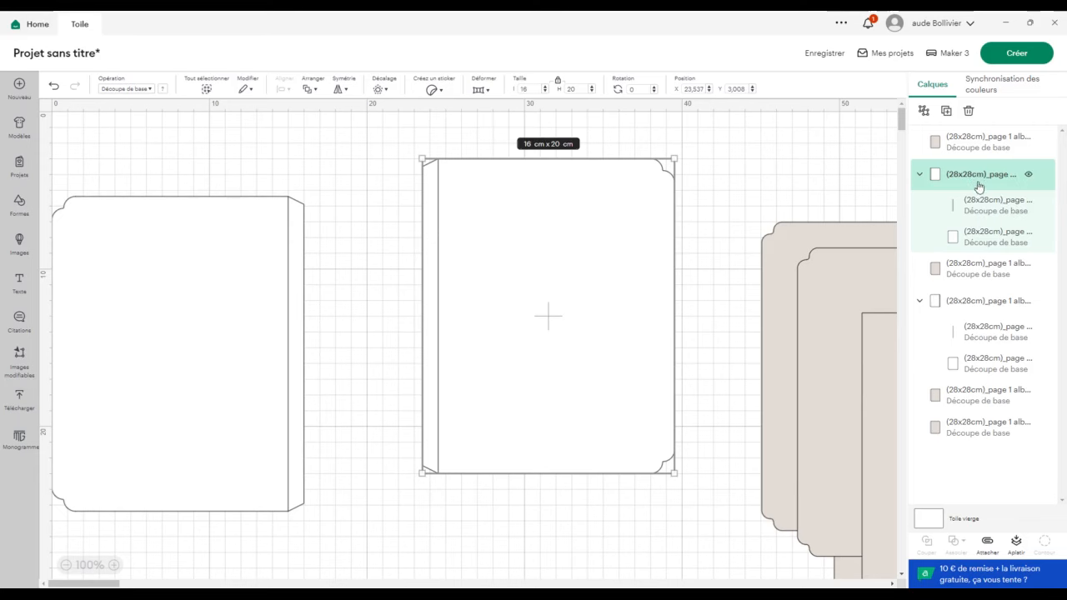
click(957, 207)
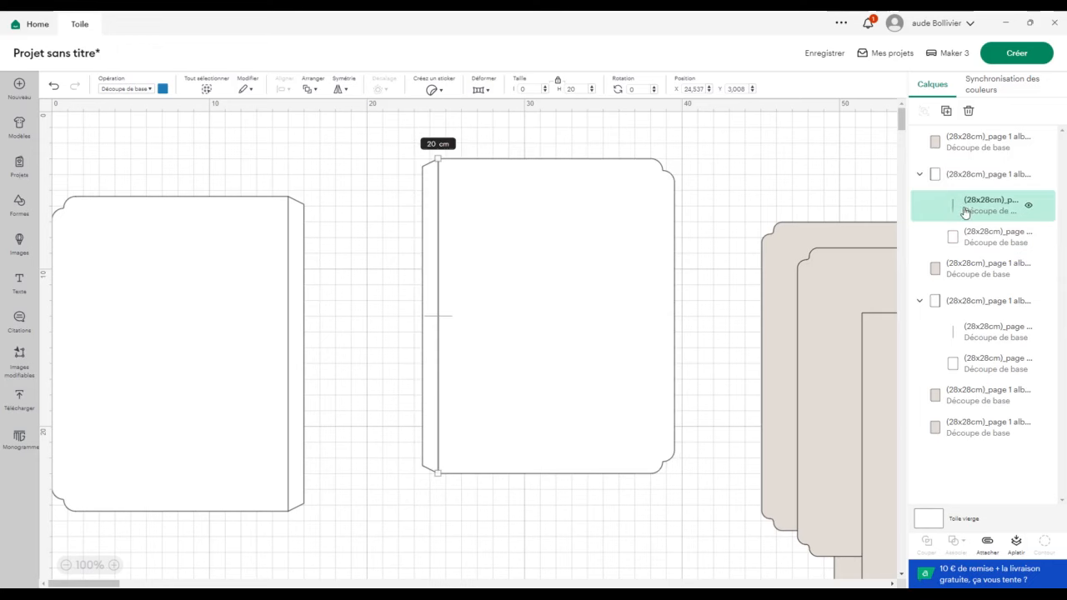
click(154, 92)
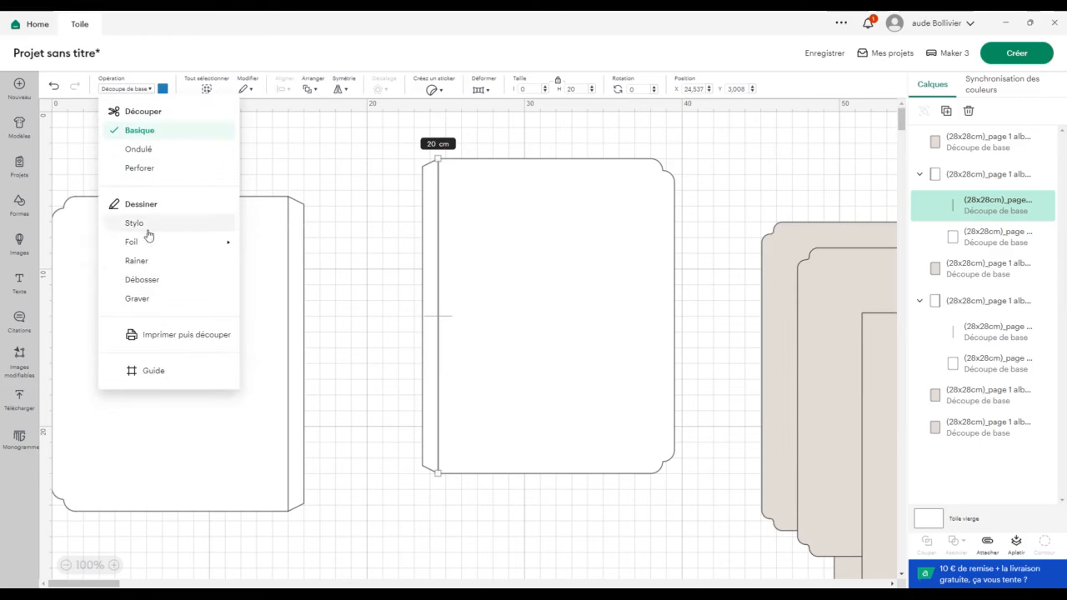
click(137, 261)
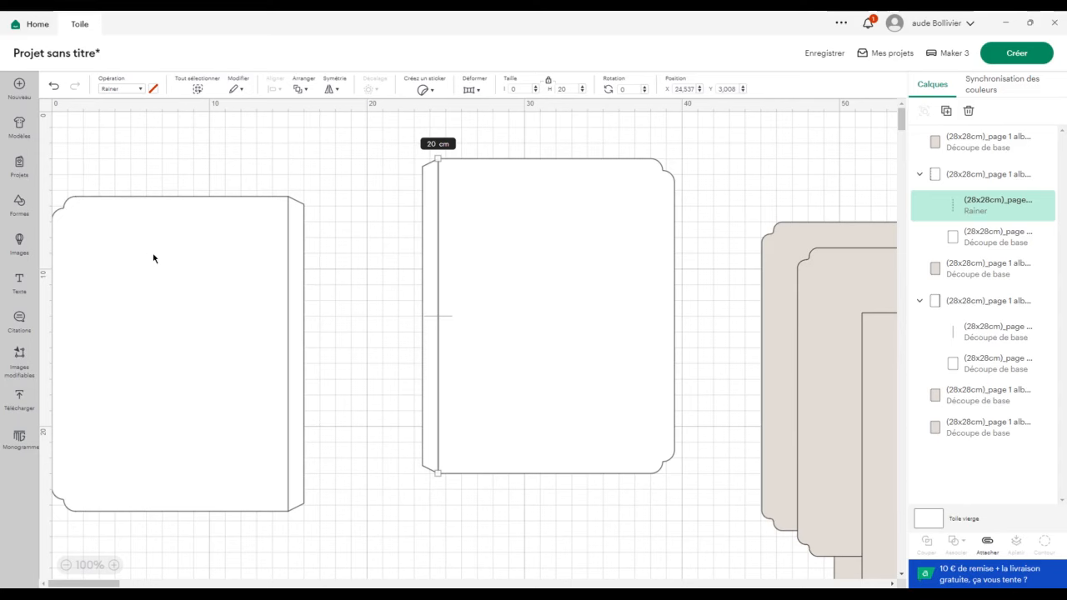
Attach the left-tab page's score line to its cut outline and collapse the attached group.
click(970, 178)
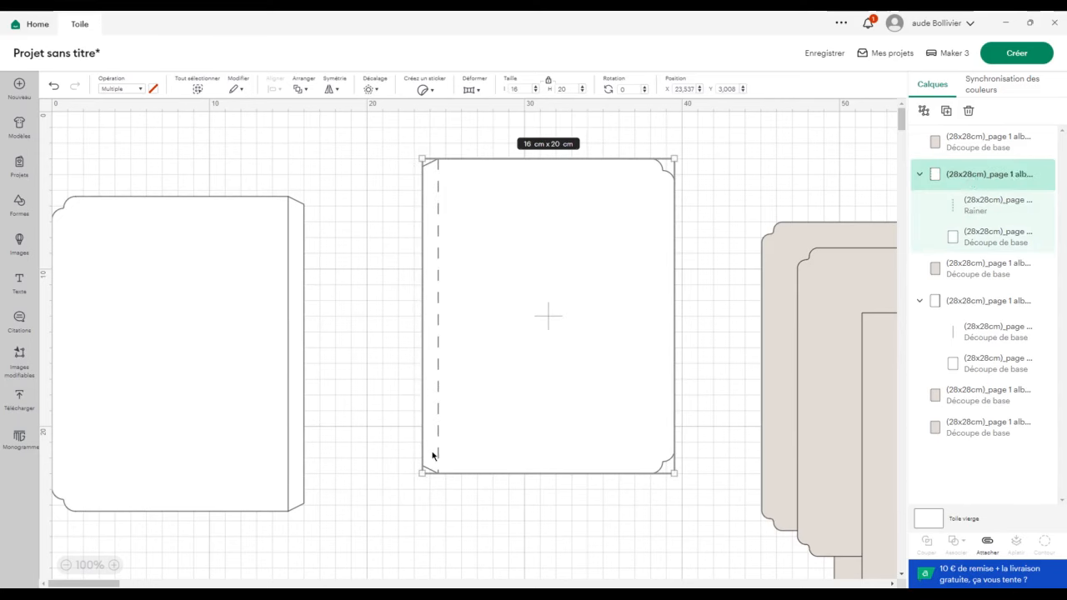
right_click(971, 177)
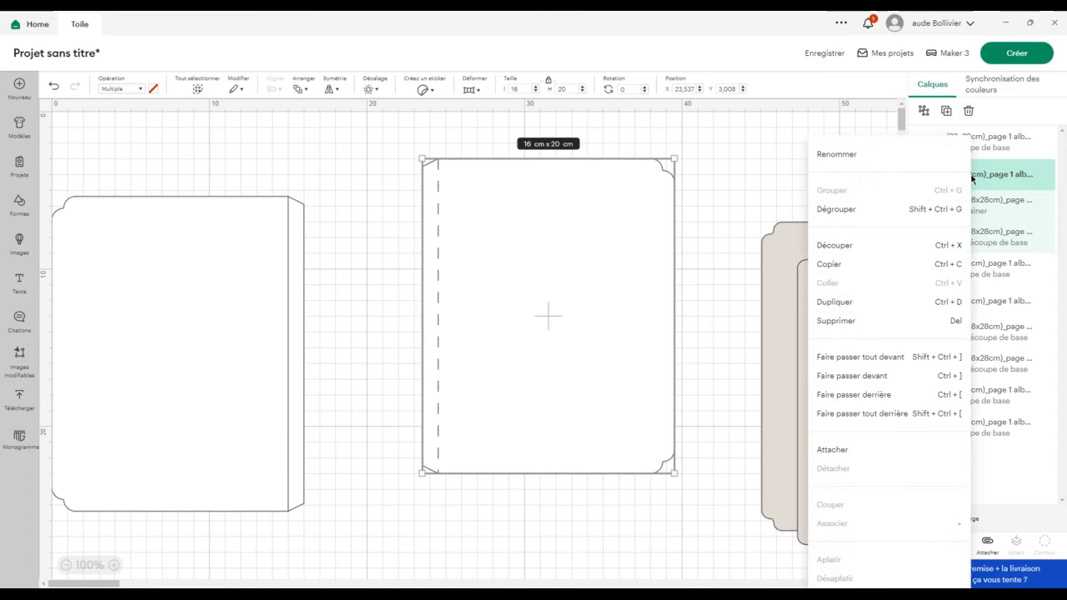
click(865, 449)
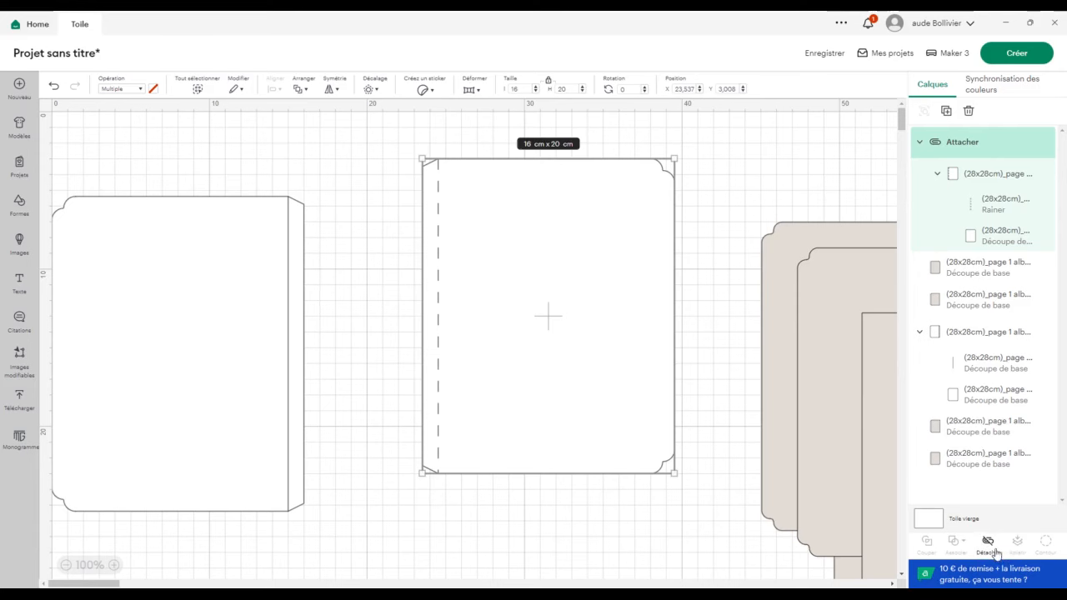
click(919, 142)
Move the white page with the right-side tab beside the other page and set its fold line's operation to Rainer.
drag(189, 252, 259, 214)
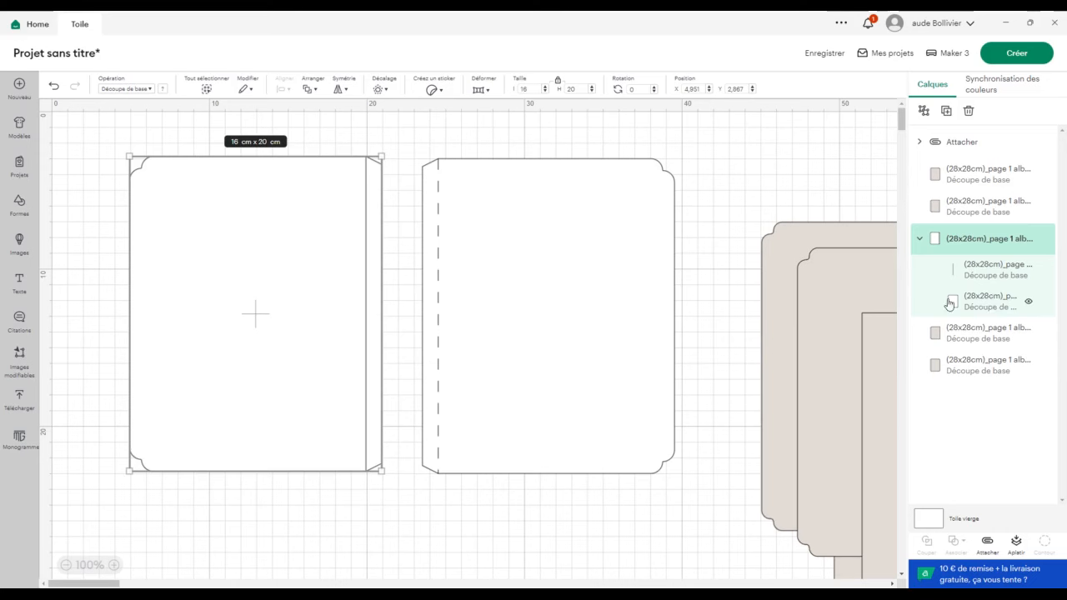
click(996, 305)
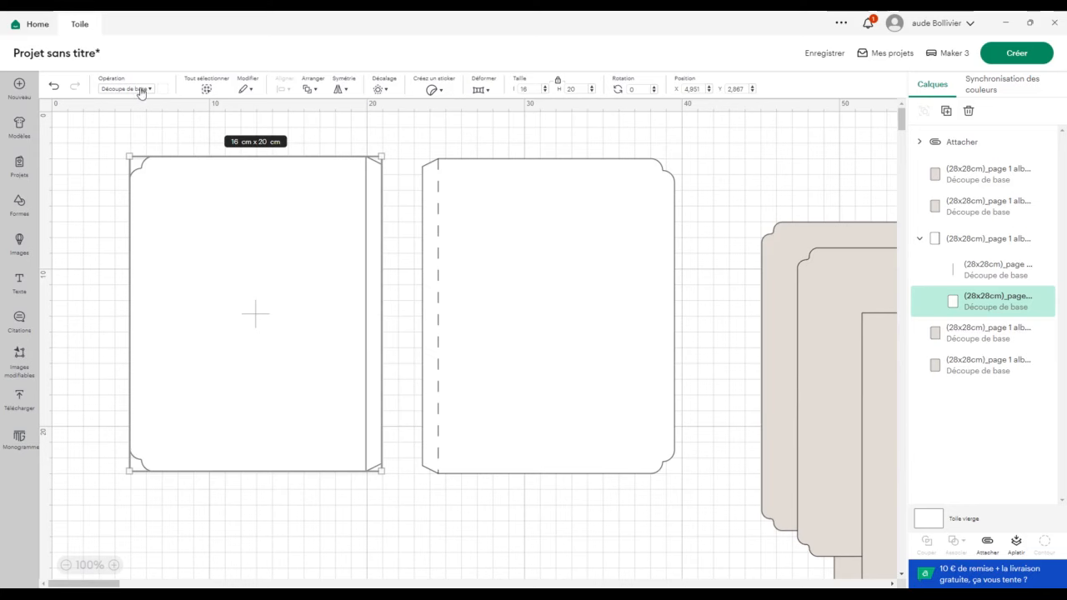
click(986, 269)
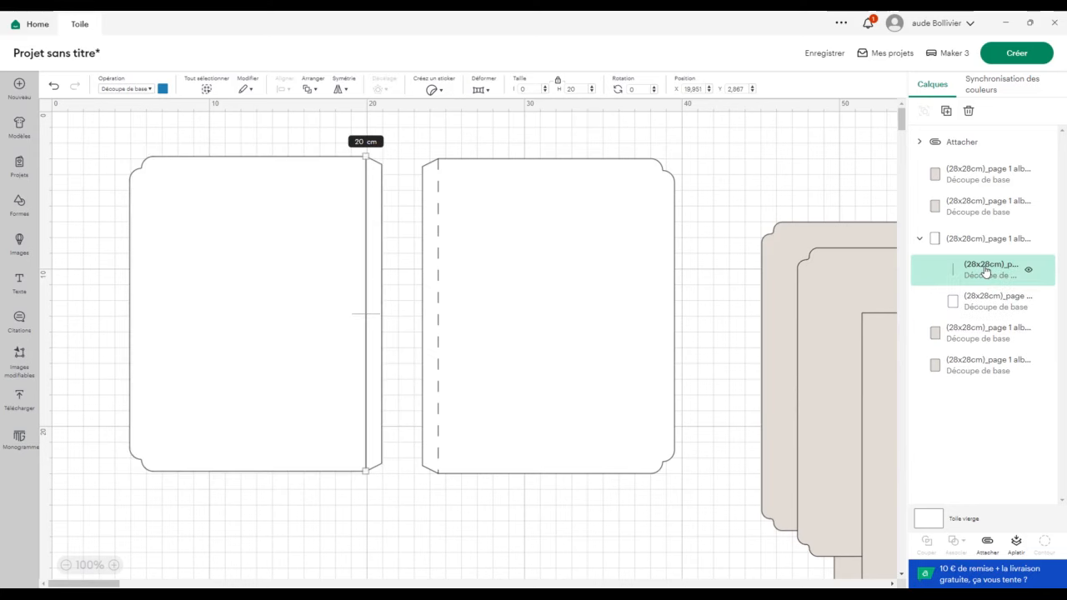
click(150, 89)
click(138, 261)
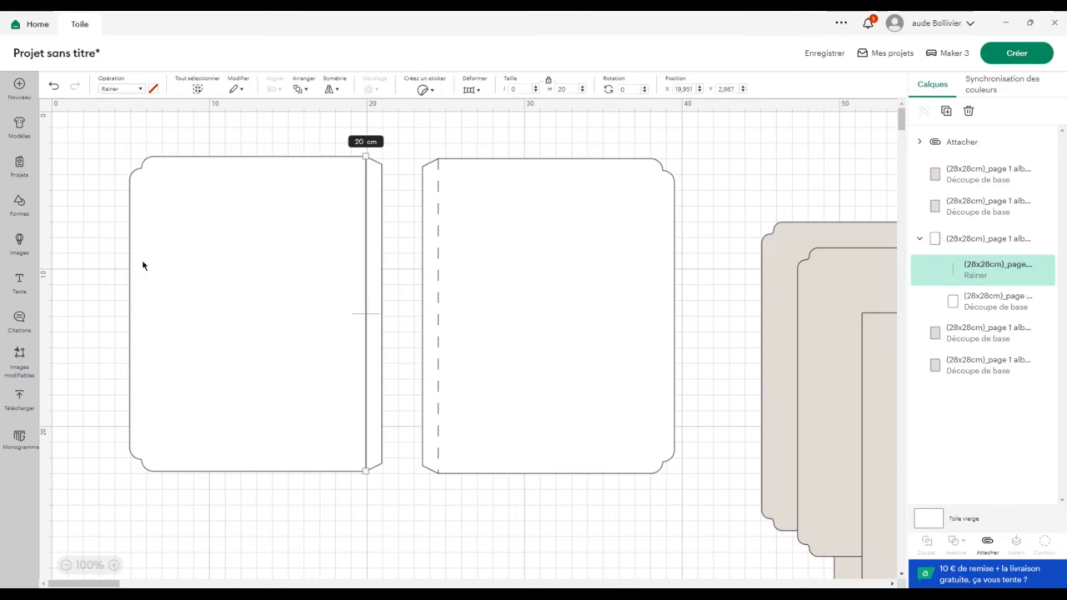
Attach the right-tab page's score line to its cut outline and collapse the attached group.
click(981, 242)
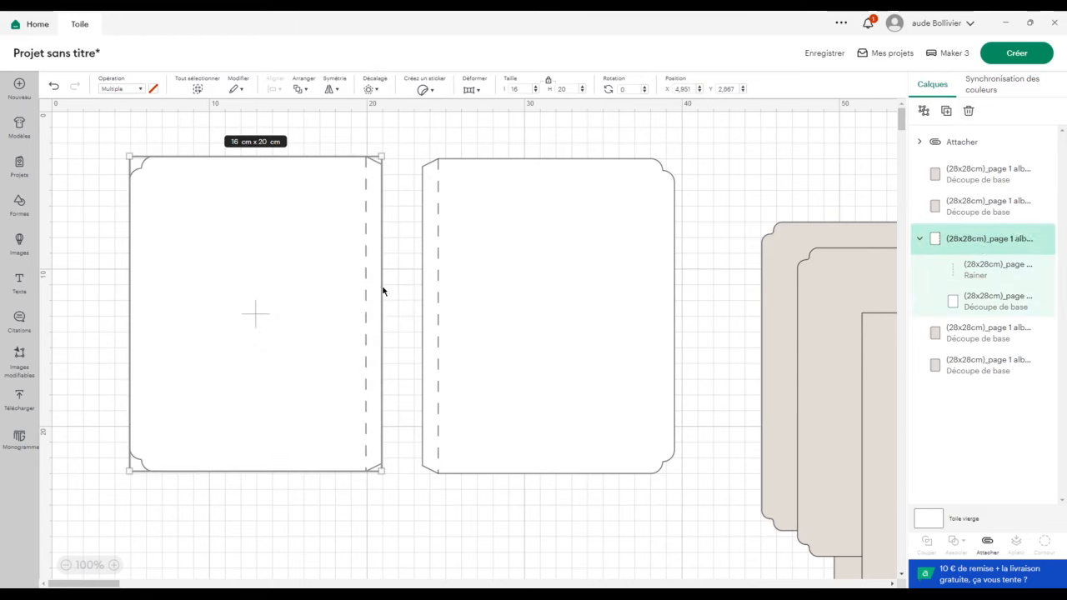
right_click(985, 239)
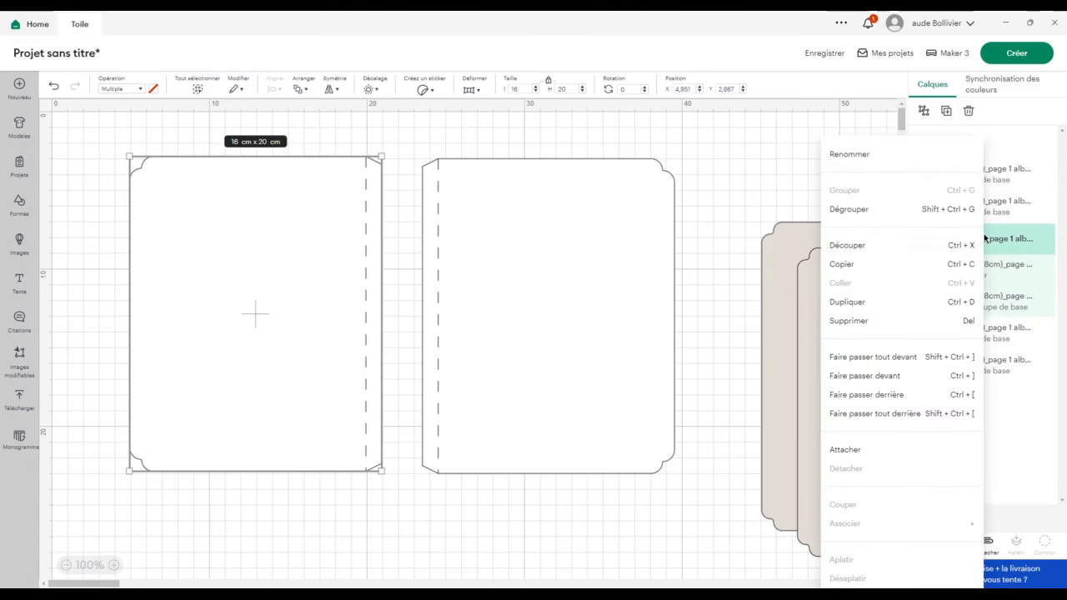
click(1006, 266)
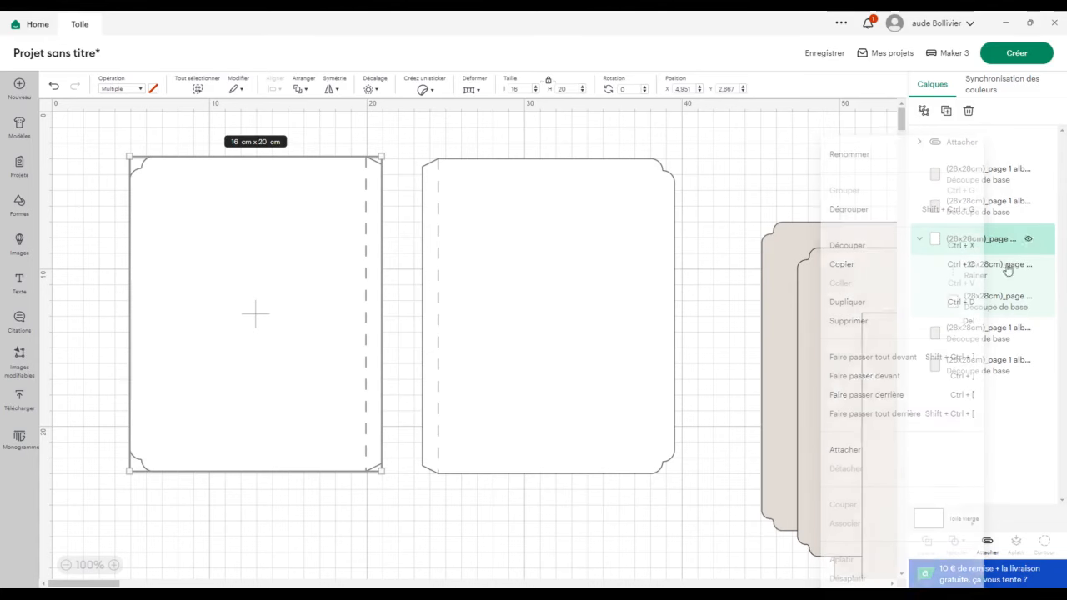
click(989, 544)
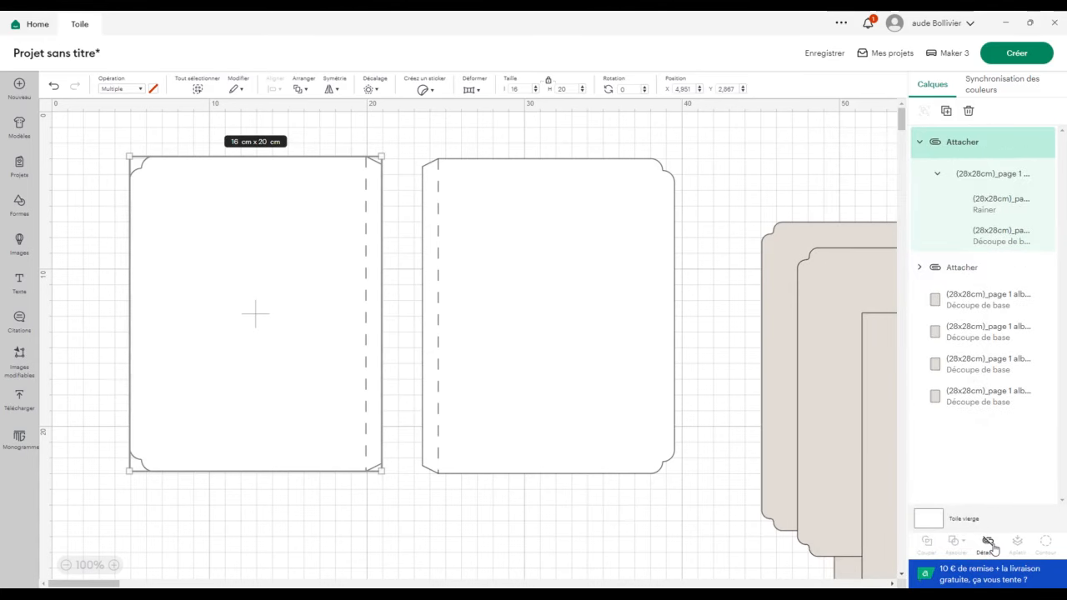
click(920, 142)
Move both attached white pages to the right side of the canvas, next to the beige mats, to free the left area.
drag(327, 205, 304, 218)
drag(550, 290, 527, 290)
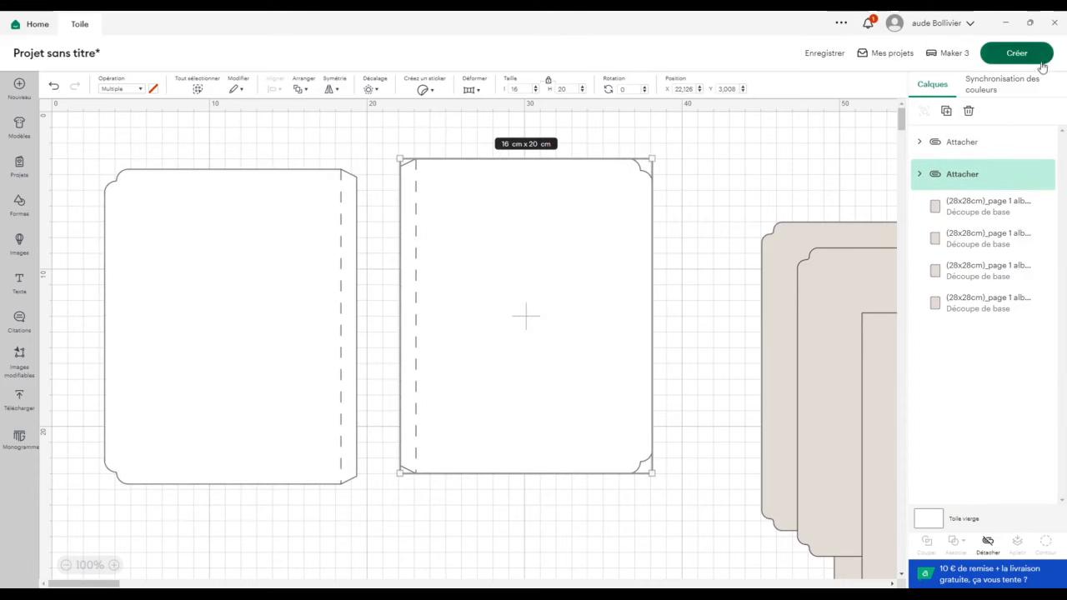
drag(259, 227, 732, 201)
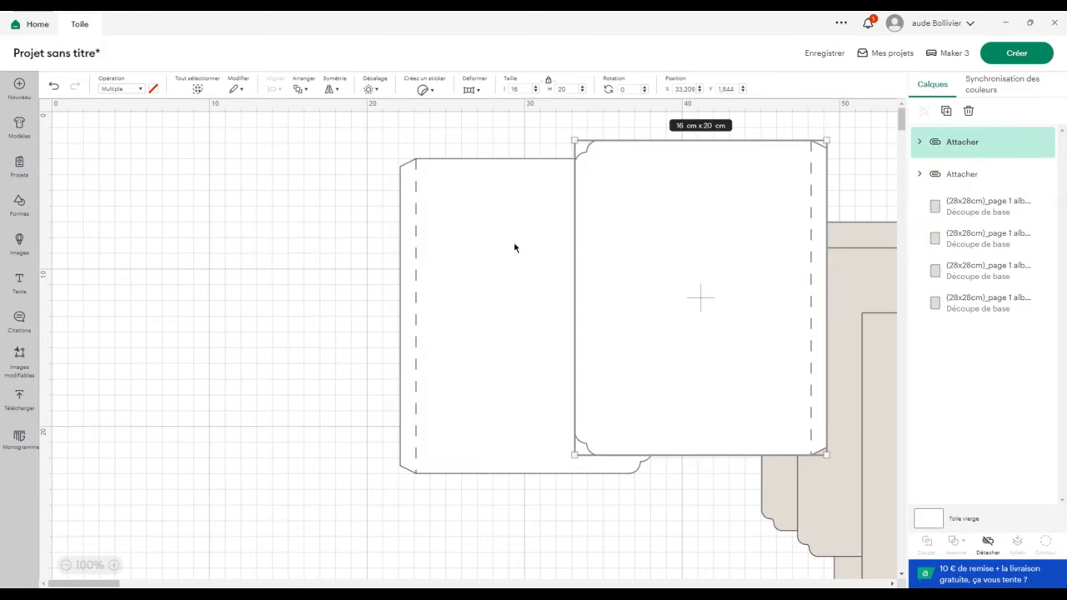
drag(514, 248, 711, 211)
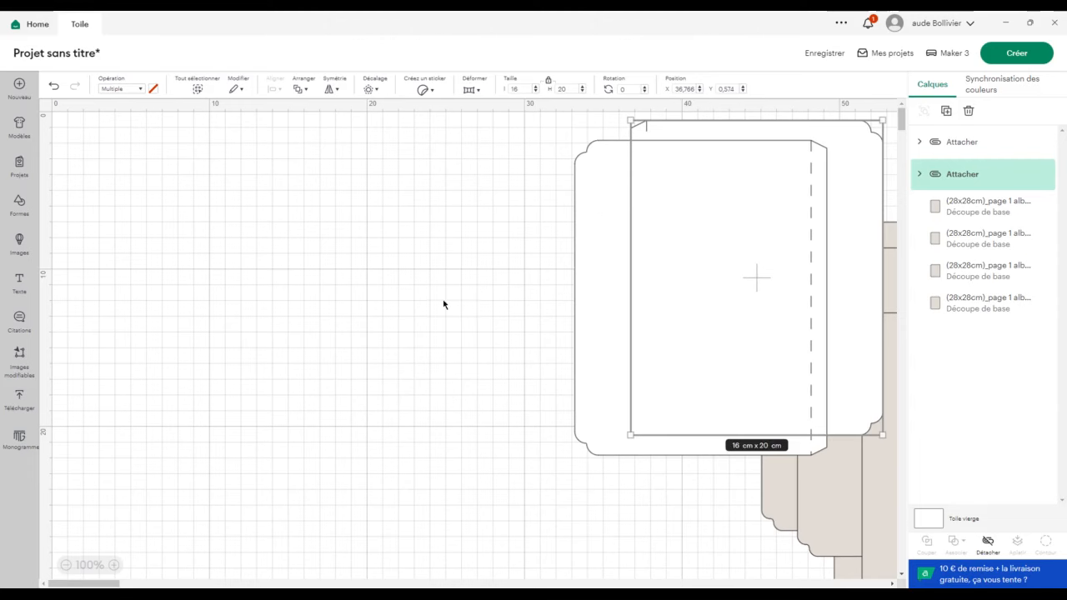
Upload the cut file "(22x20cm)_page 1 album dino_florju_base page" and add it to the canvas.
click(22, 402)
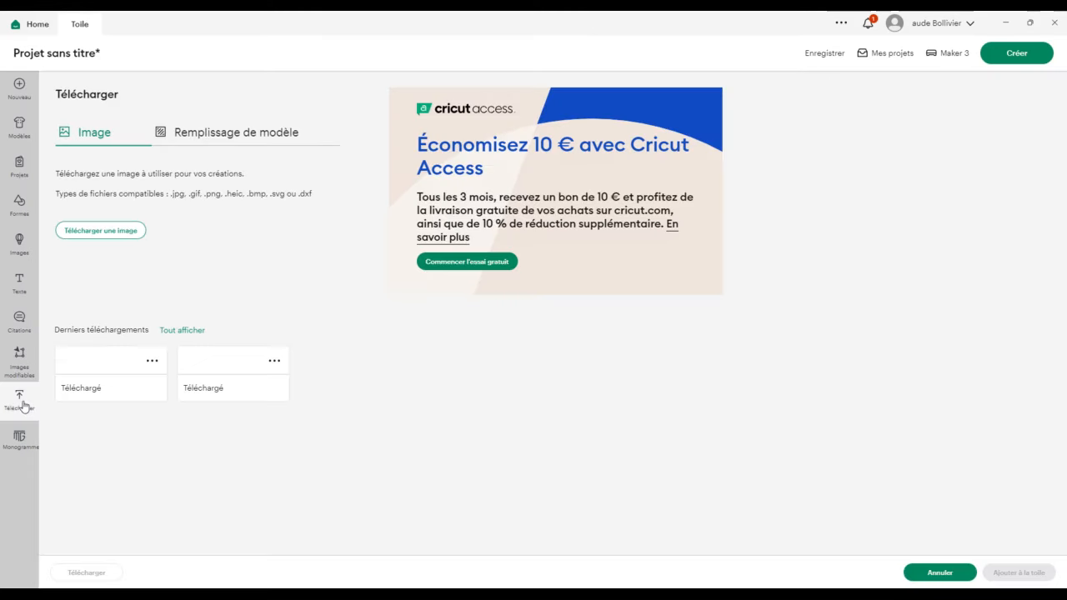
click(107, 233)
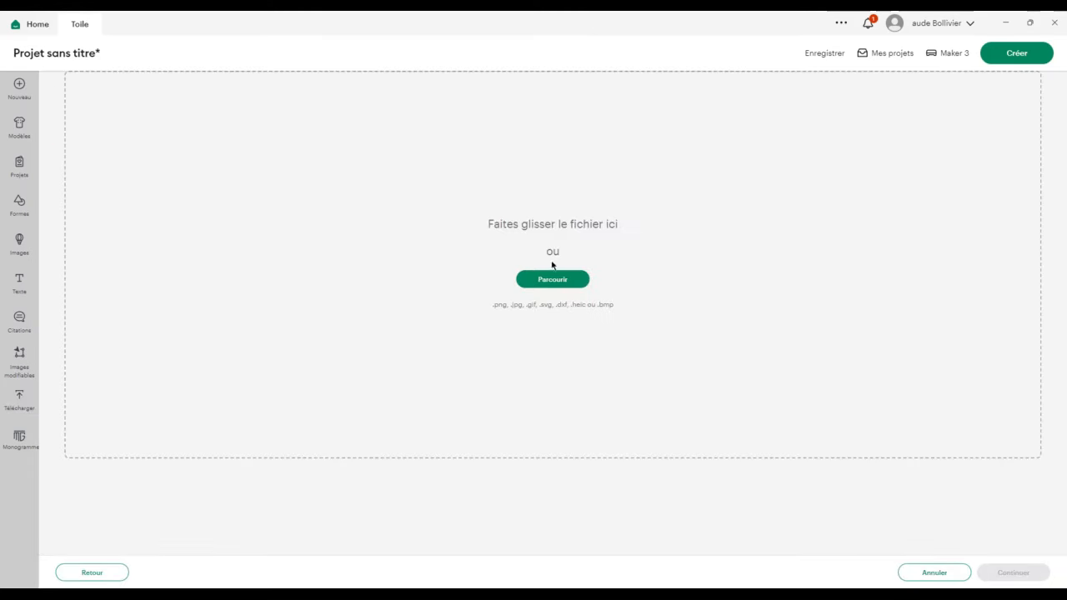
click(568, 281)
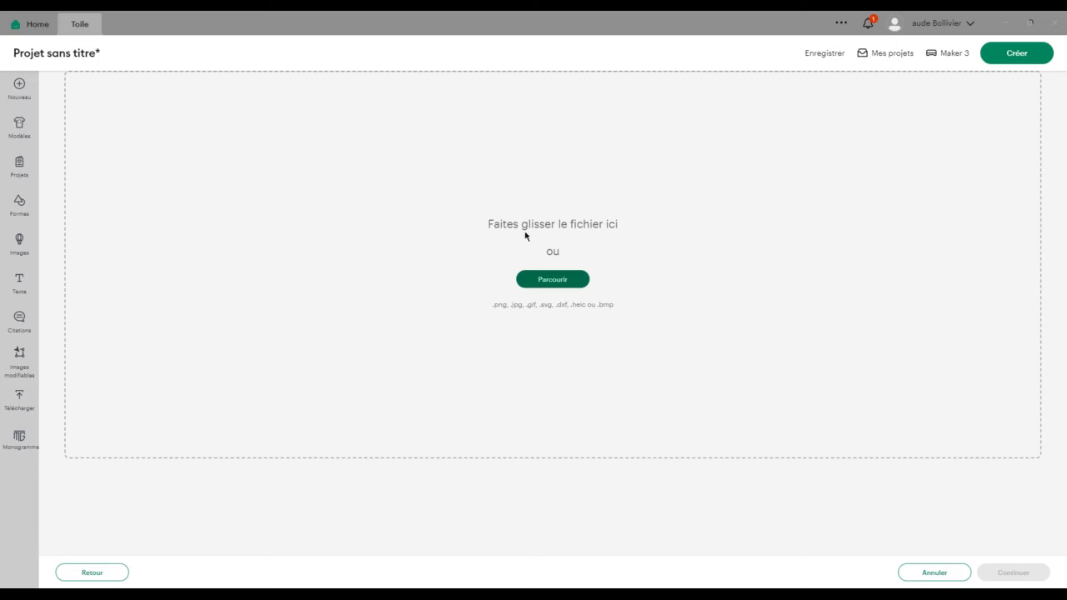
click(593, 575)
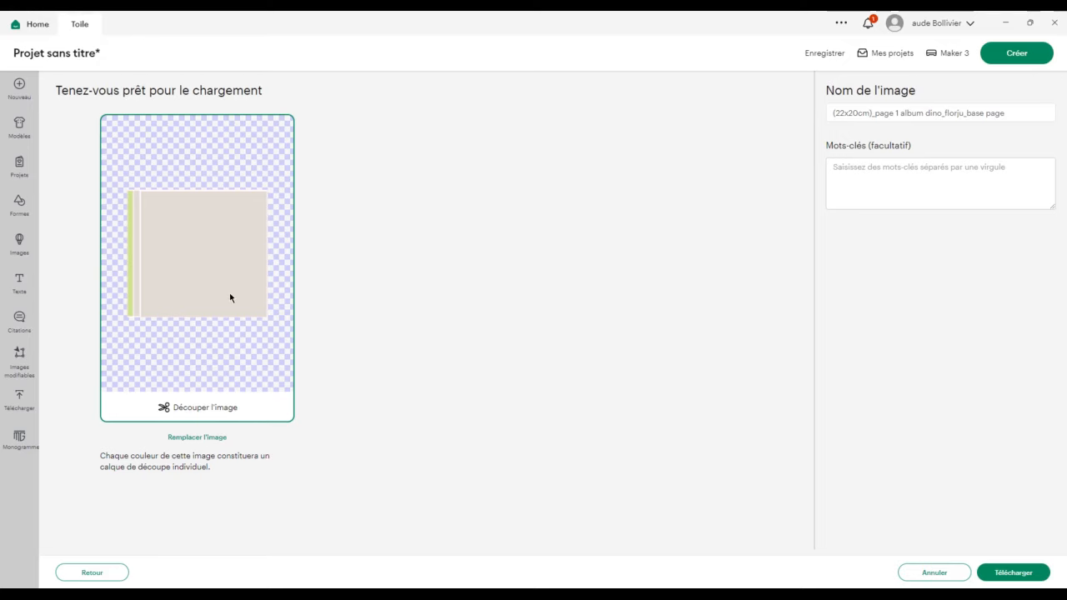
click(1002, 573)
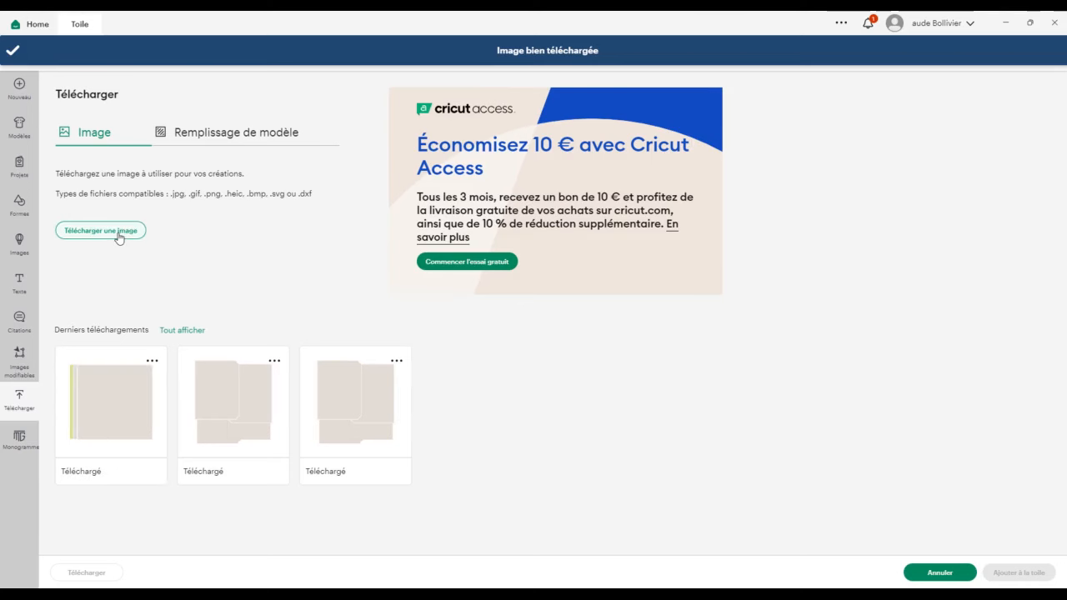
click(128, 387)
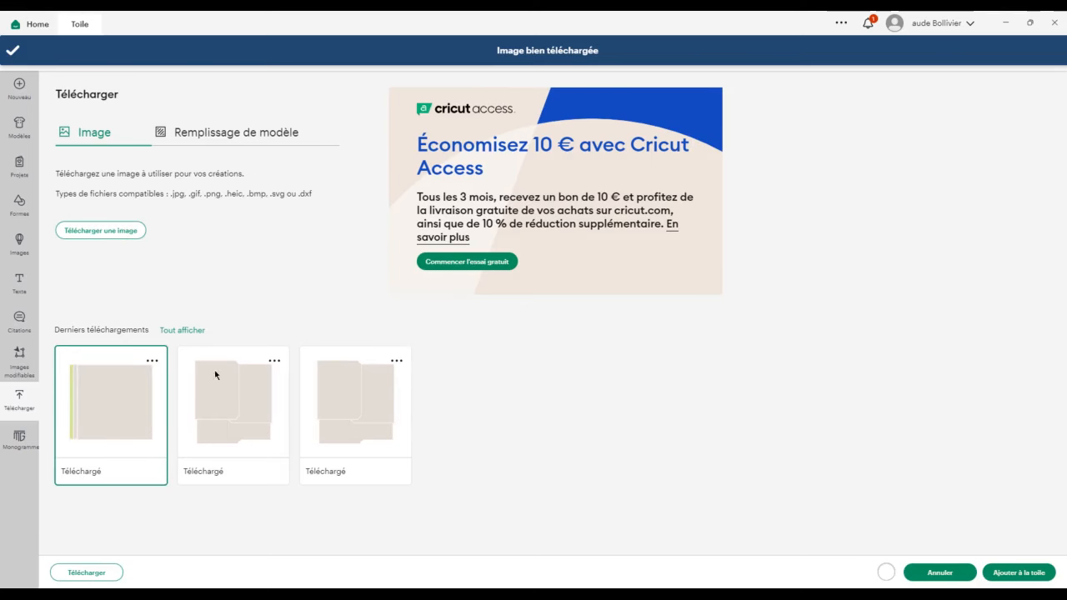
click(1039, 574)
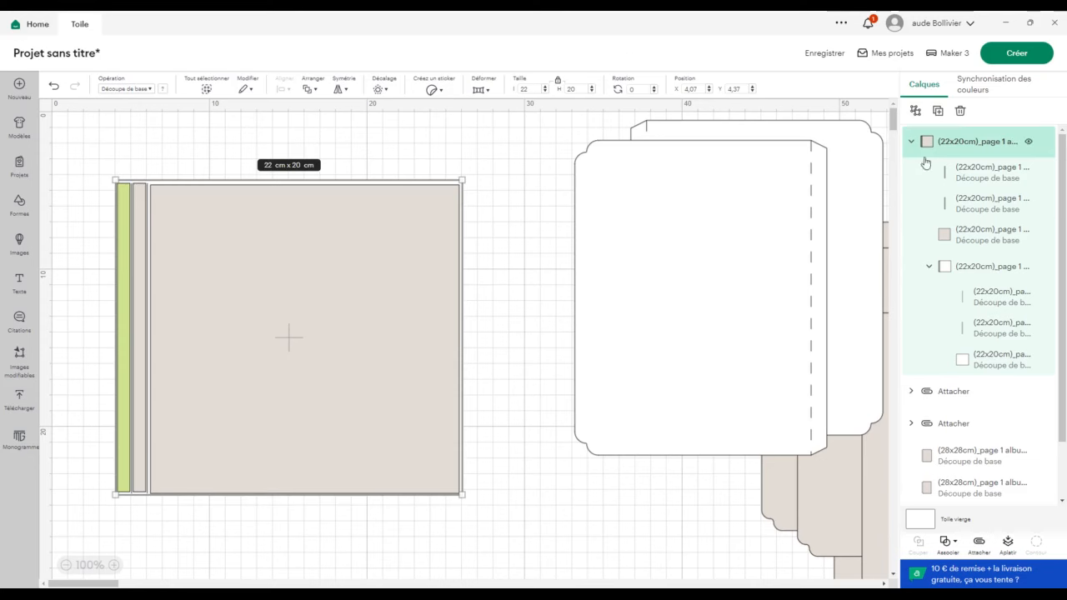
Ungroup the imported base page and move its large beige mat, narrow beige strip and green strip off the white page.
right_click(952, 146)
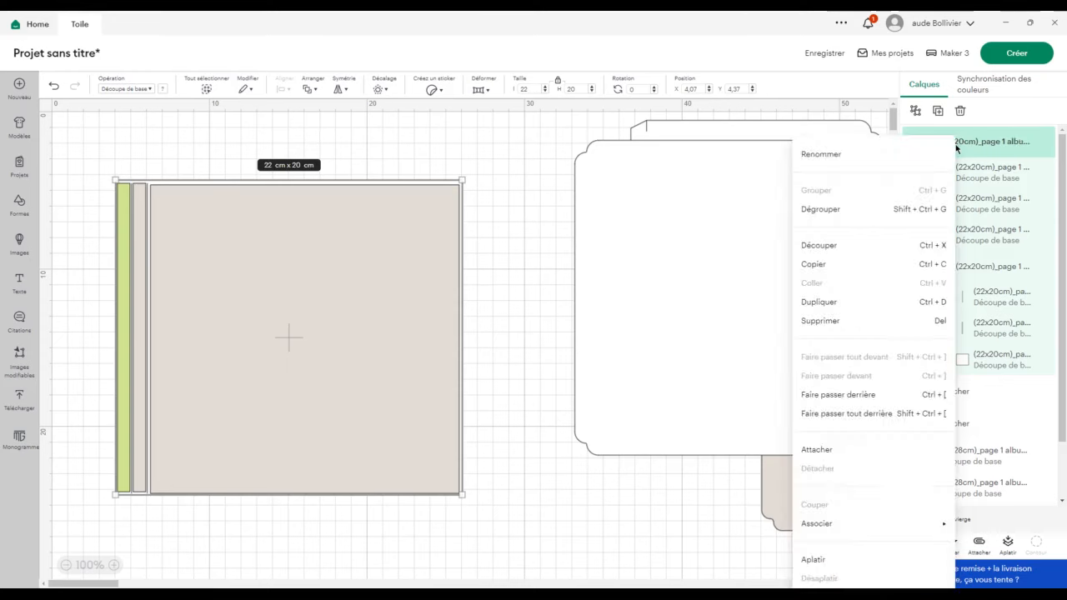
click(851, 212)
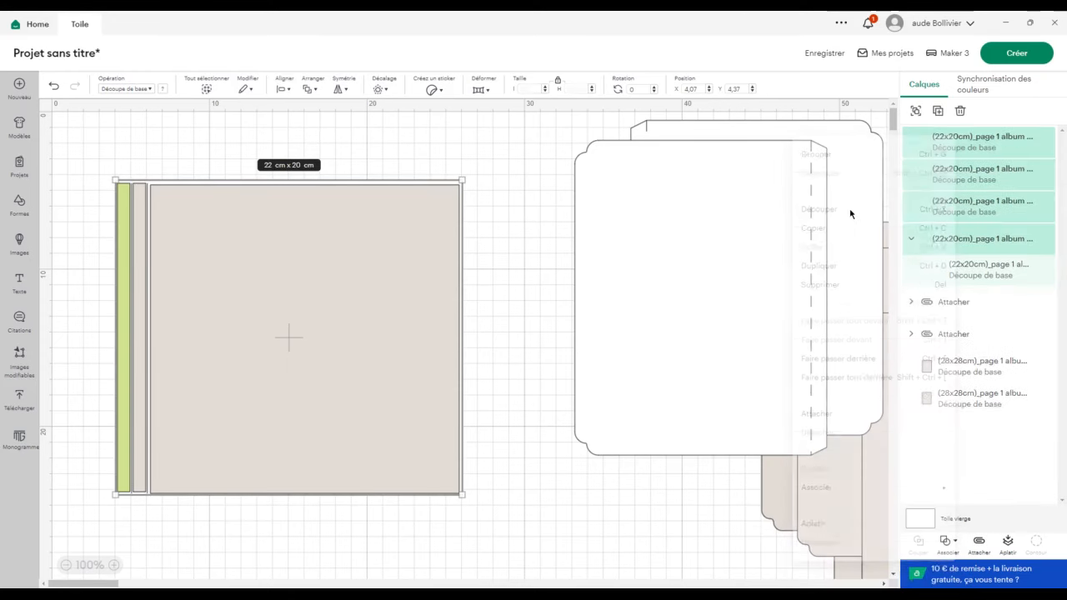
click(519, 145)
drag(341, 258, 757, 357)
drag(140, 258, 602, 264)
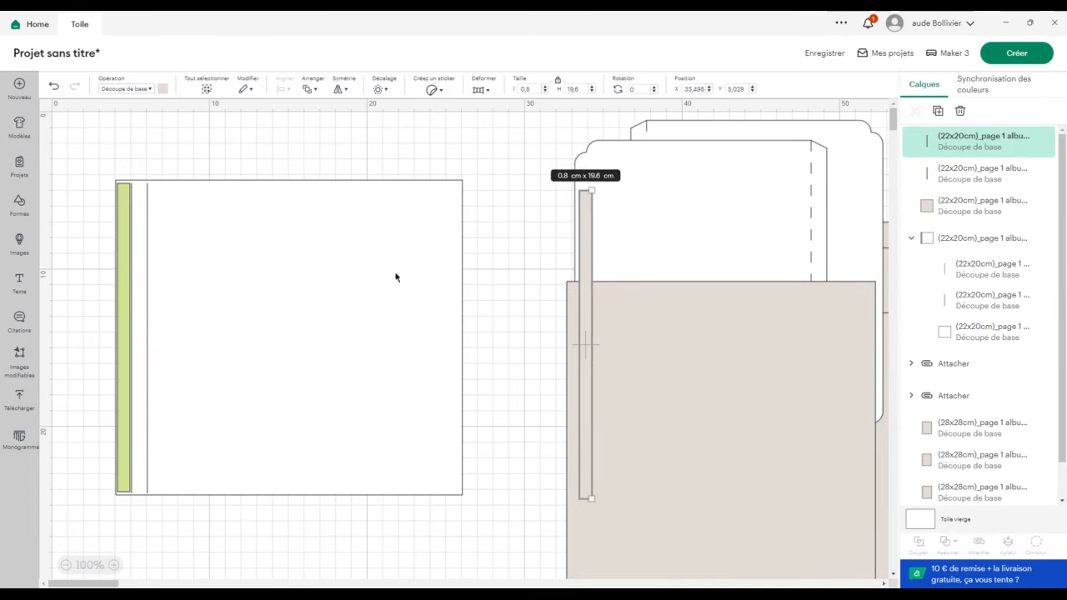
drag(128, 278, 534, 238)
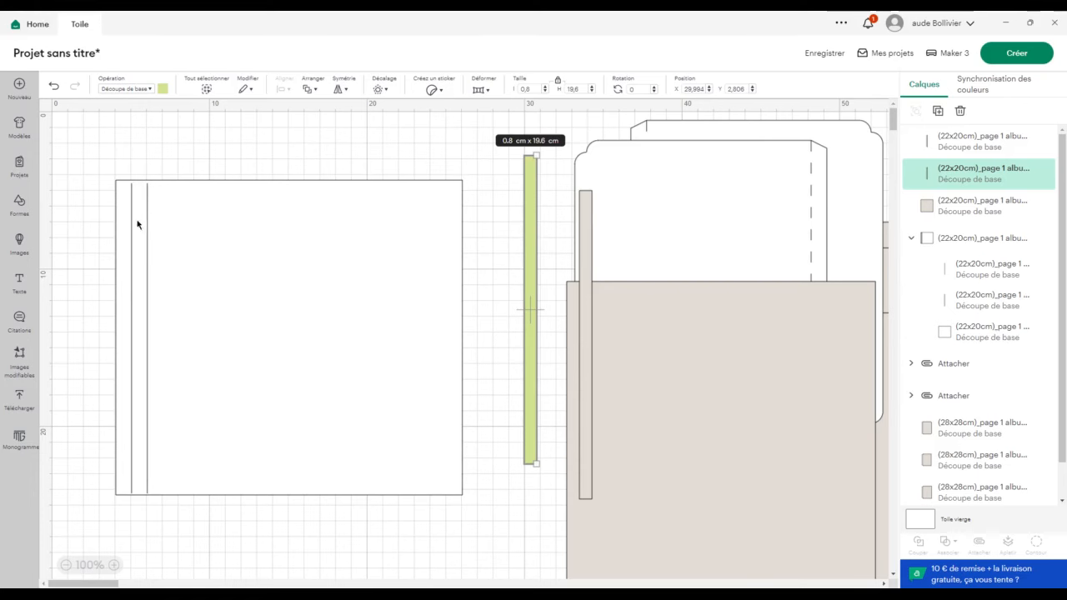
Set the operation of both fold lines on the white base page to Rainer.
click(966, 242)
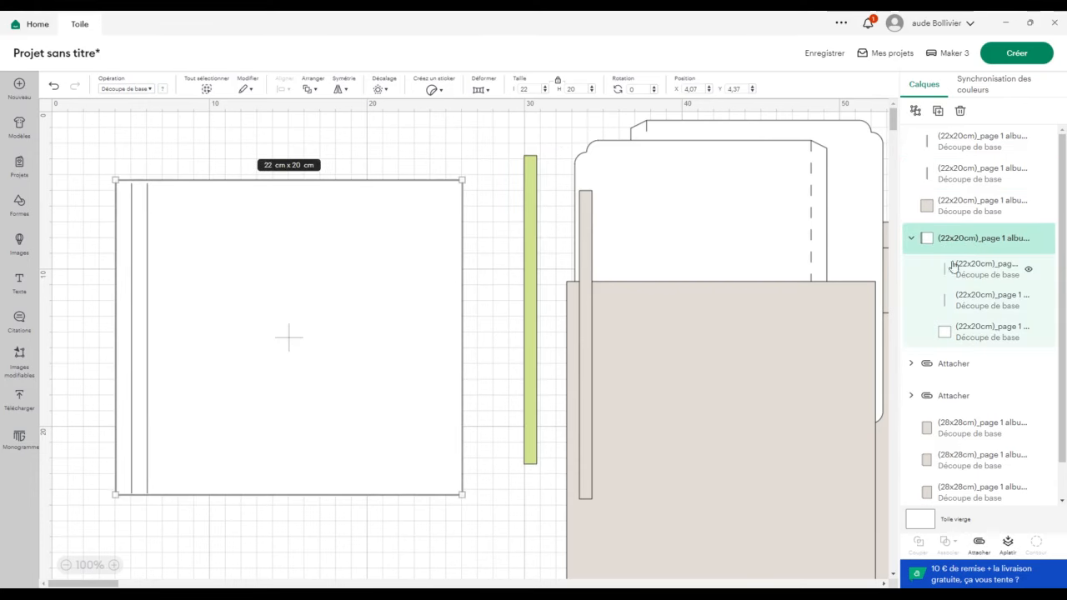
click(980, 303)
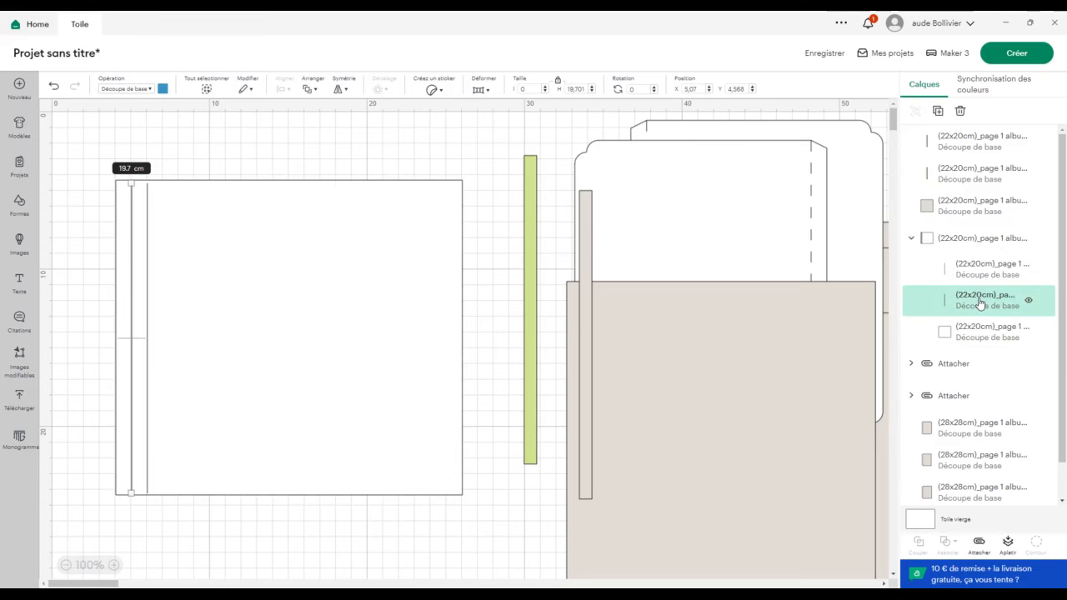
shift+click(988, 269)
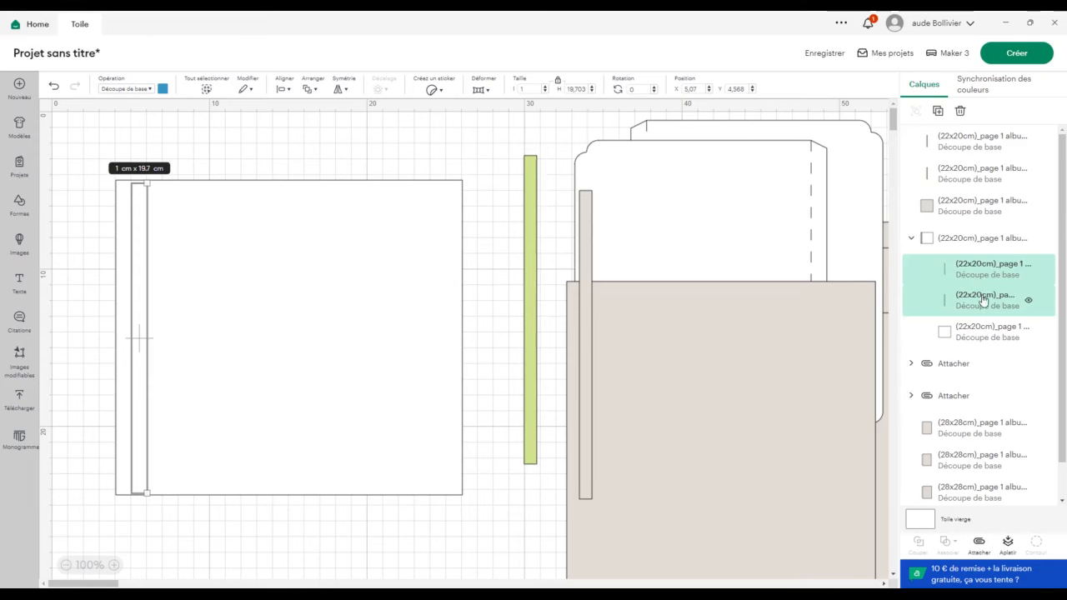
click(984, 300)
shift+click(983, 274)
click(149, 90)
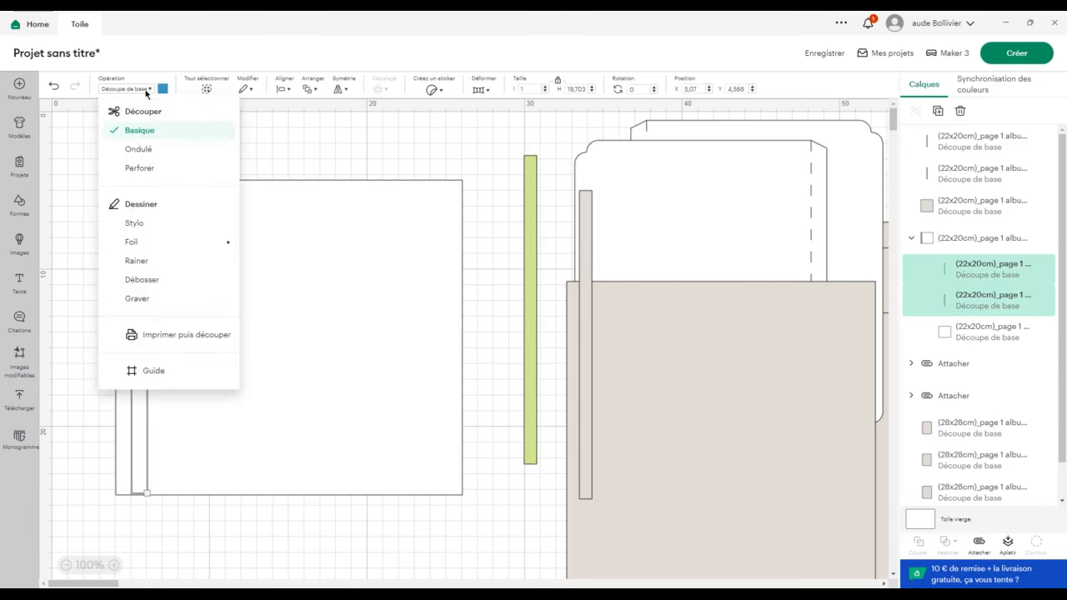
click(136, 261)
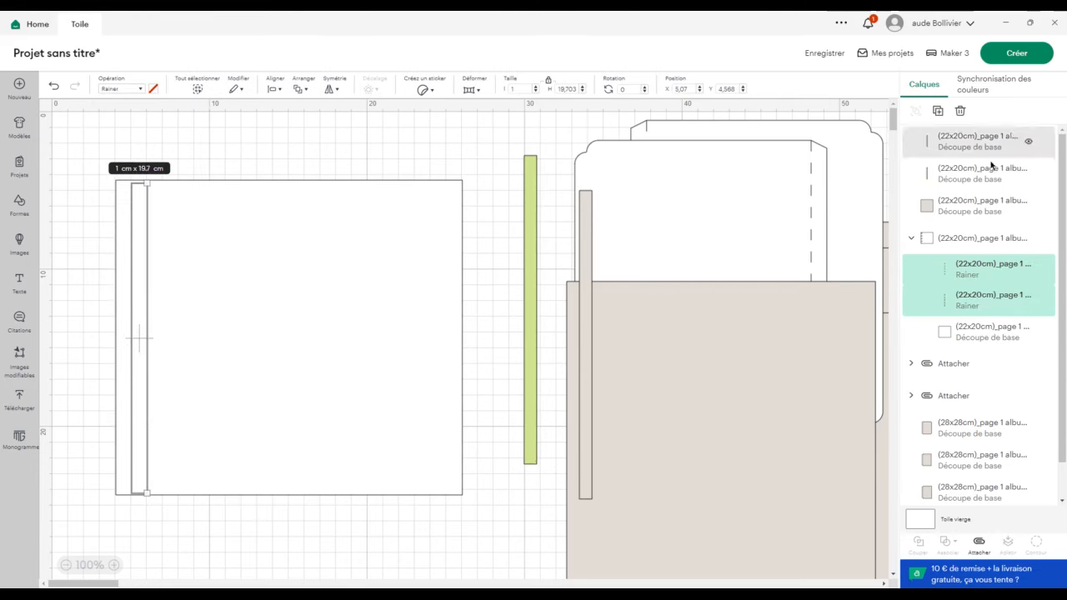
Attach the base page's two score lines to its cut outline and shift the collapsed group toward the canvas origin.
click(993, 247)
right_click(993, 247)
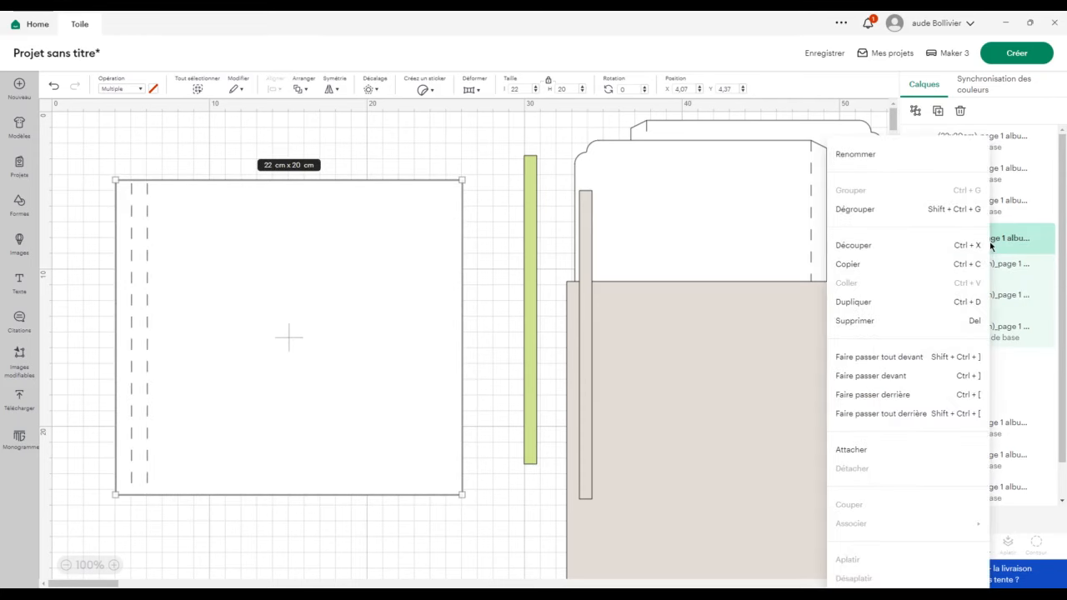
click(870, 454)
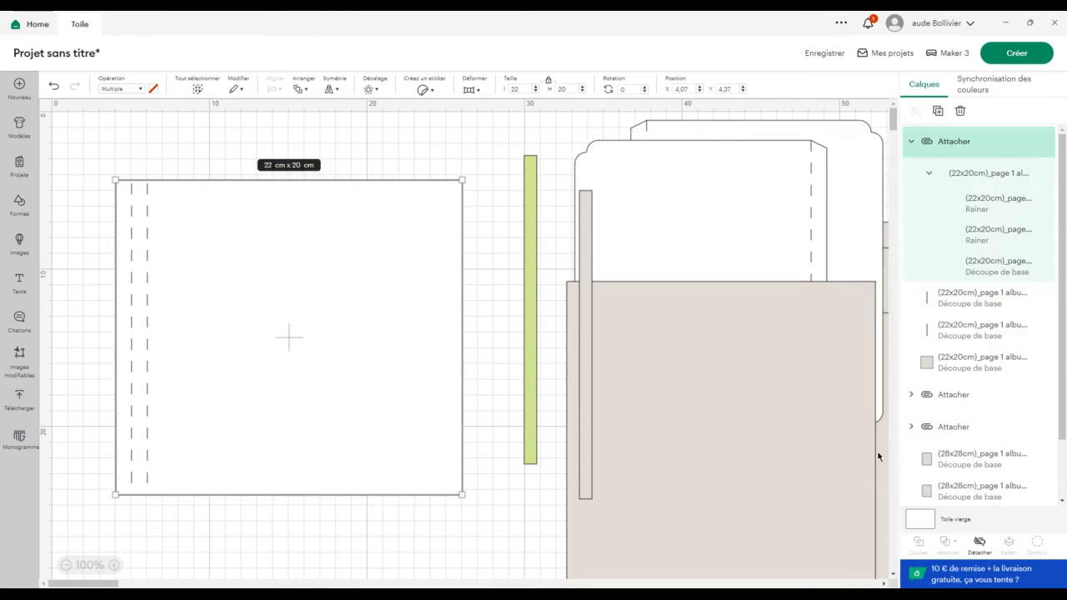
click(911, 142)
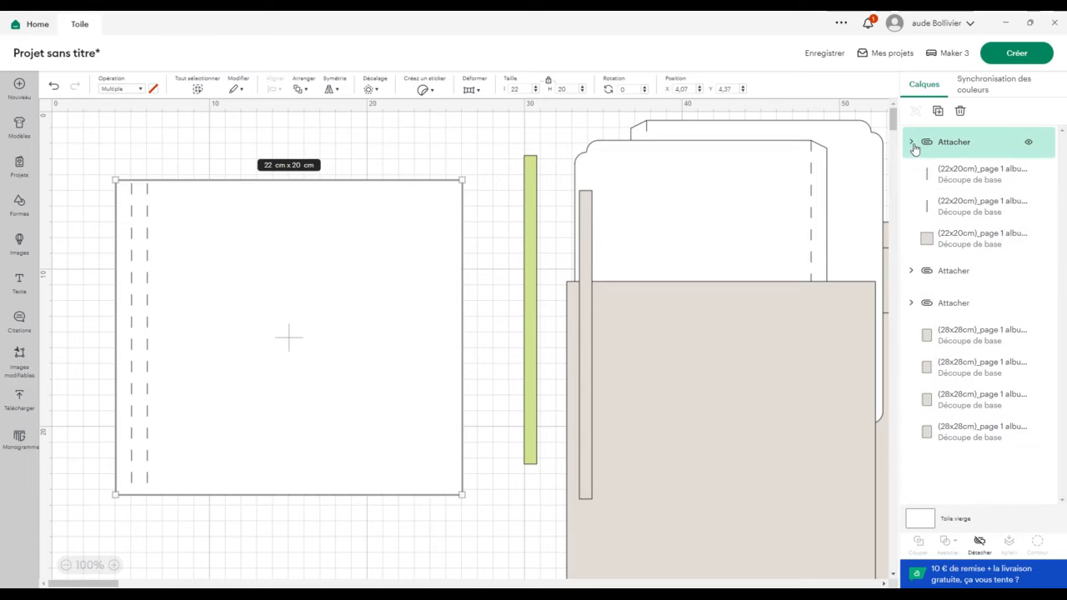
drag(350, 308, 323, 254)
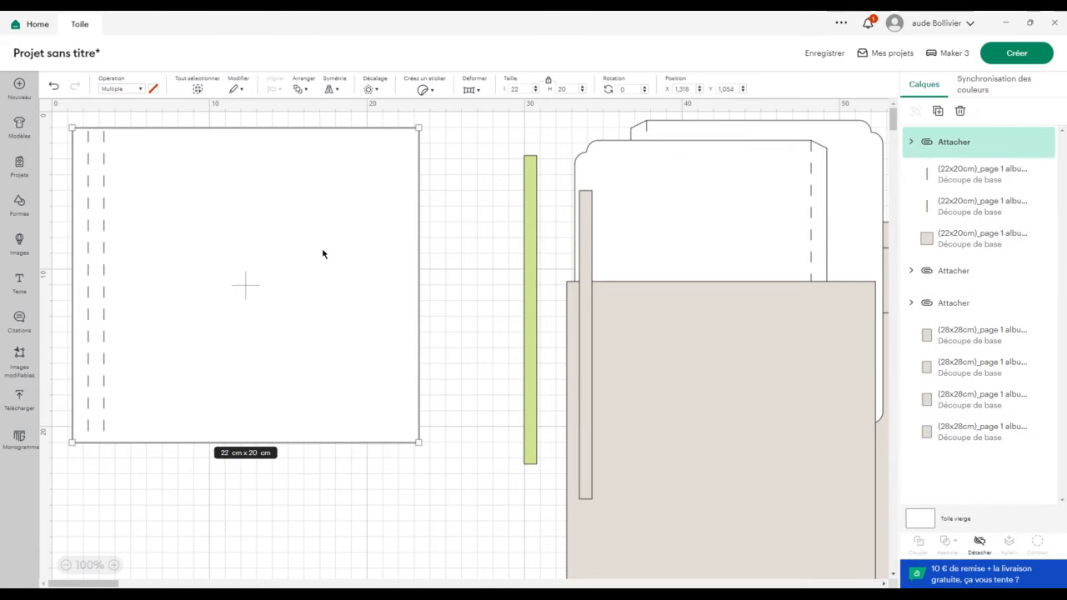
Upload the cut file "(17x22cm)_page 1 album dino_florju" and add it to the canvas.
click(24, 400)
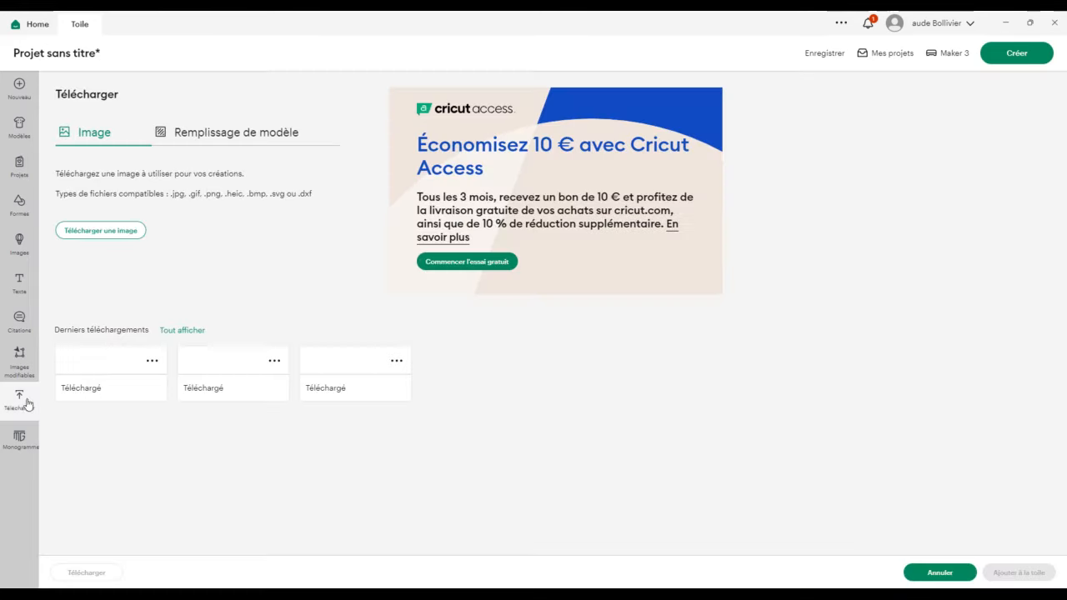
click(102, 236)
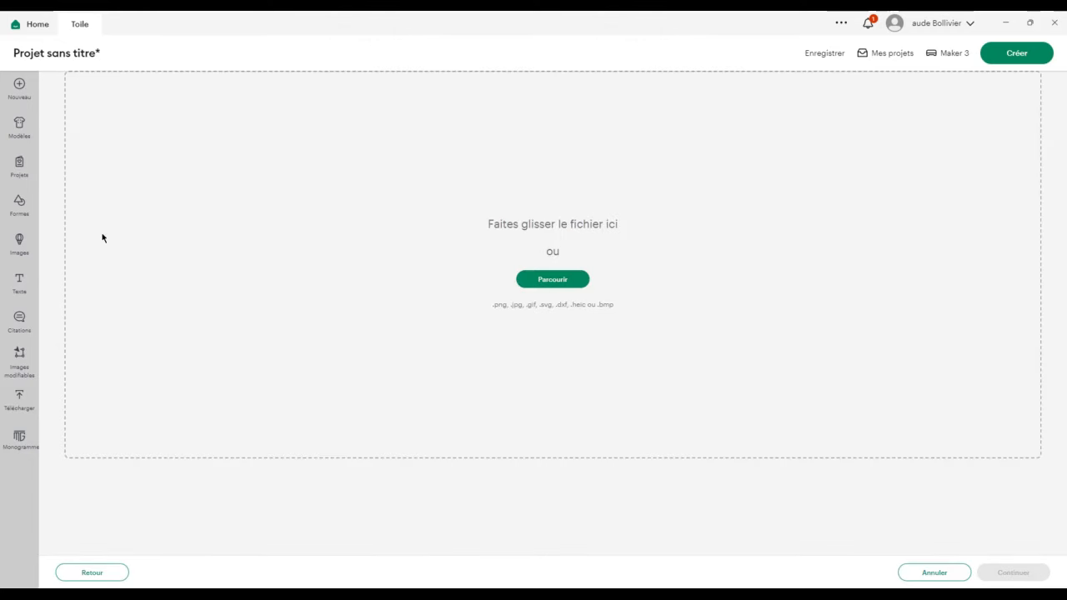
click(552, 283)
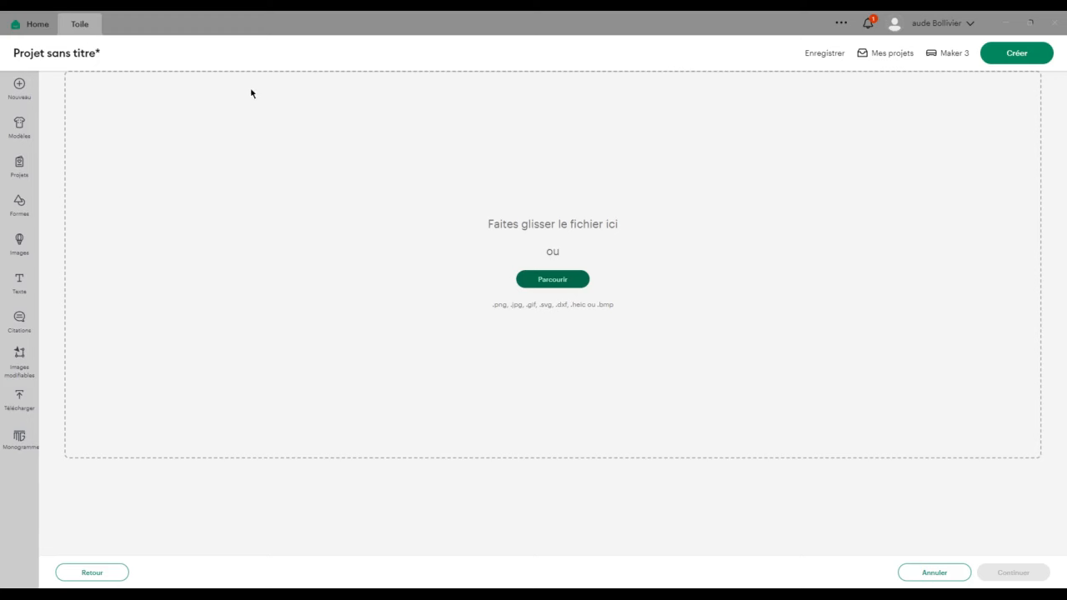
click(594, 569)
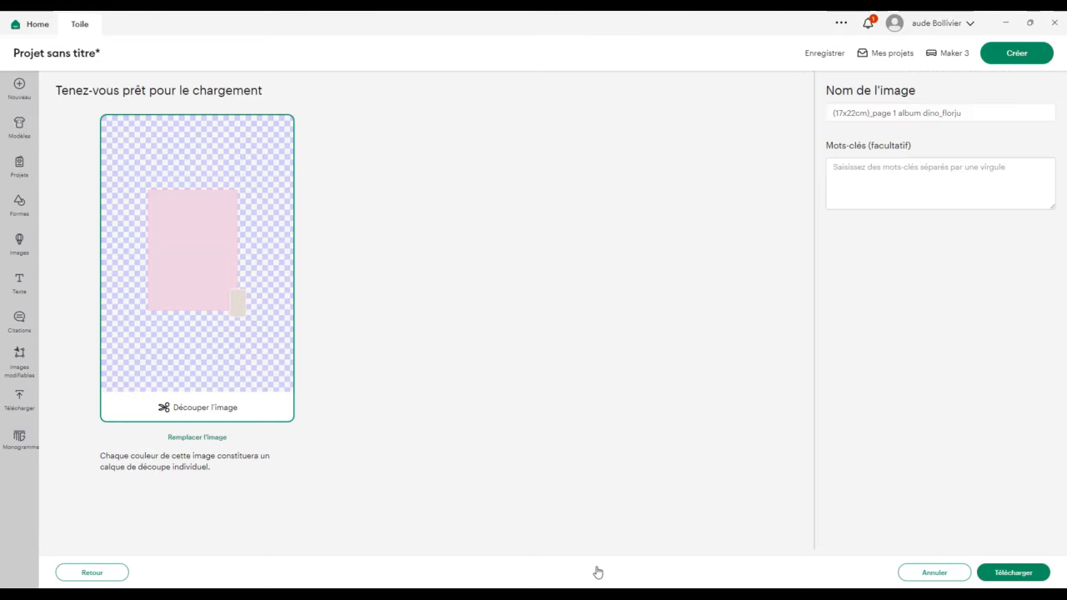
click(1010, 574)
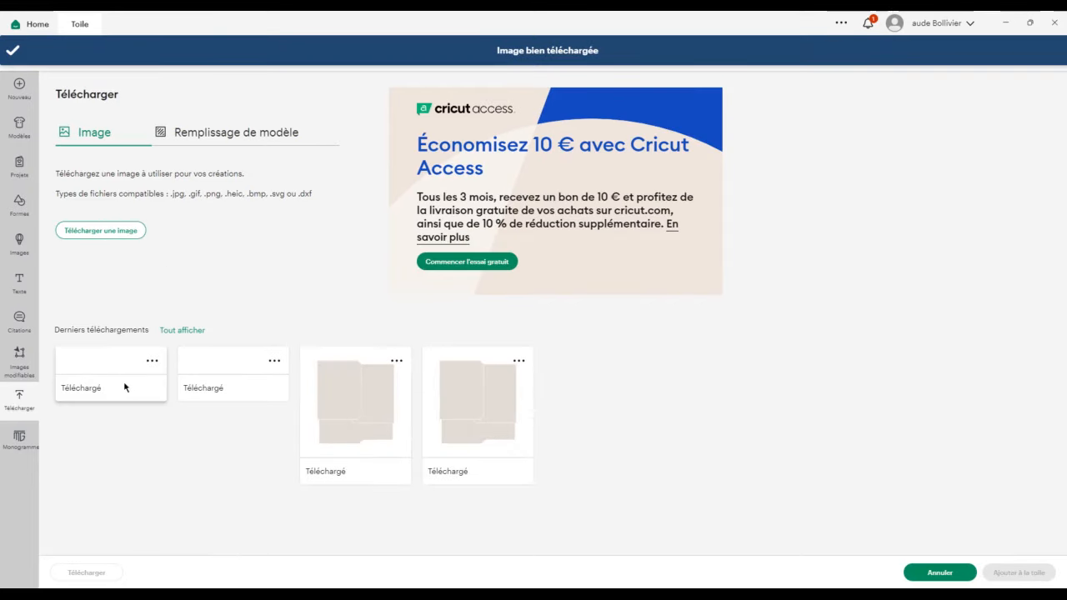
click(119, 406)
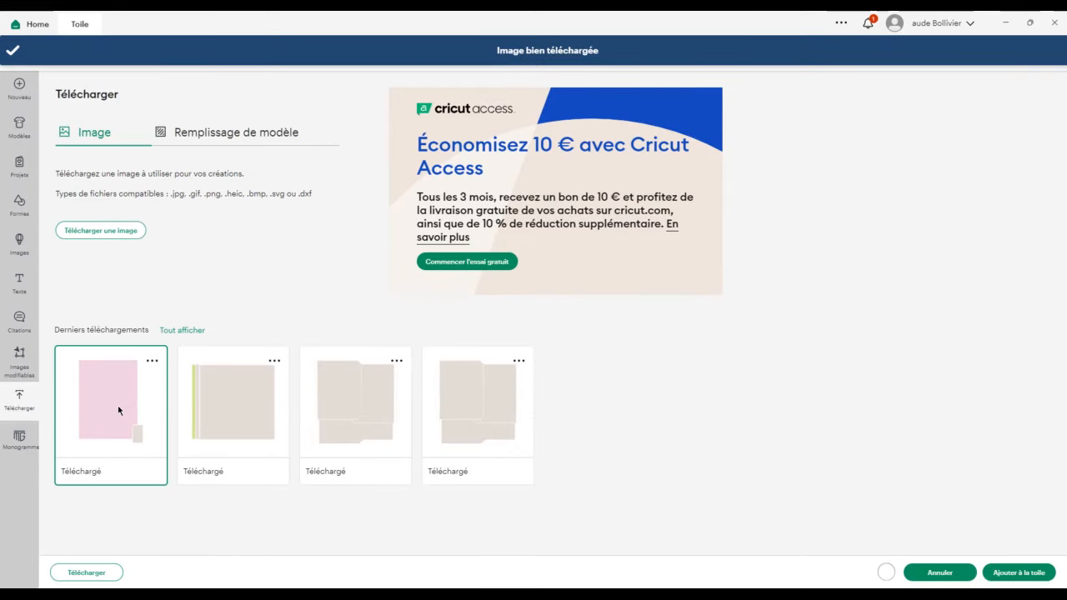
click(1018, 573)
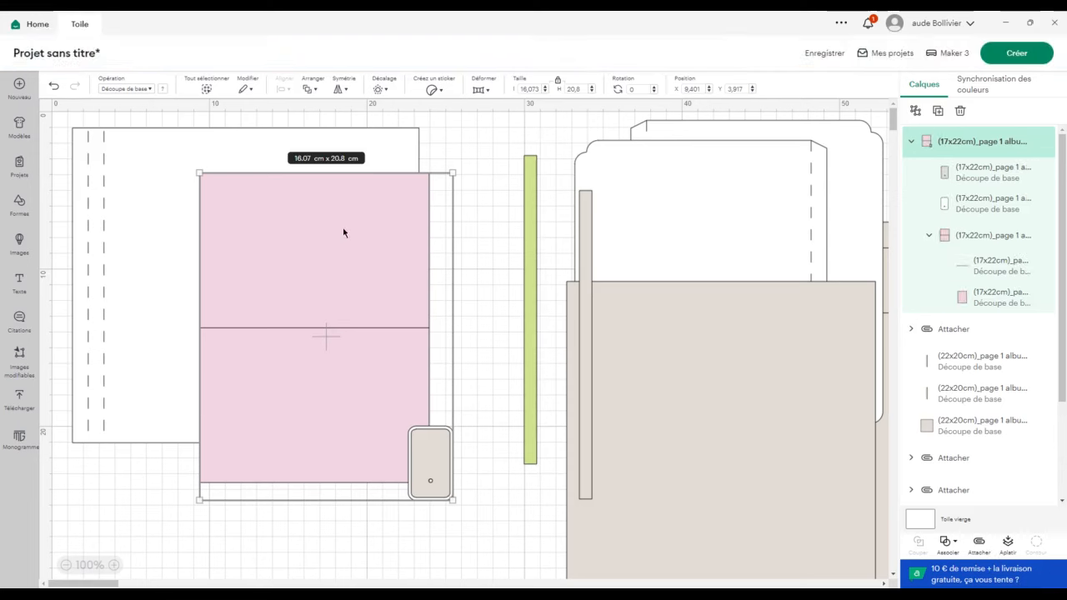
Move the white base page over the finished pieces and set the imported pink group's width to 17 cm.
drag(164, 183, 737, 260)
drag(270, 255, 239, 246)
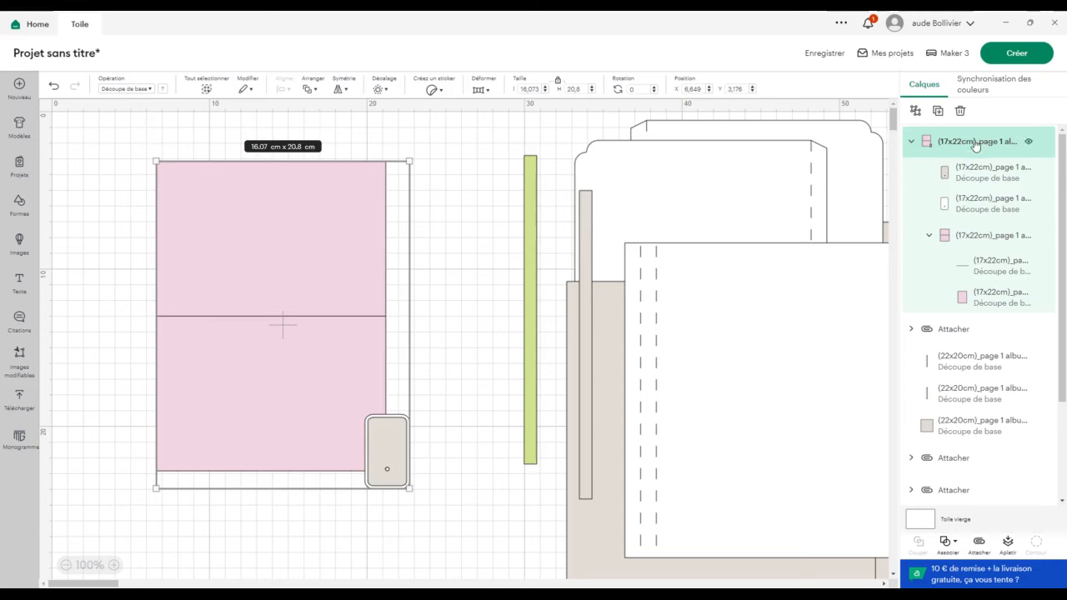
click(530, 88)
text(17)
click(971, 150)
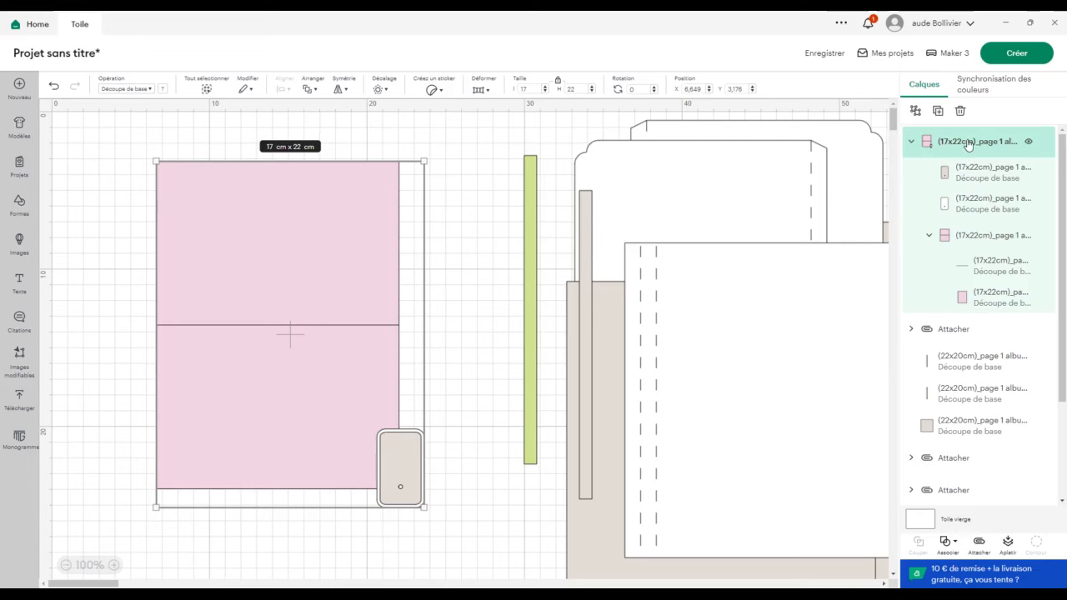
Ungroup the 17 x 22 cm image and move the pink card away from the small tag pieces.
right_click(967, 143)
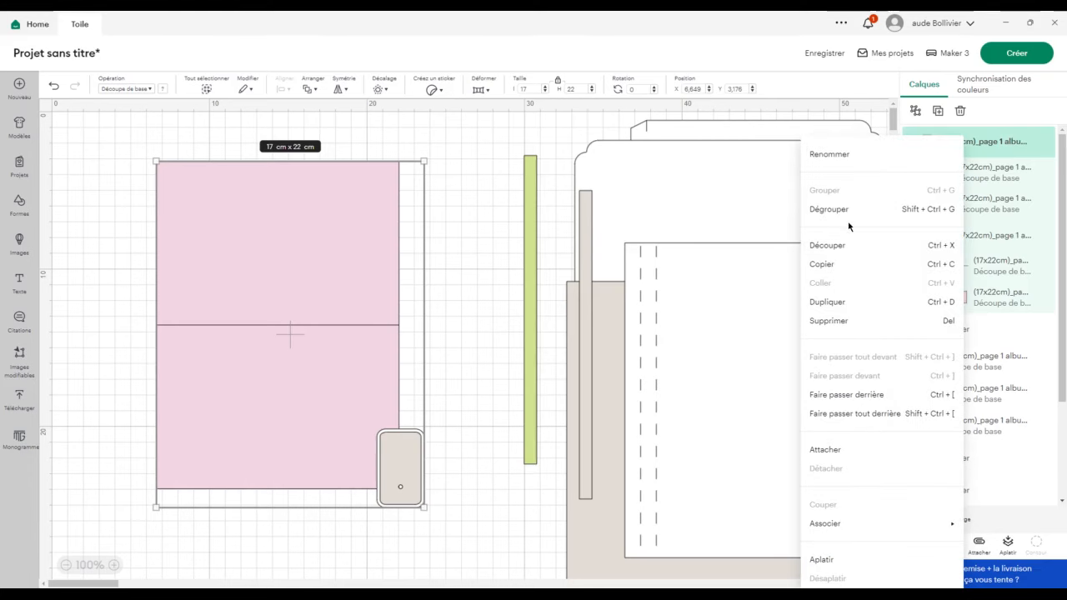
click(881, 217)
click(472, 226)
drag(307, 357, 228, 320)
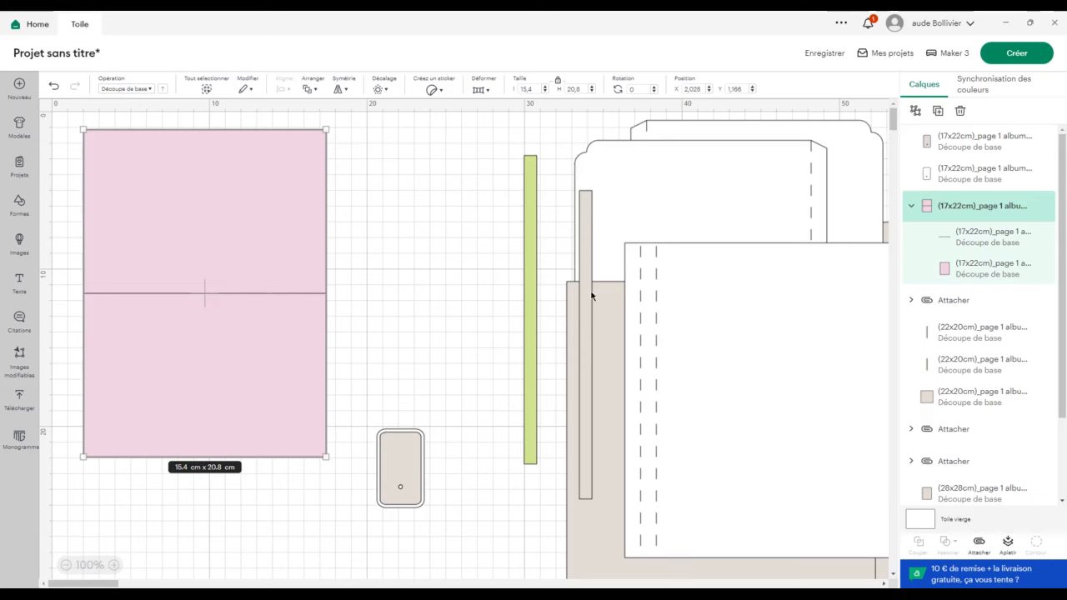
Set the operation of the pink card's horizontal fold line to Rainer.
click(983, 242)
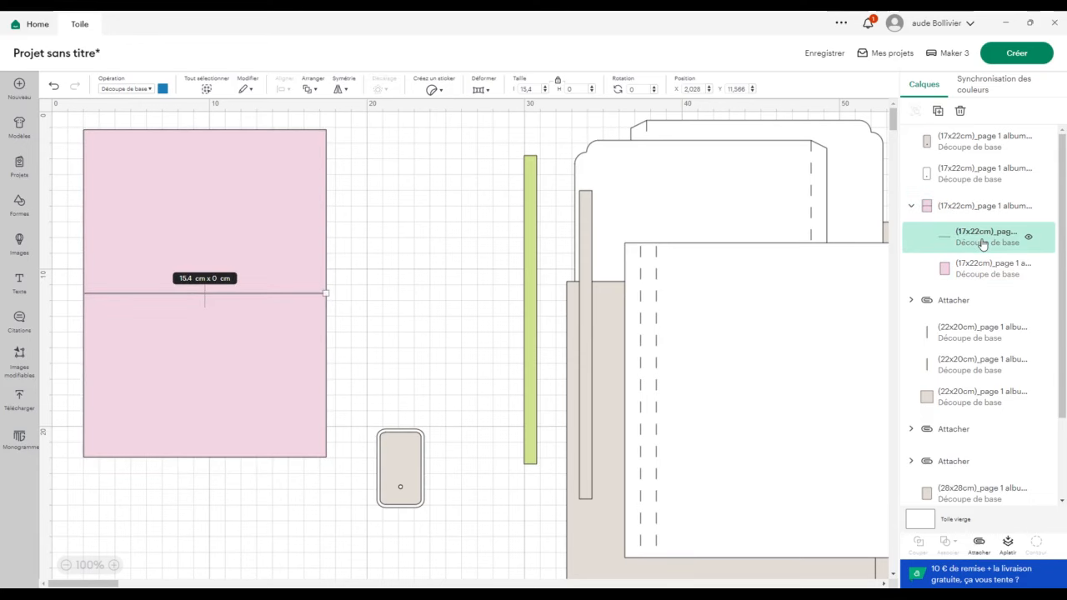
click(151, 89)
click(133, 262)
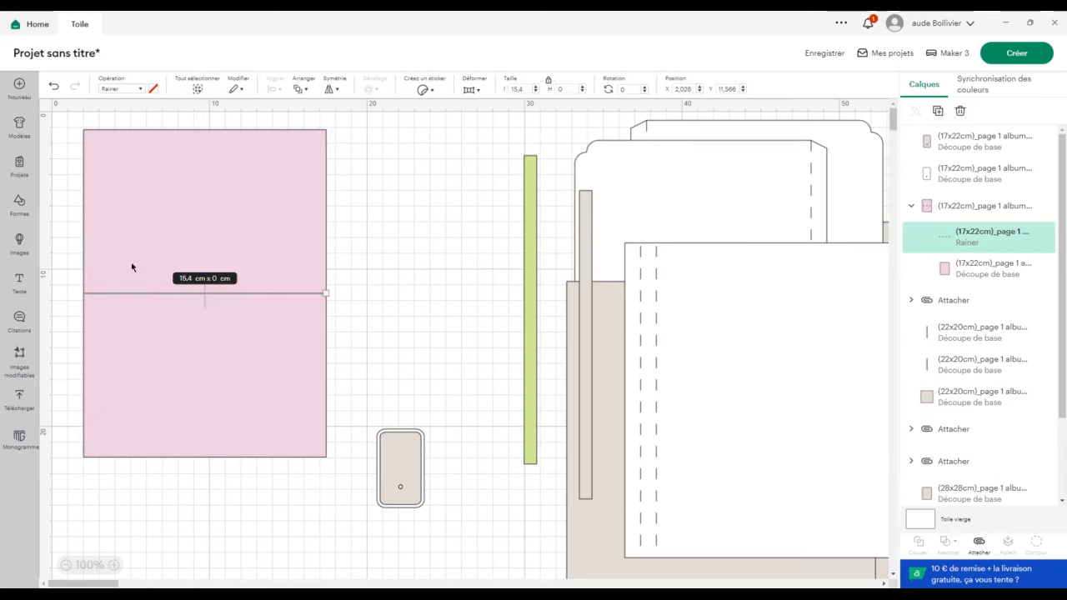
Attach the pink card's group so its score line stays with the card, and collapse the attached group.
click(978, 211)
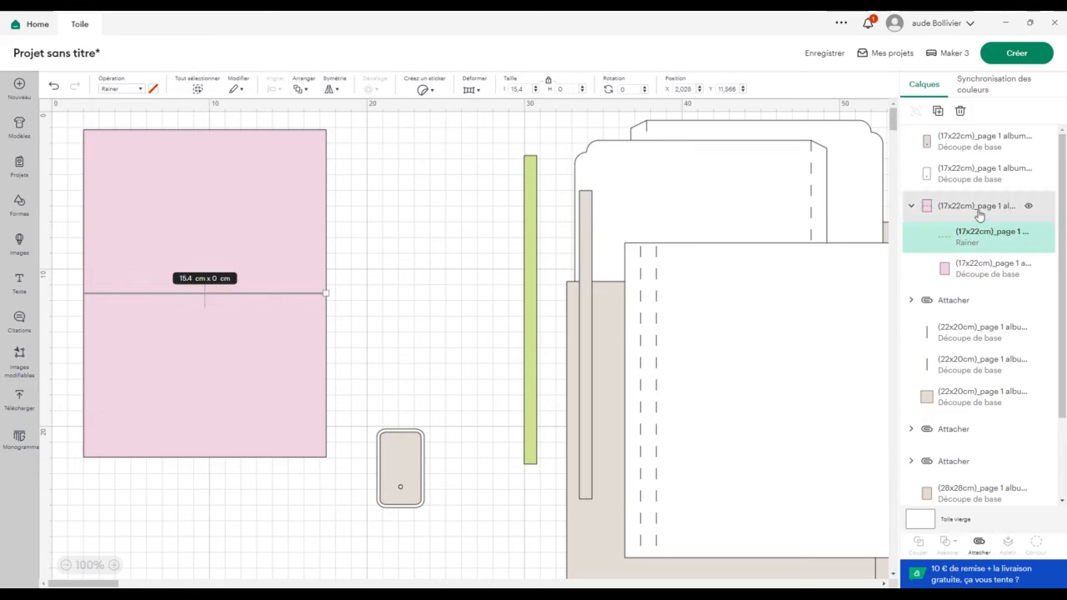
right_click(967, 210)
click(984, 260)
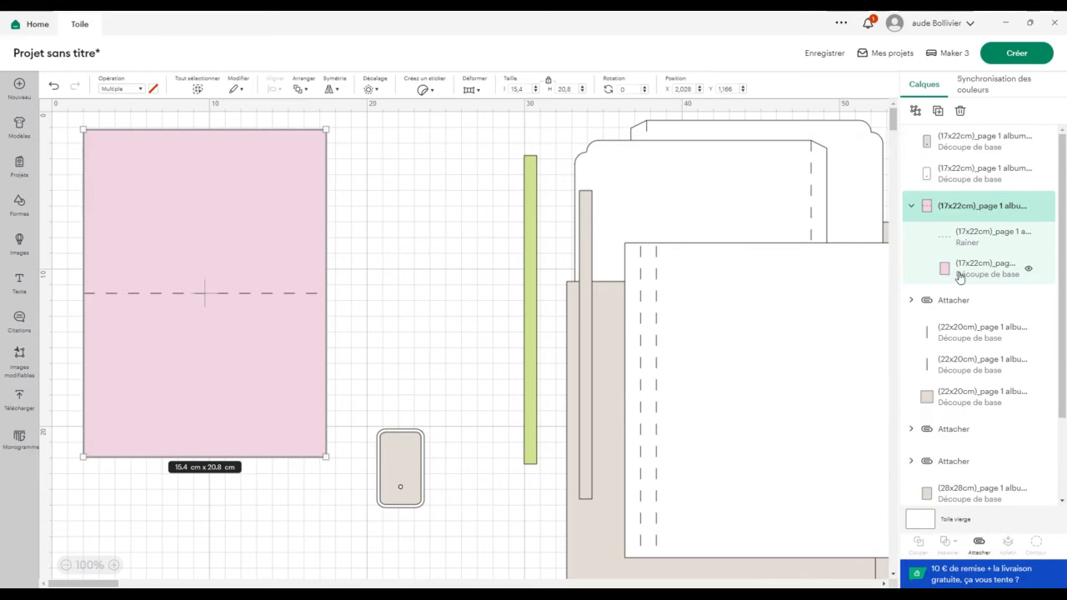
right_click(950, 208)
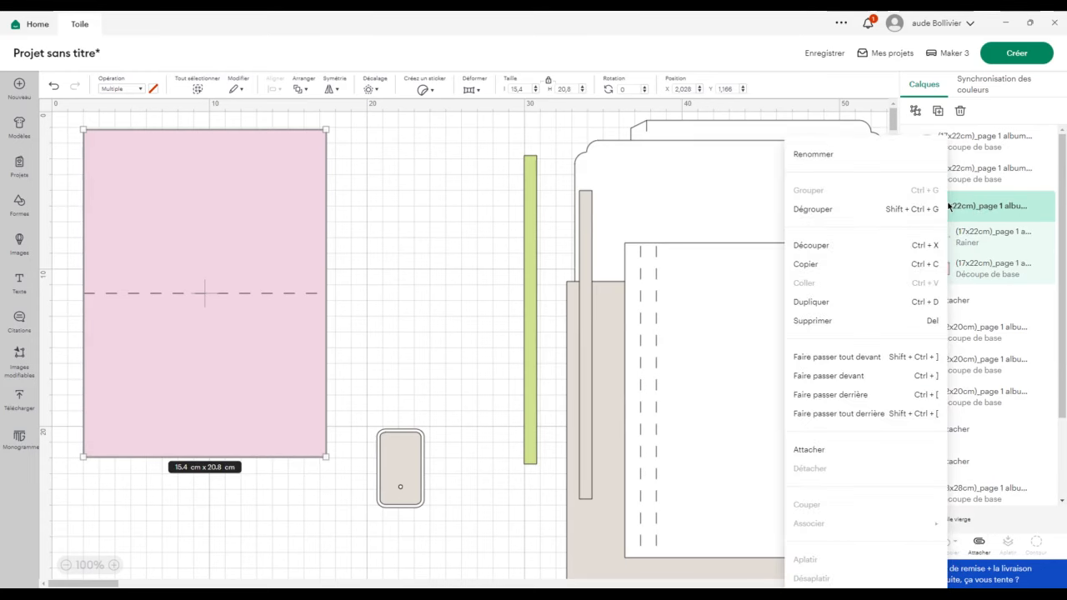
click(813, 450)
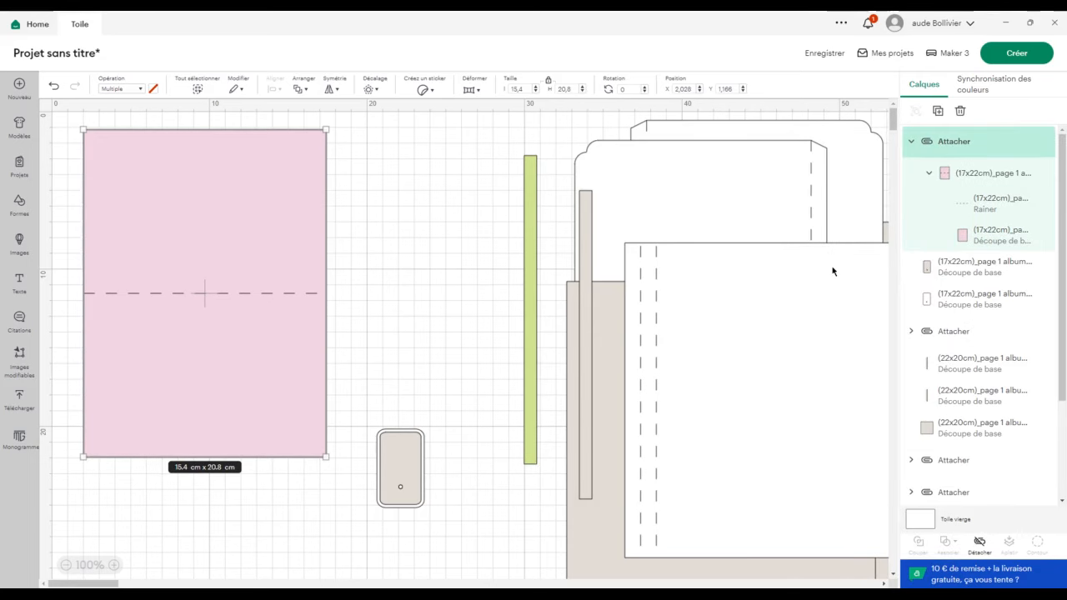
click(914, 142)
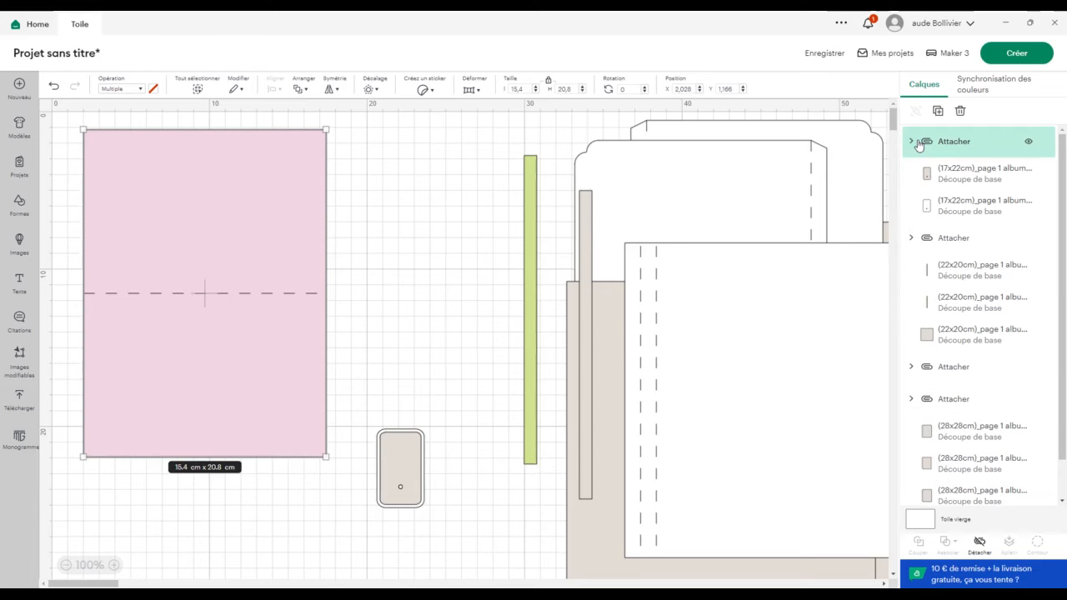
Separate the beige tag from the white tag and place them side by side between the pink card and green strip.
drag(402, 459, 435, 308)
drag(449, 357, 449, 391)
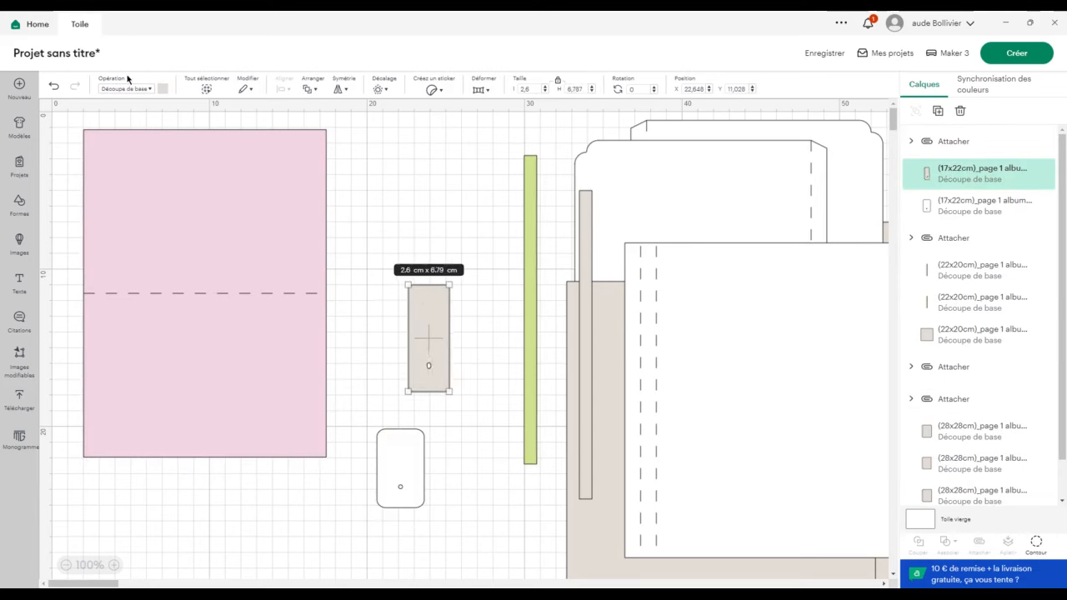
click(53, 86)
drag(431, 304, 429, 327)
drag(404, 462, 494, 332)
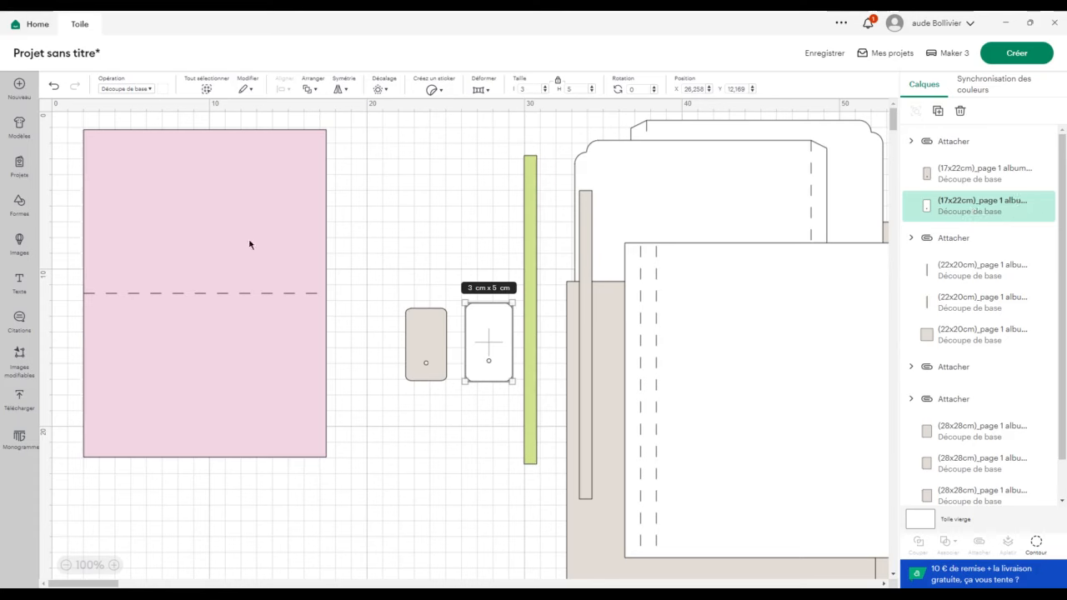
click(421, 340)
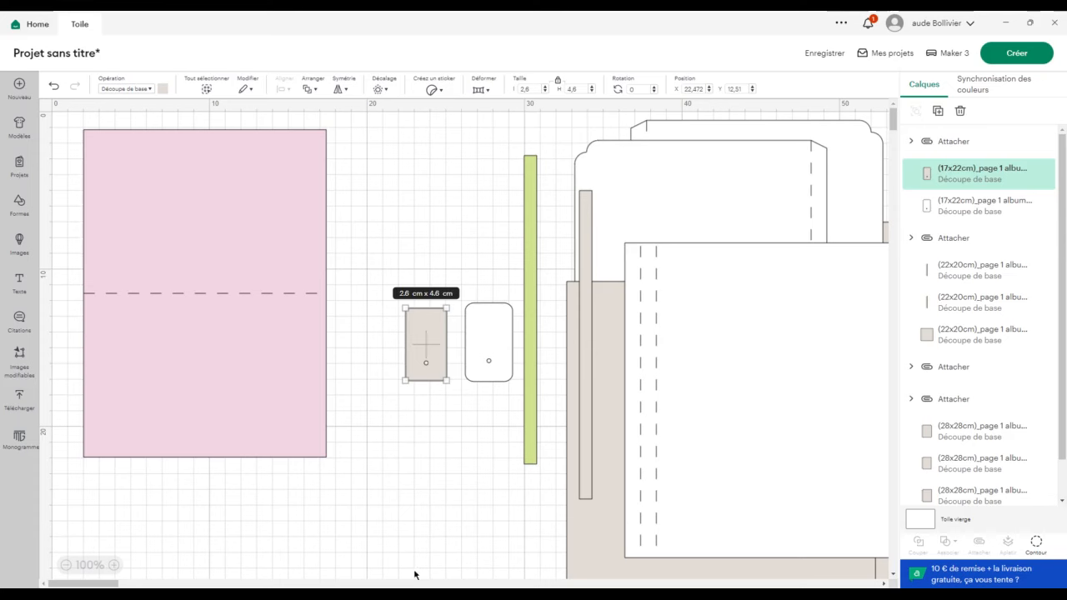
Open the mat preparation, set the first white mat's material size to 30.5 cm x 61 cm, and review its layout.
click(1016, 54)
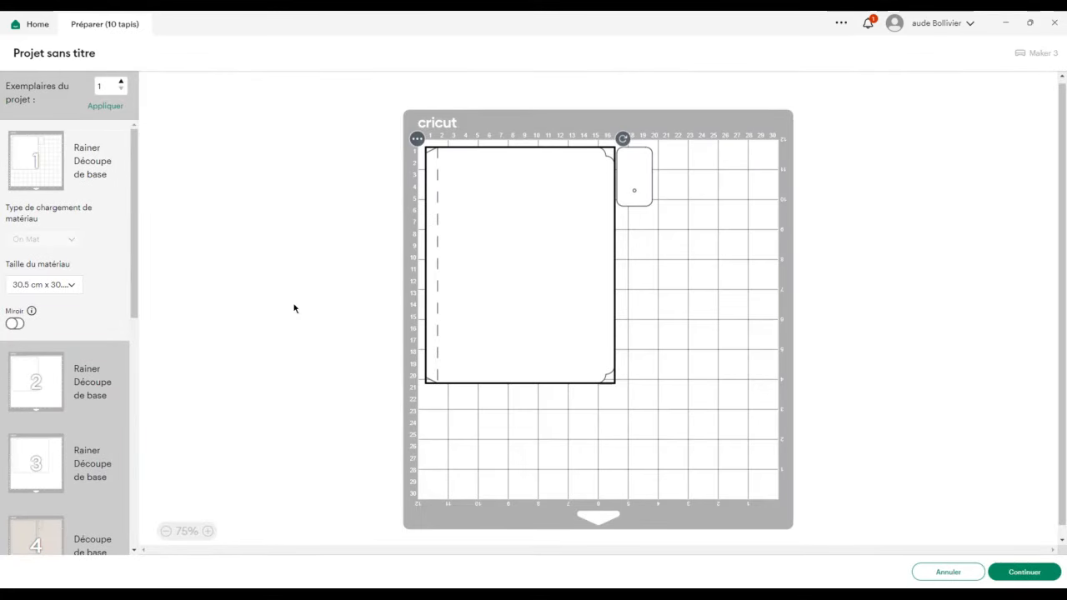
click(54, 288)
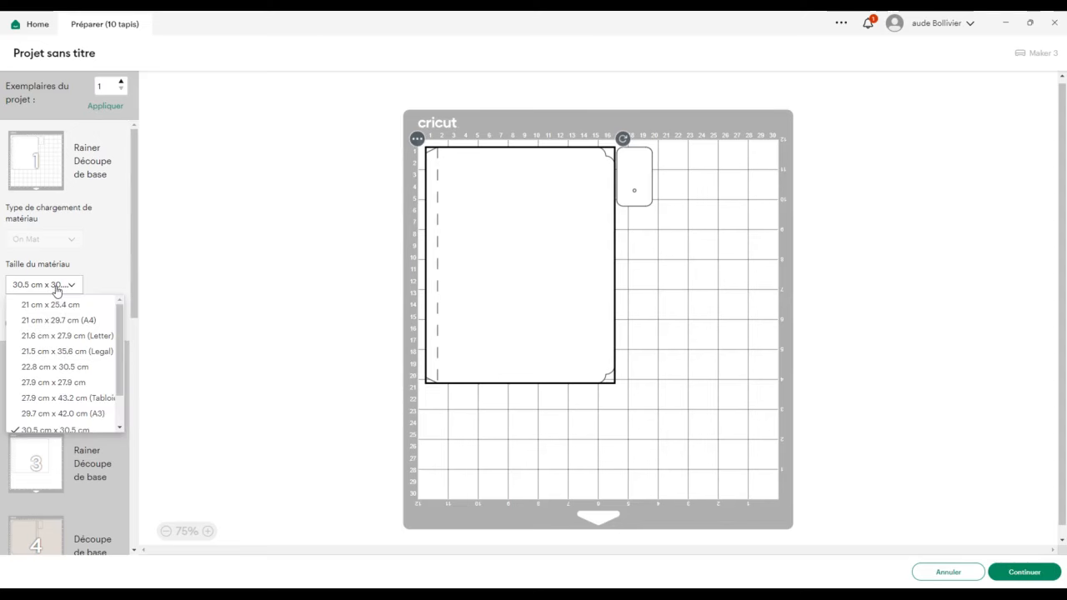
scroll(65, 408, down, 4)
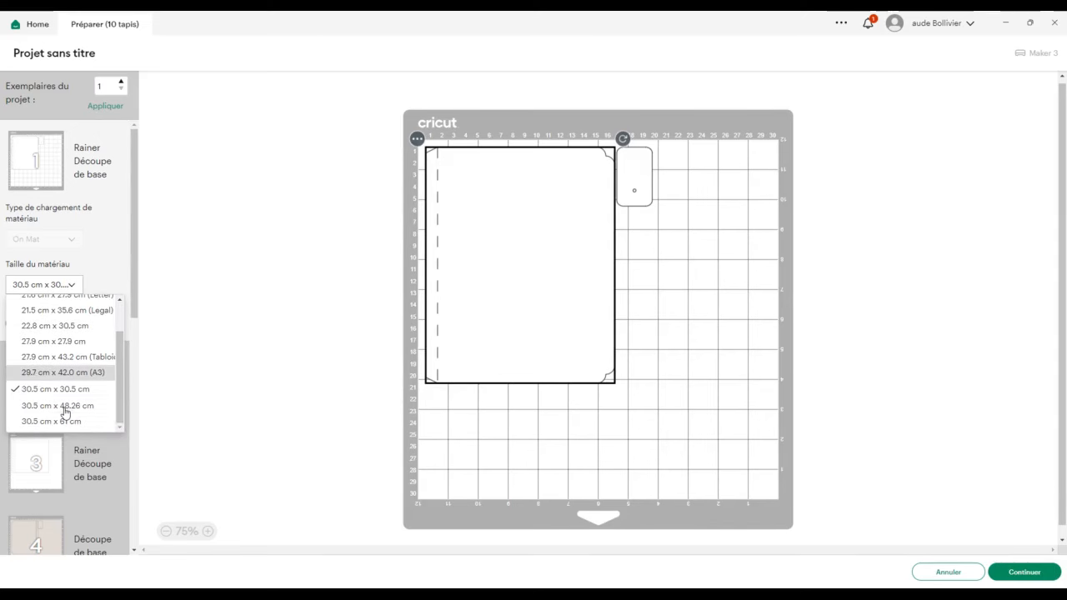
scroll(65, 412, down, 1)
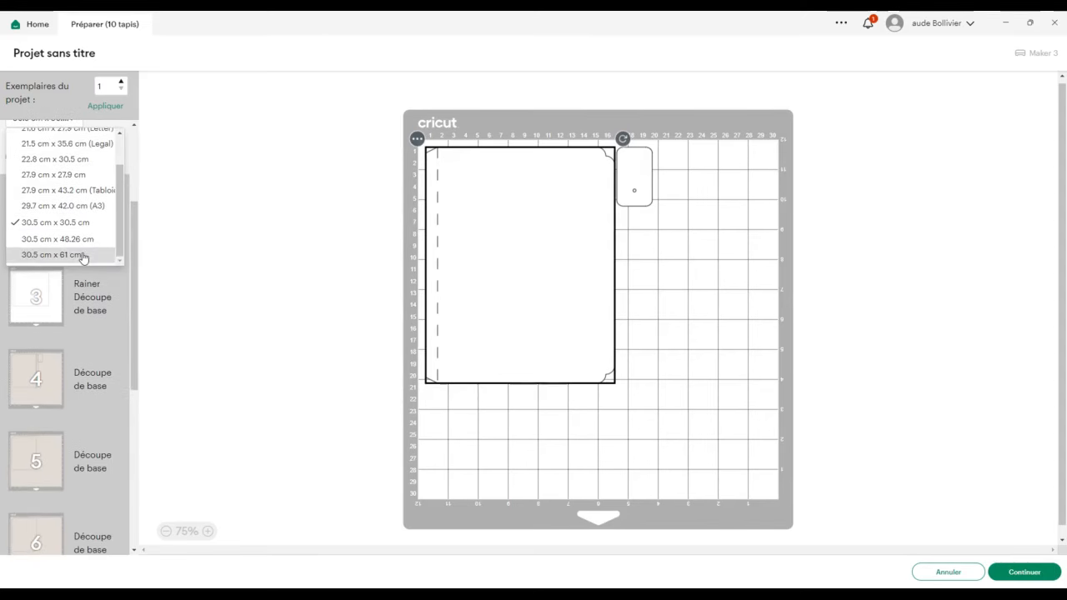
click(80, 254)
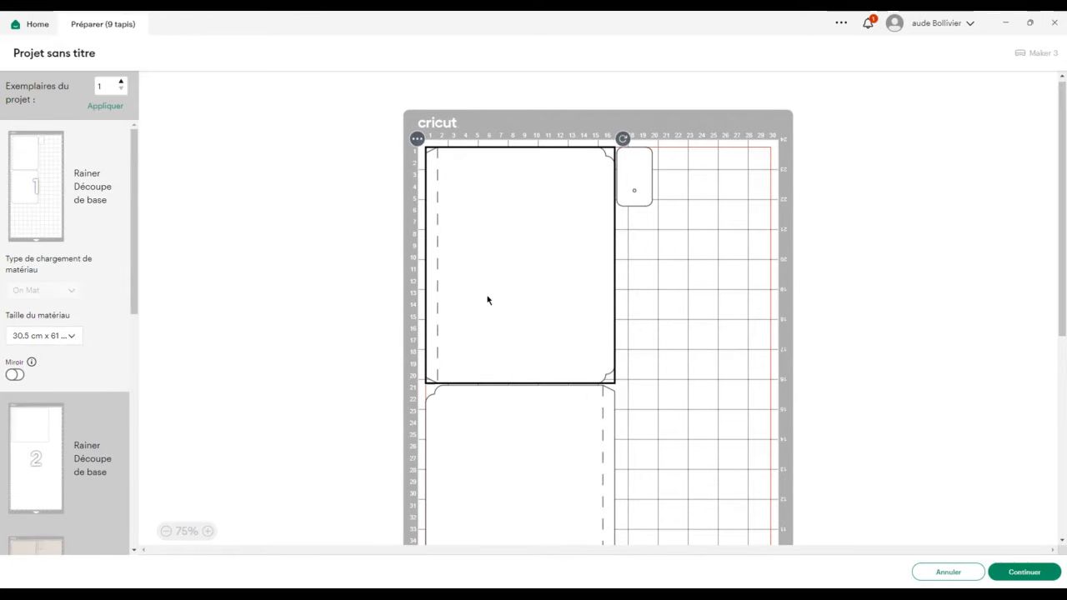
scroll(681, 297, down, 3)
scroll(659, 350, down, 1)
scroll(659, 350, up, 5)
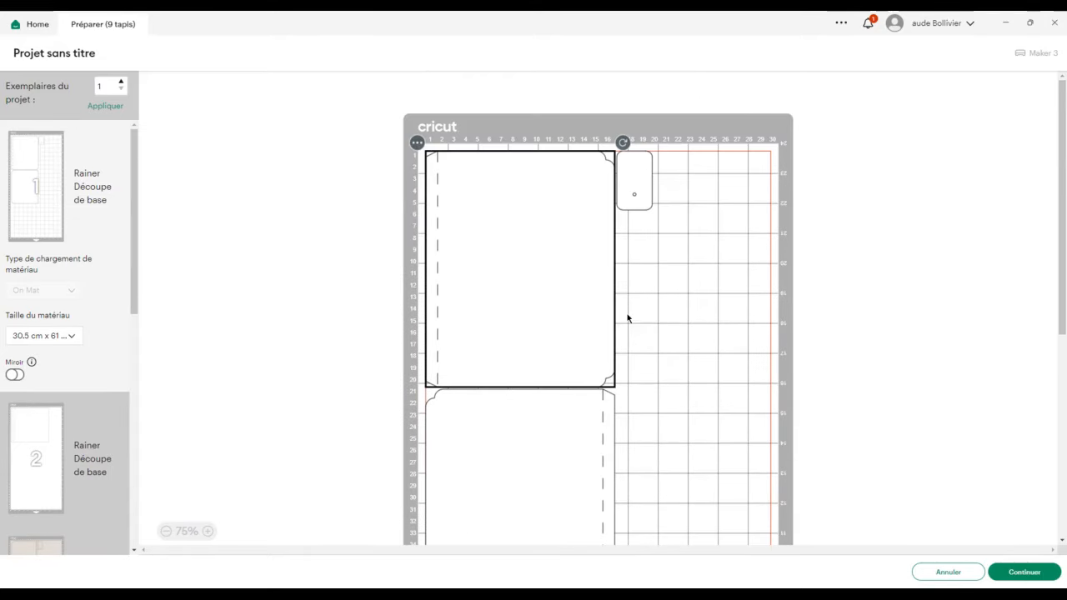
Set the material size of beige mat 6 to 30.5 cm x 61 cm, review its layout, and return to the canvas.
drag(136, 289, 145, 508)
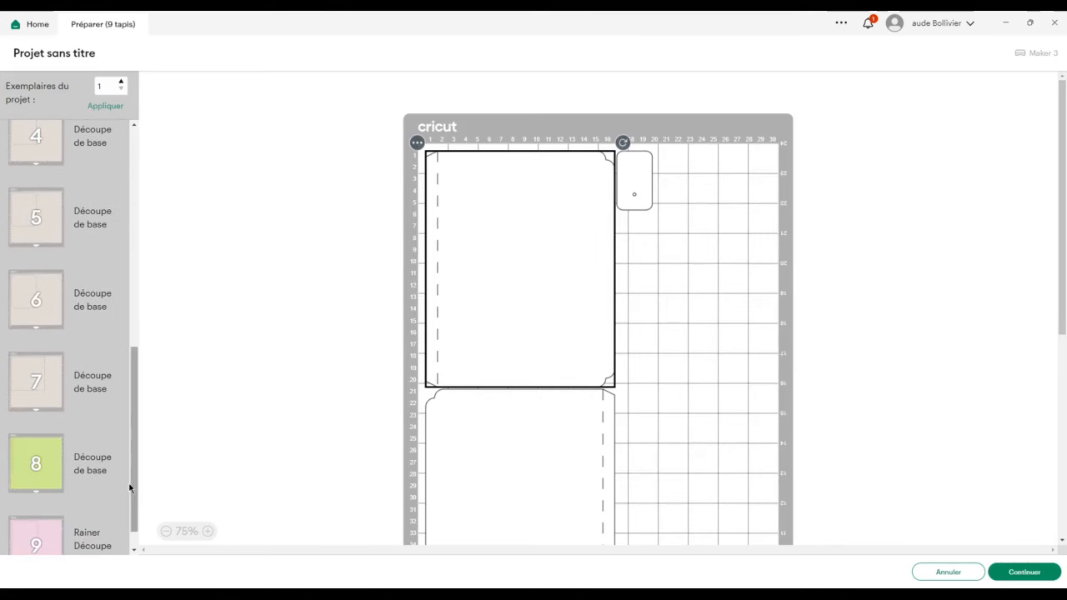
click(36, 298)
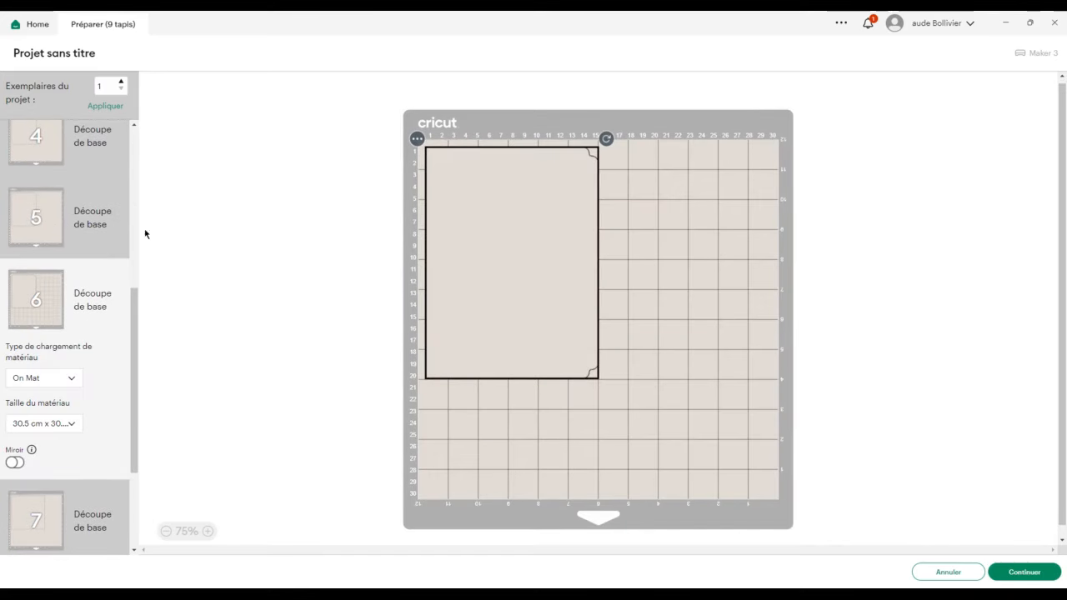
click(75, 425)
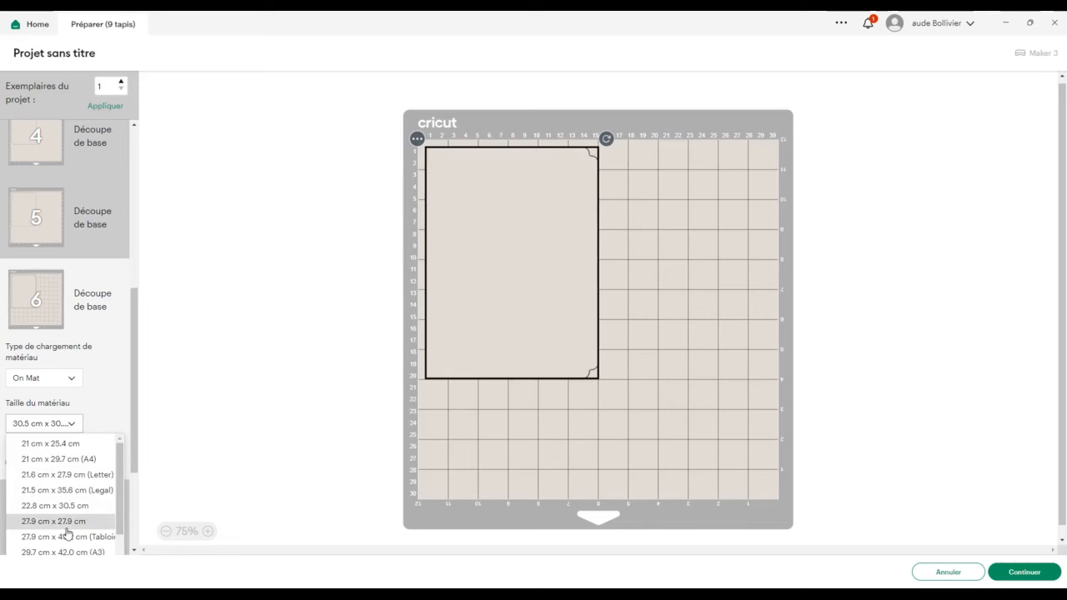
scroll(67, 533, down, 4)
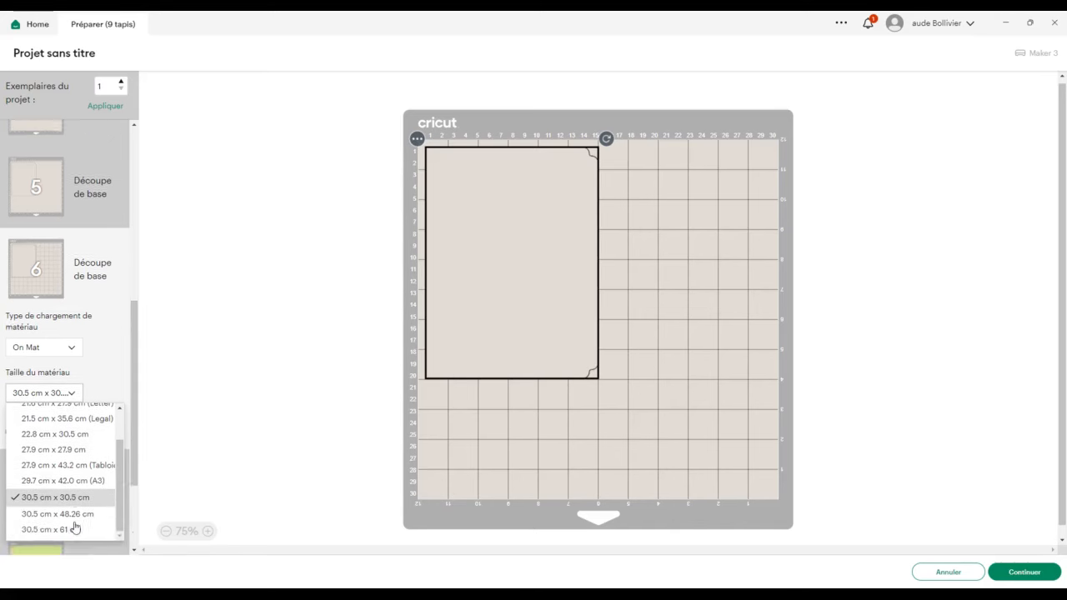
click(71, 447)
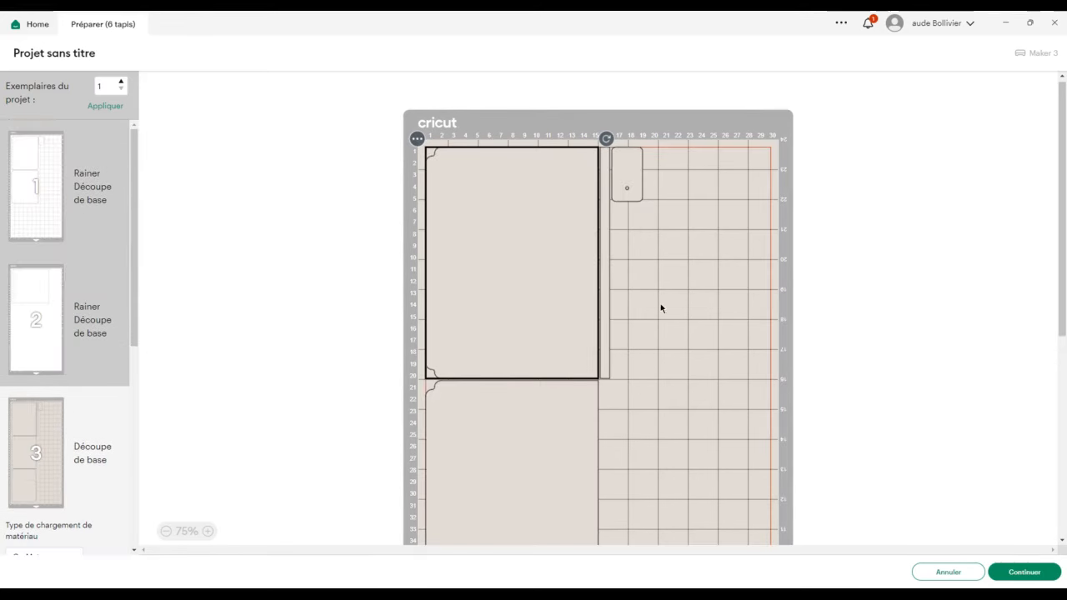
scroll(648, 207, down, 5)
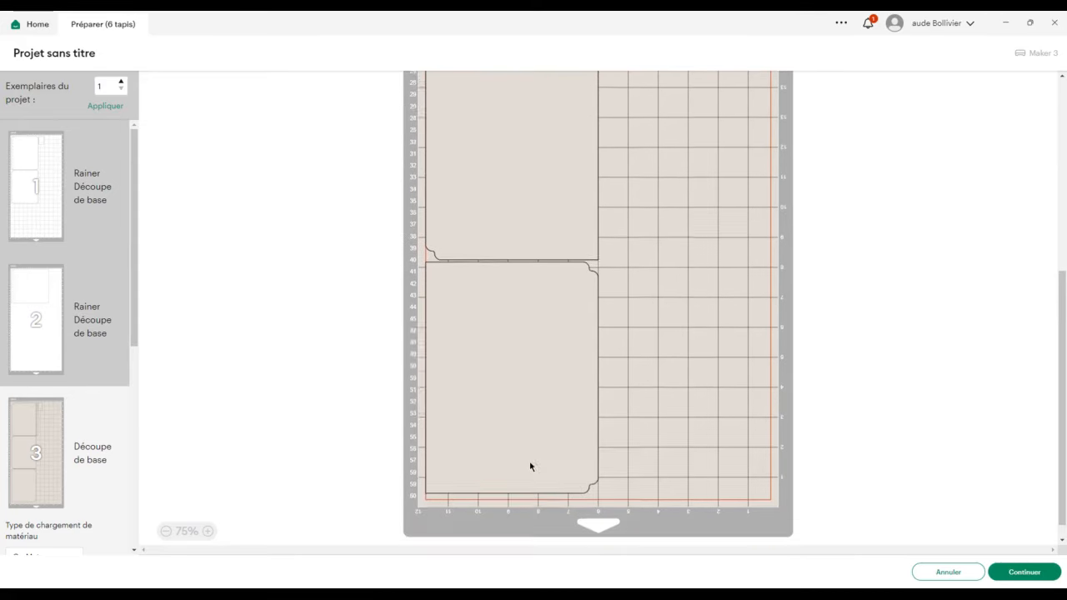
scroll(530, 467, up, 5)
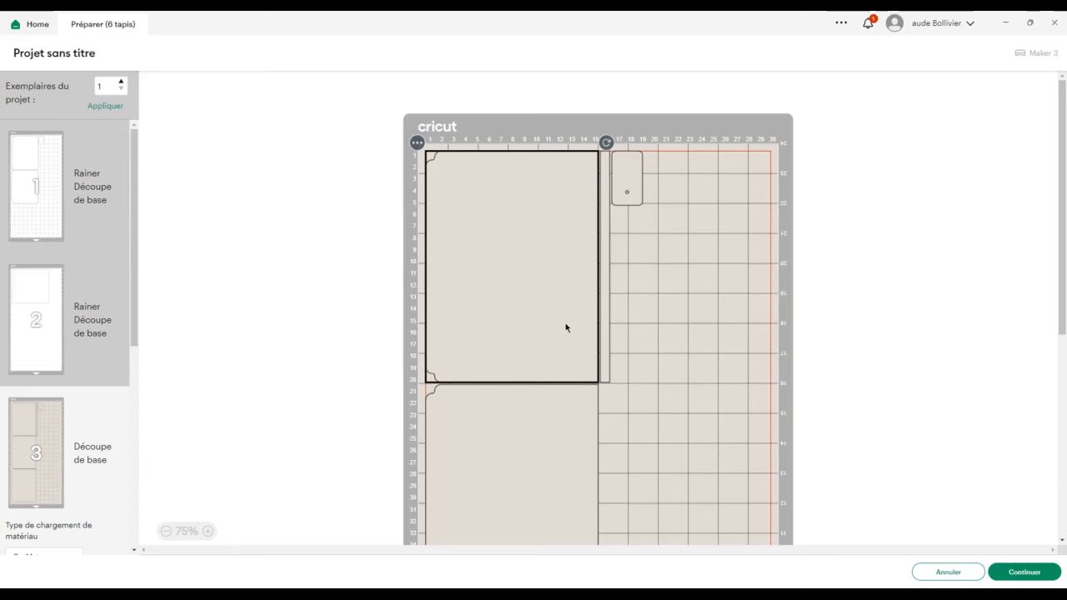
click(947, 571)
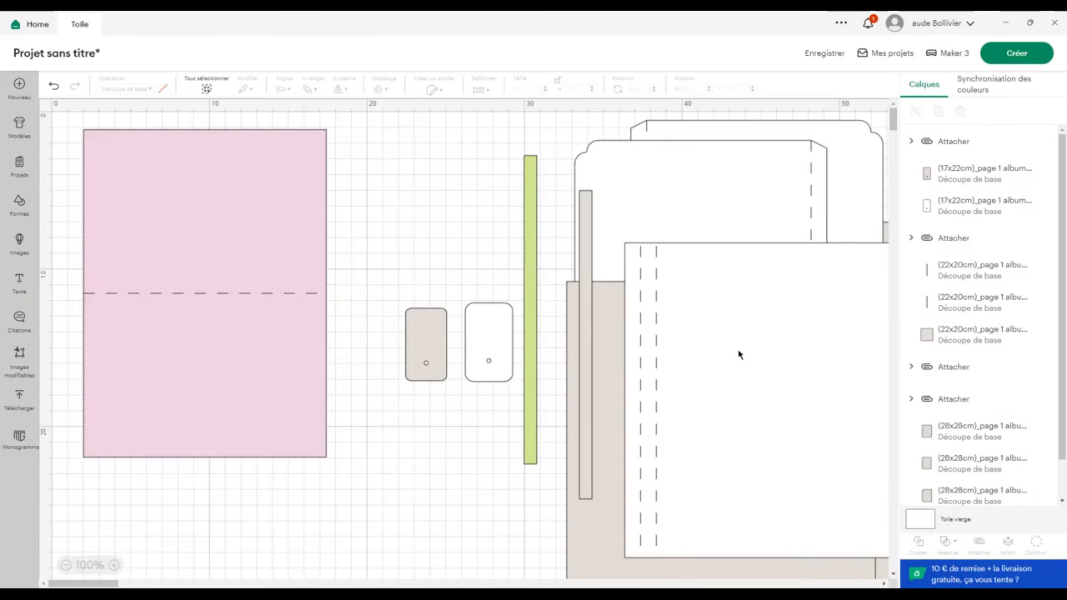
Move the attached white 22 x 20 cm base page over the small tags, toward the pink card.
drag(769, 367, 482, 318)
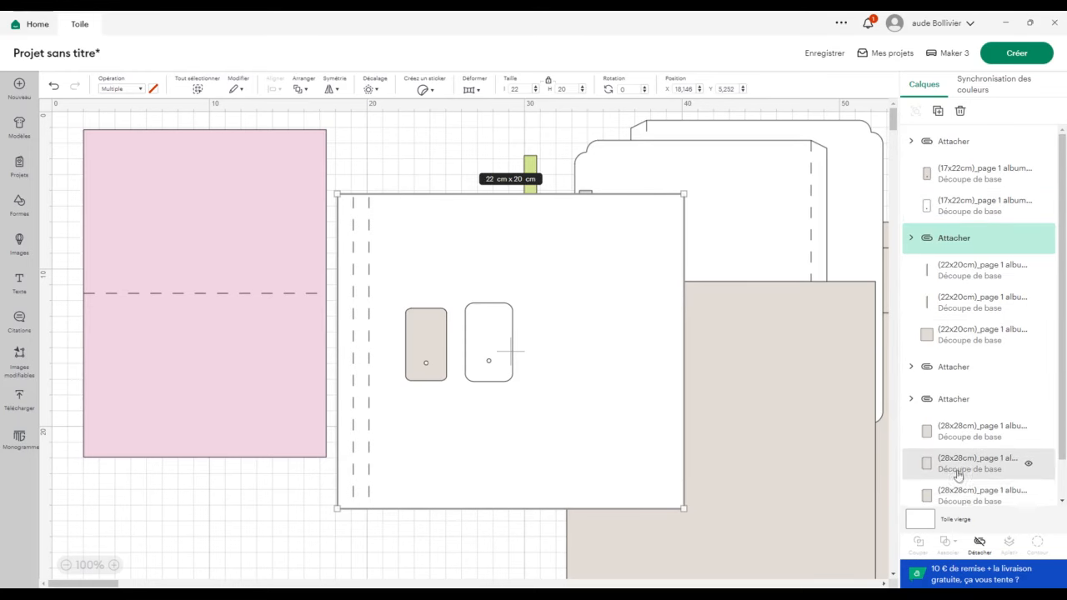
scroll(983, 491, down, 1)
drag(627, 388, 414, 379)
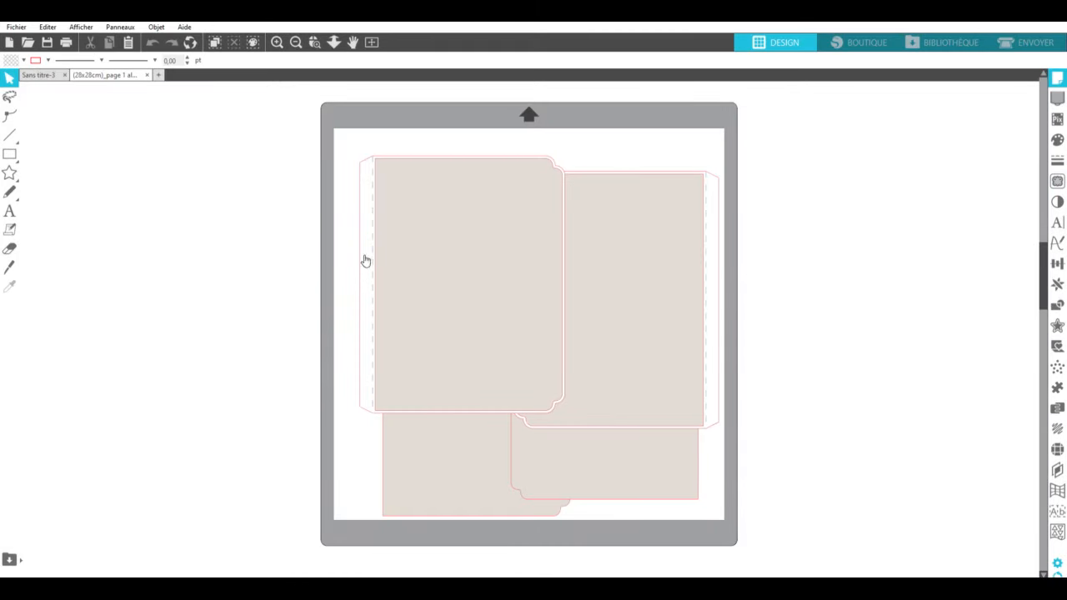
Switch to Silhouette Studio and select all pieces of the 28 x 28 cm cut file to check their overall dimensions.
drag(335, 125, 707, 532)
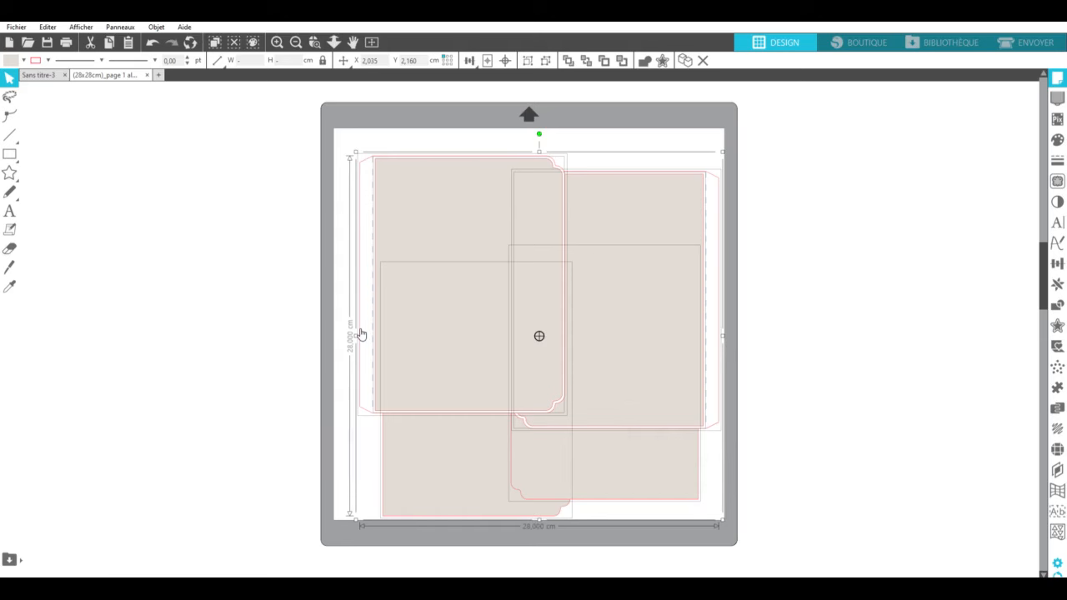
click(147, 75)
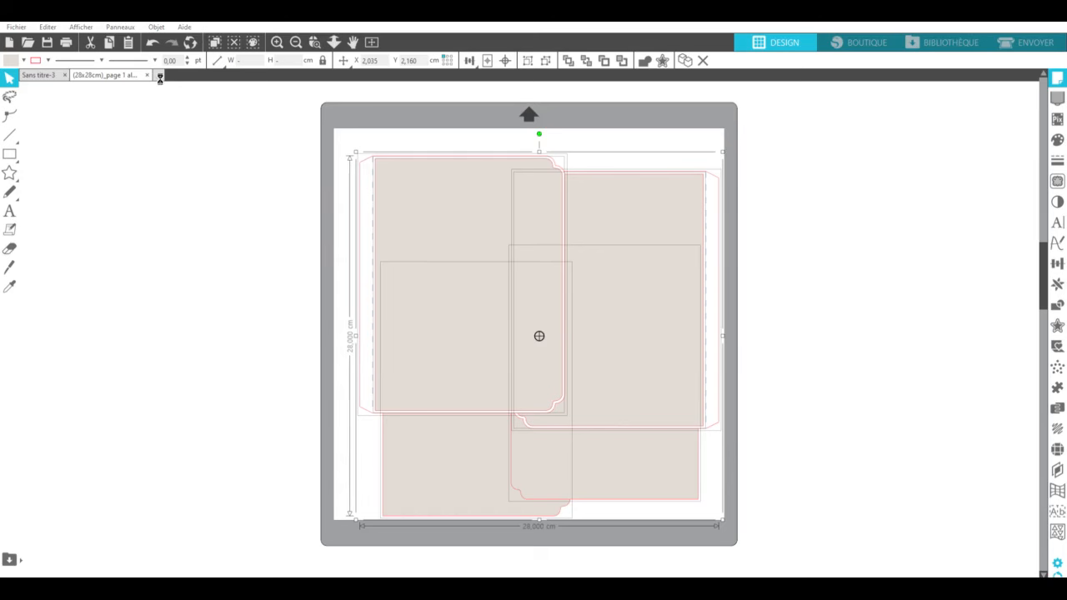
click(618, 214)
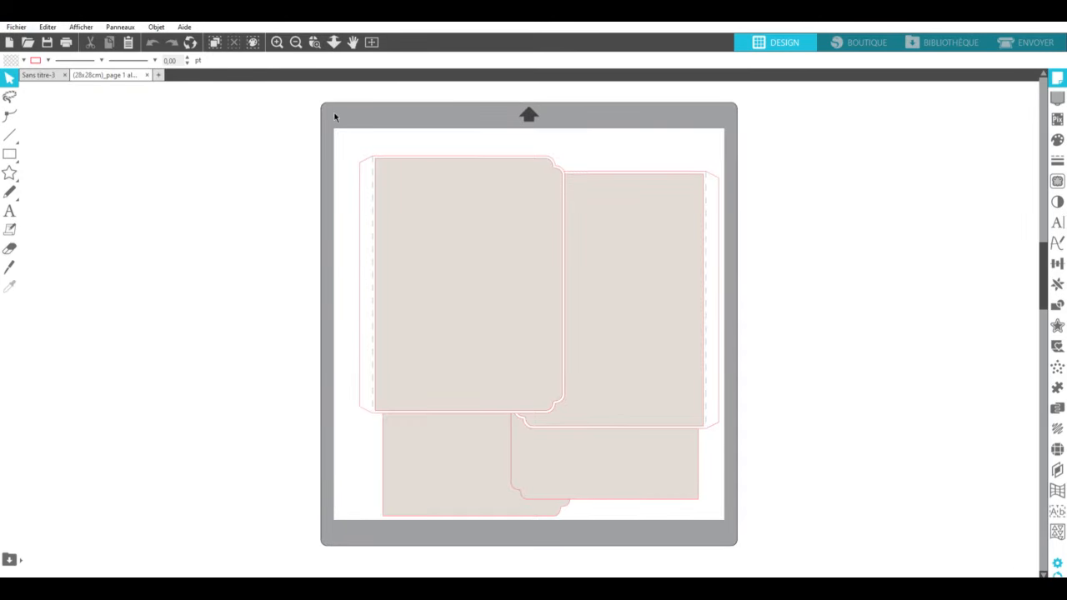
drag(335, 121, 774, 544)
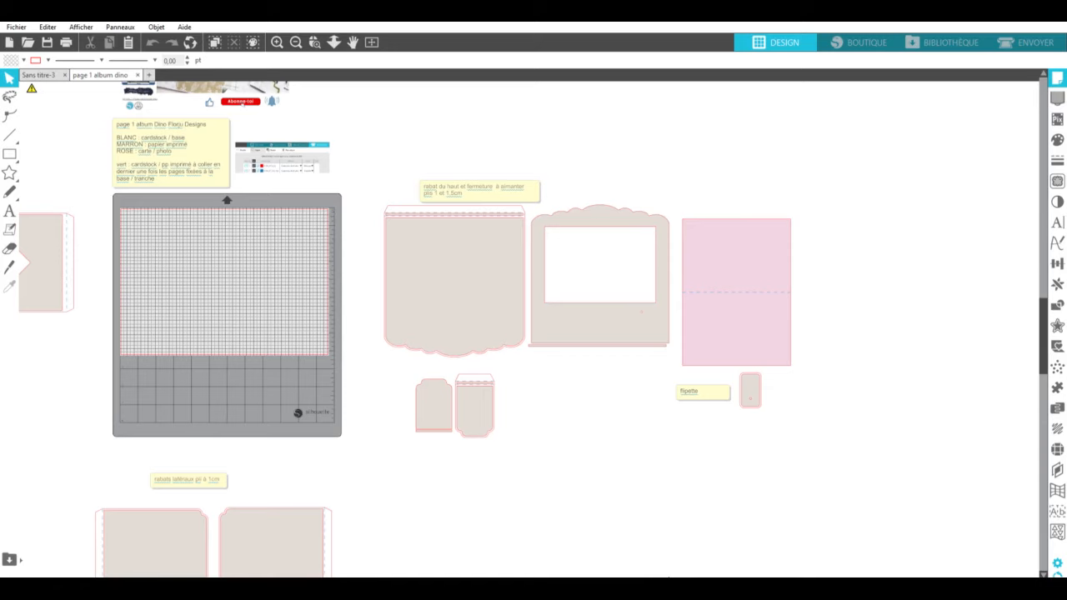
Examine the complete layout of the "page 1 album dino" file, including its page base, flaps, cards and notes.
scroll(587, 575, left, 2)
scroll(586, 575, left, 4)
click(296, 42)
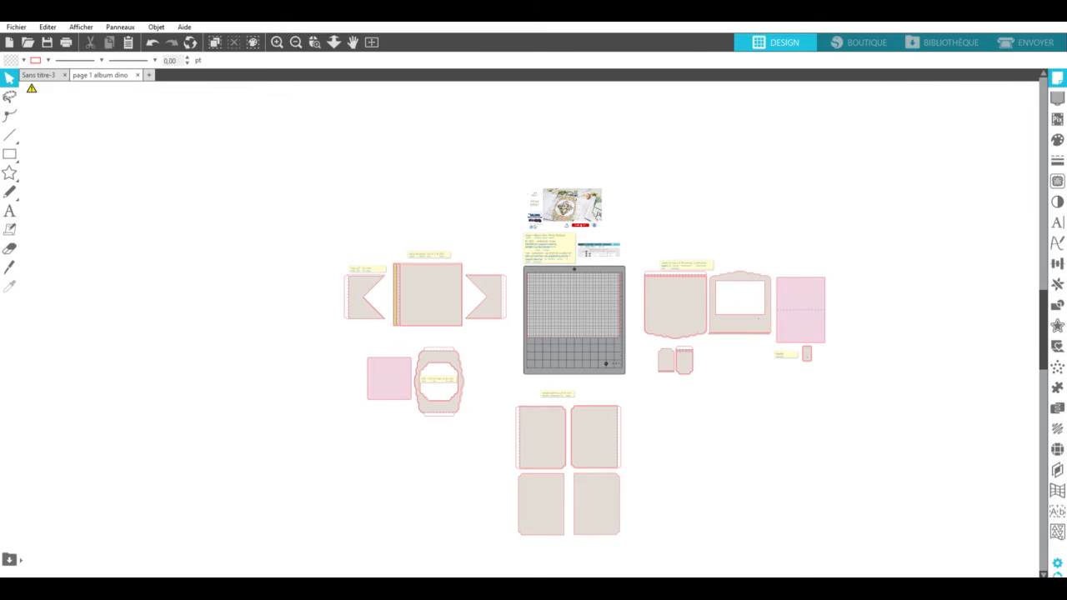
scroll(631, 574, right, 2)
scroll(631, 575, right, 5)
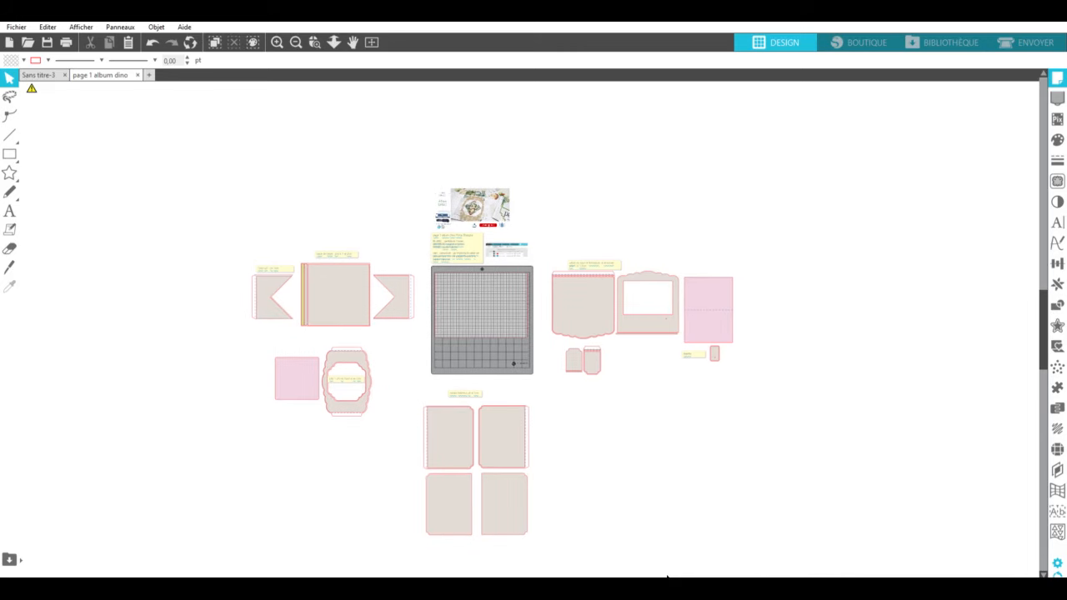
click(278, 43)
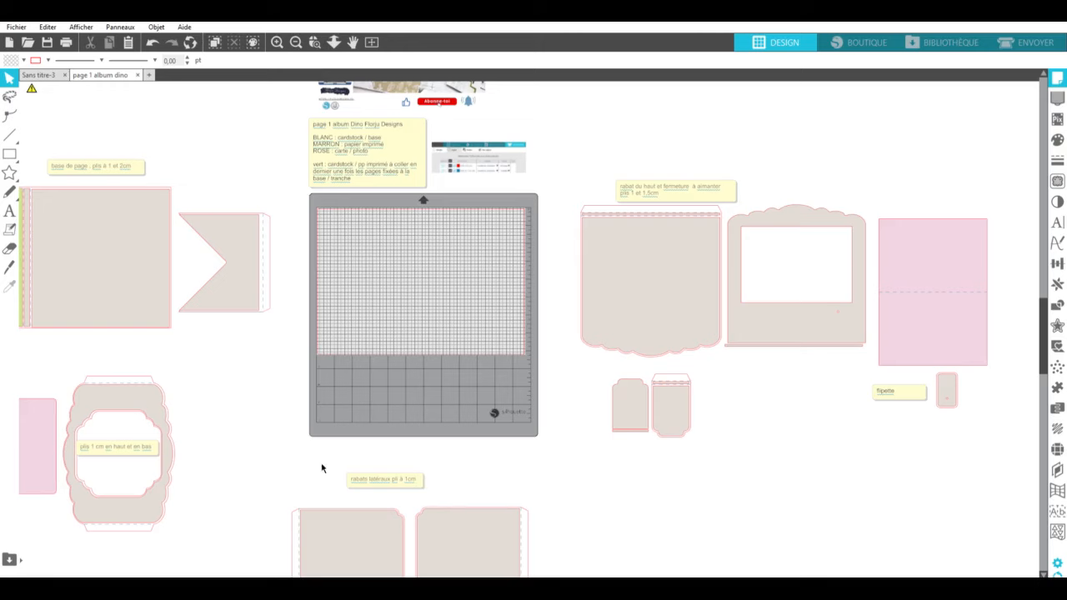
Move the two upper beige mats off the side flaps, placing one on each side of the flap bases.
scroll(440, 466, down, 4)
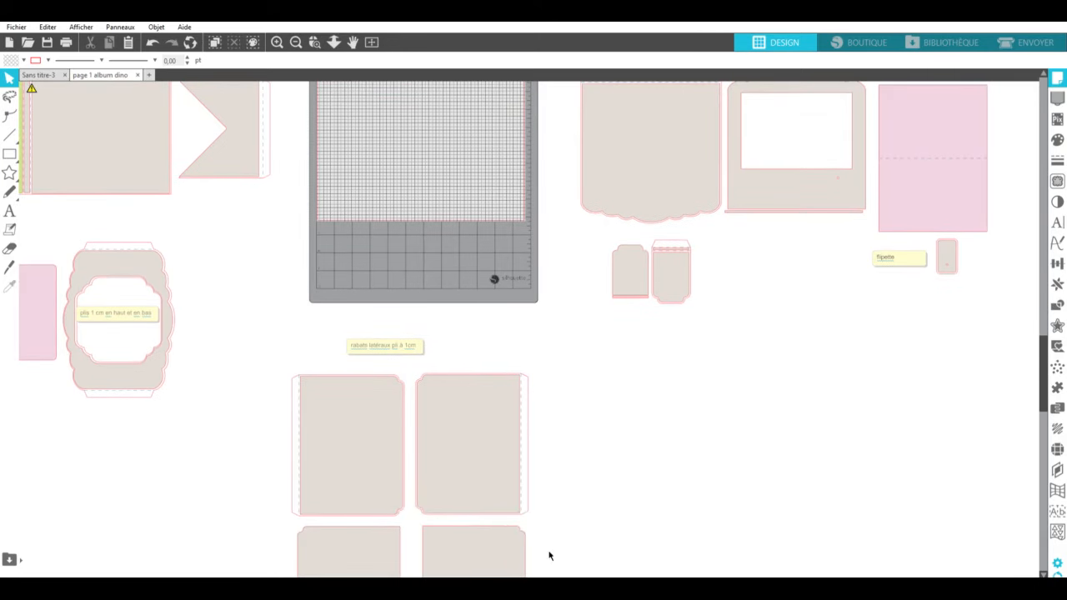
scroll(581, 454, down, 1)
drag(510, 393, 644, 394)
drag(369, 376, 233, 416)
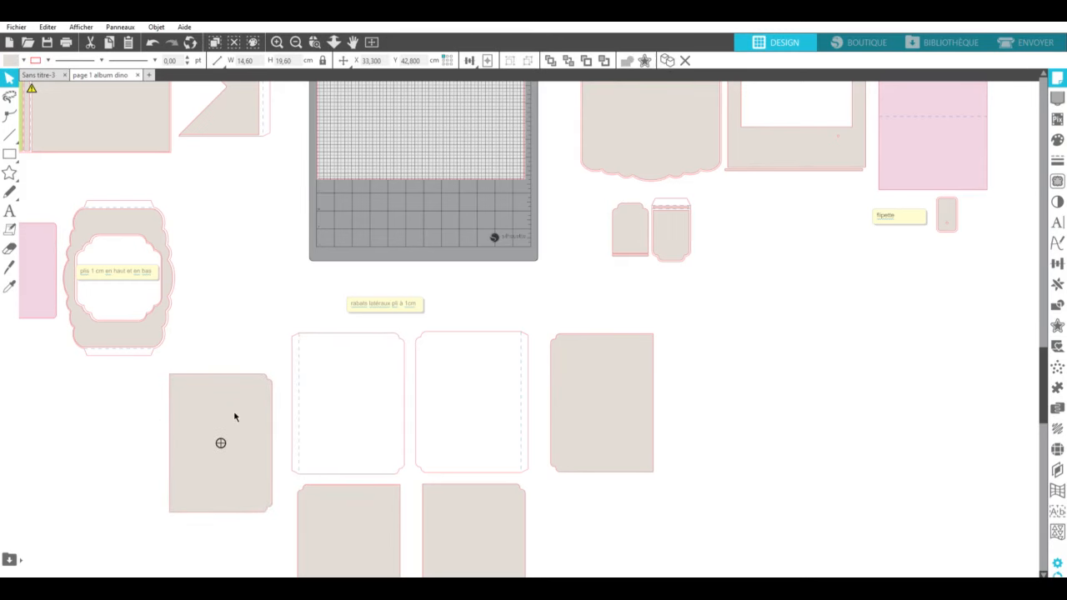
scroll(398, 372, up, 2)
scroll(398, 371, up, 3)
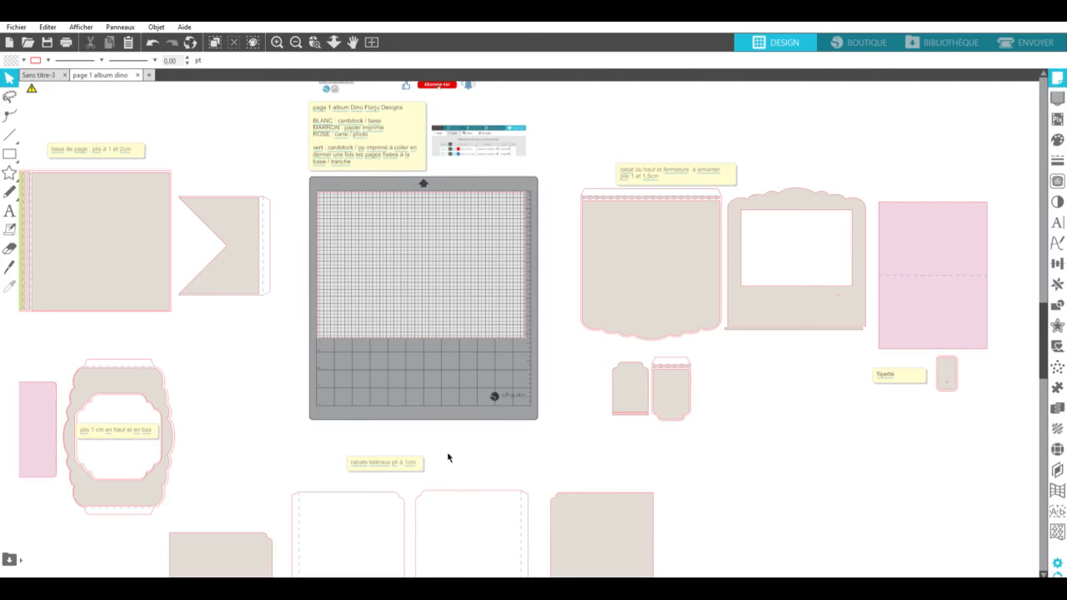
drag(465, 580, 443, 581)
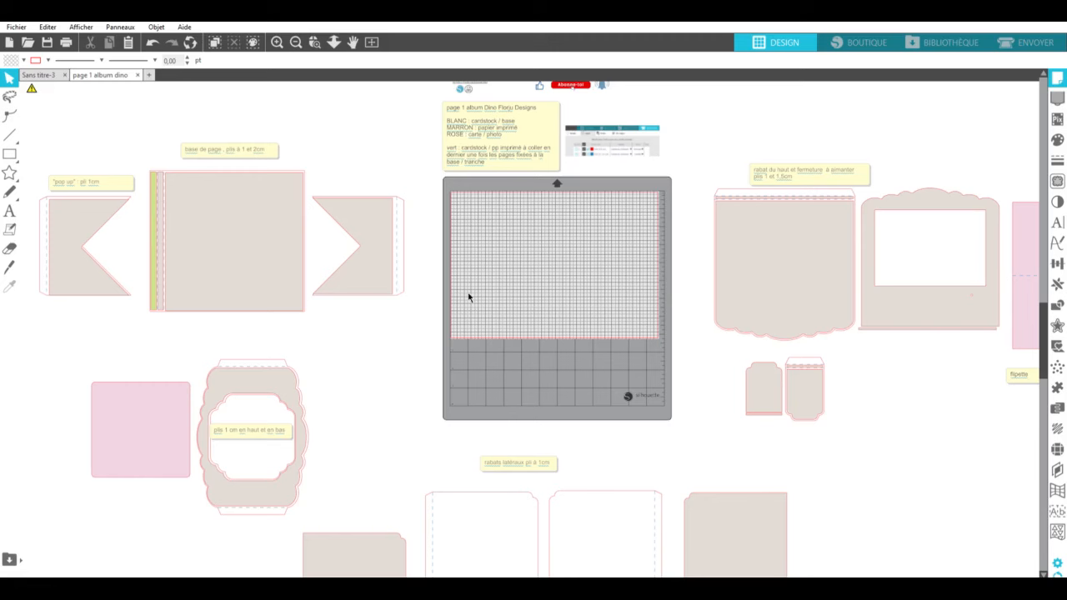
Move the left white side flap base from below the mat onto the left half of the cutting mat.
scroll(567, 529, down, 3)
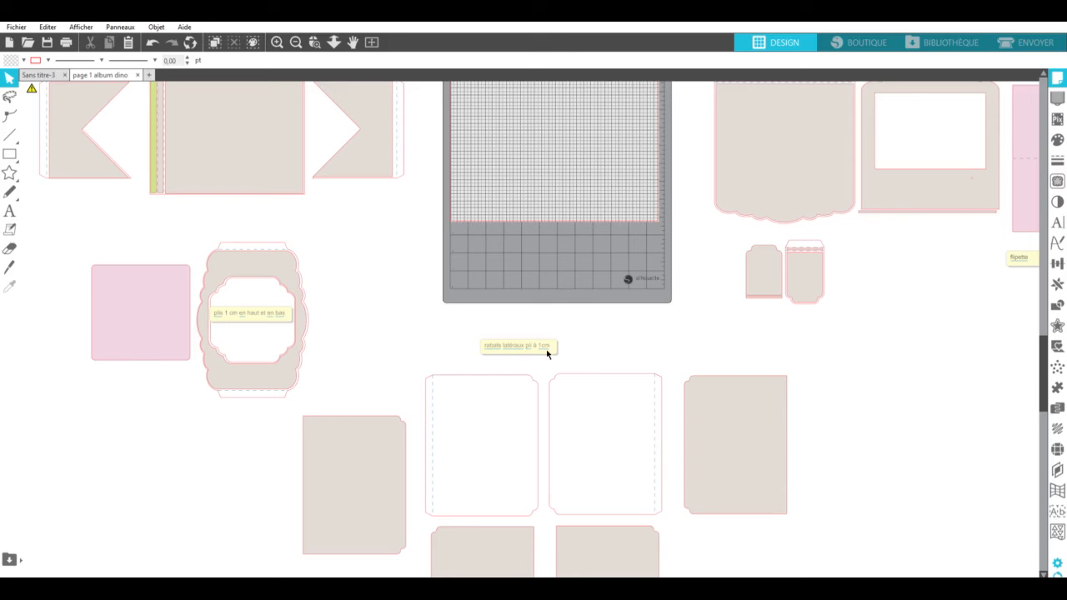
scroll(540, 447, up, 3)
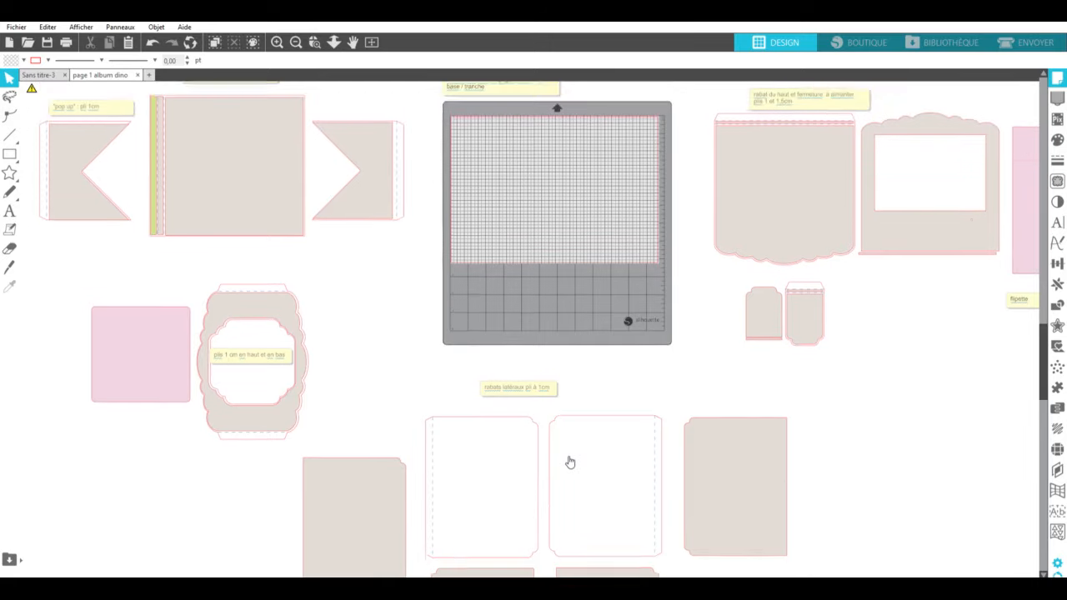
drag(519, 488, 519, 193)
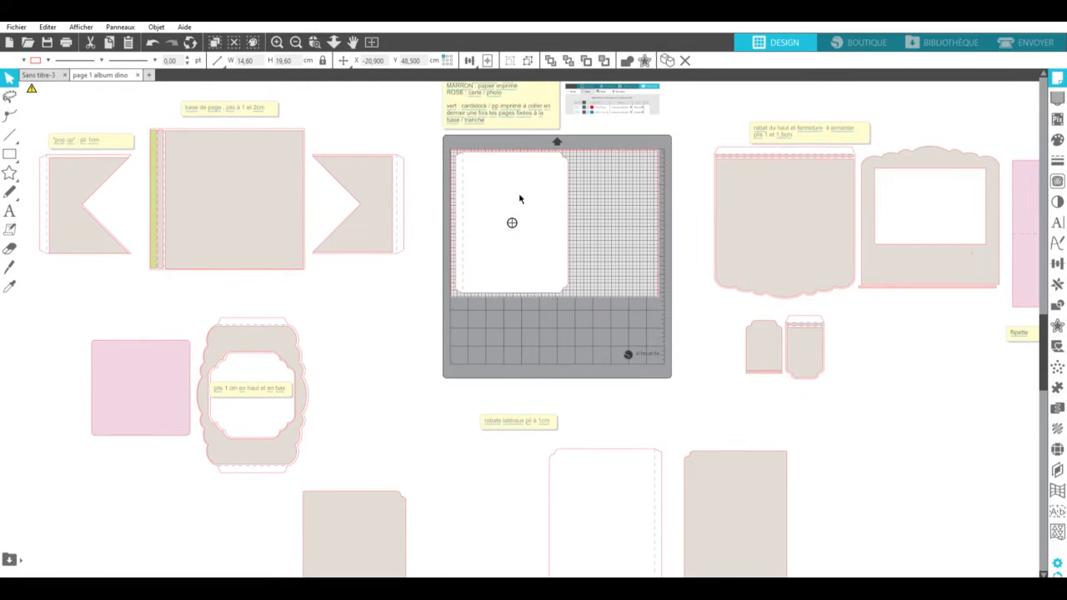
click(520, 196)
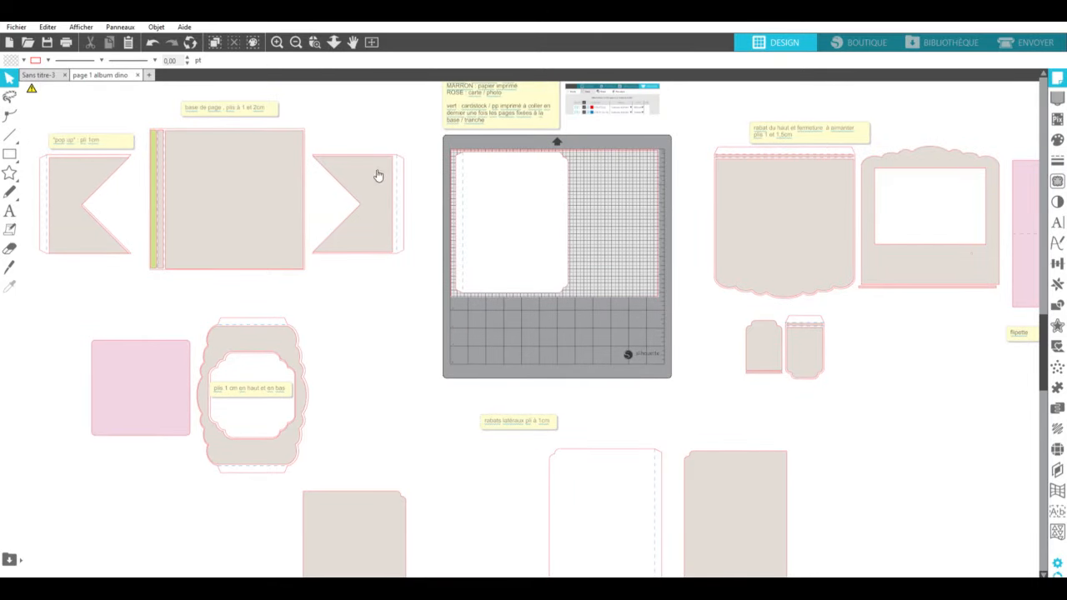
Place the white base of the right "pop up" piece on the mat beside the side flap, adjusting both to fit the sheet.
drag(403, 173, 654, 179)
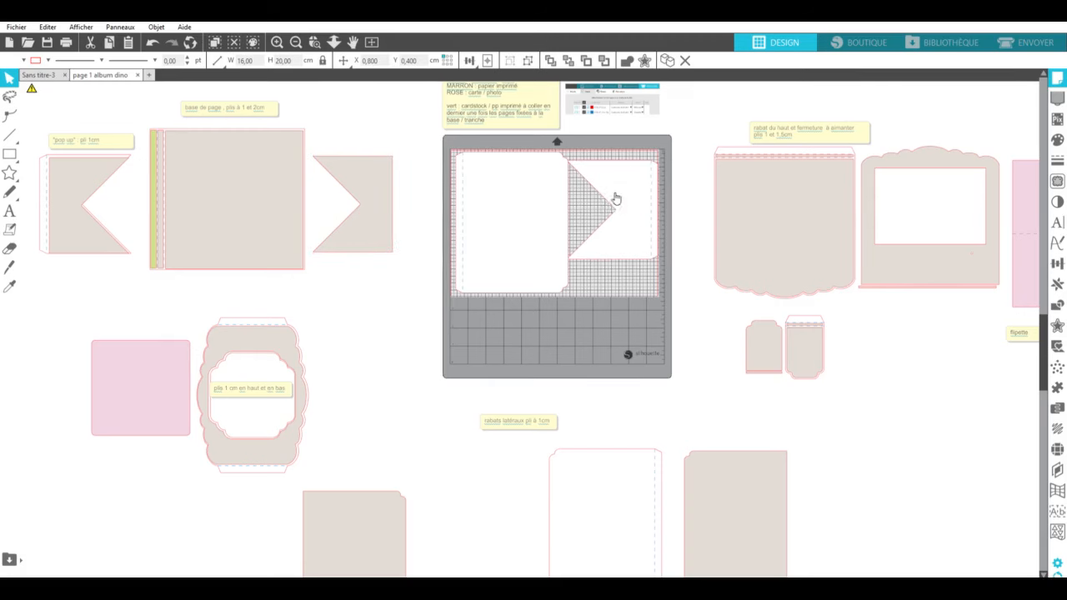
click(543, 197)
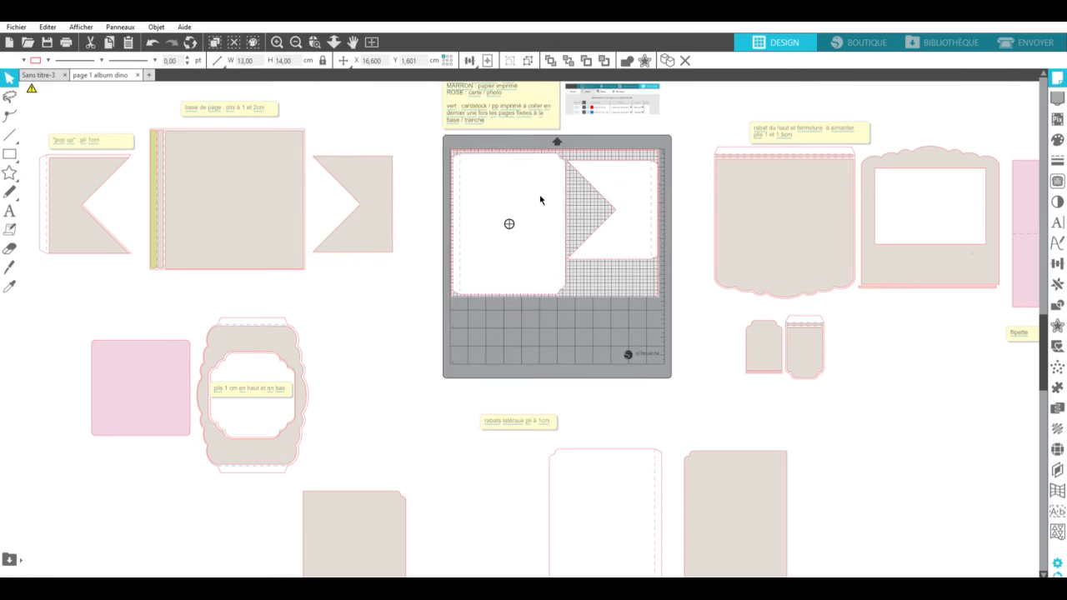
click(613, 200)
click(612, 199)
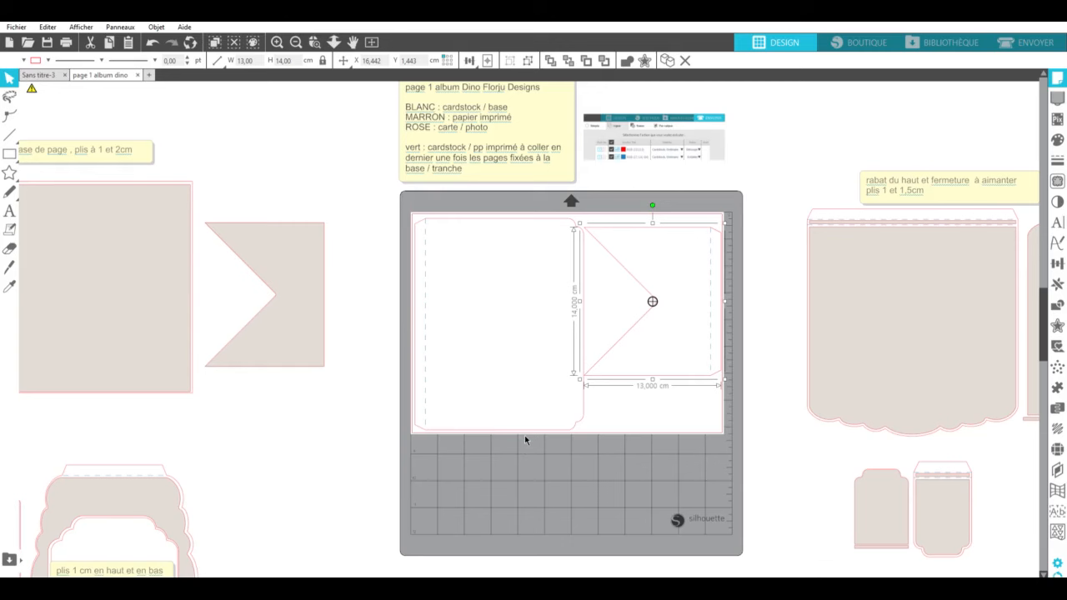
Preview the mat in the send view, then enlarge the reference picture of the line-colour cut settings on the design page.
click(1025, 40)
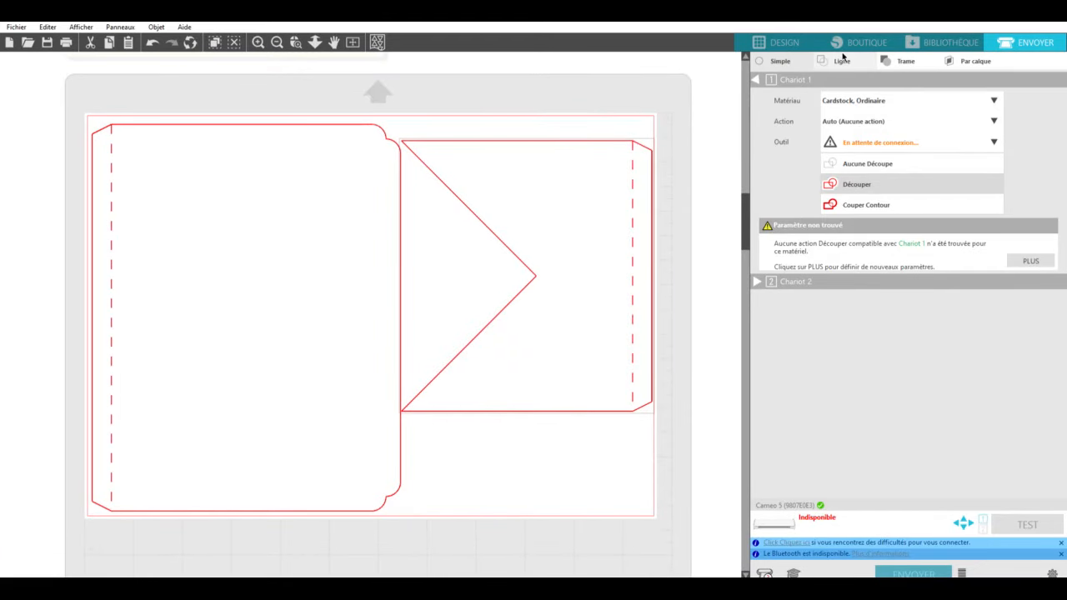
click(782, 41)
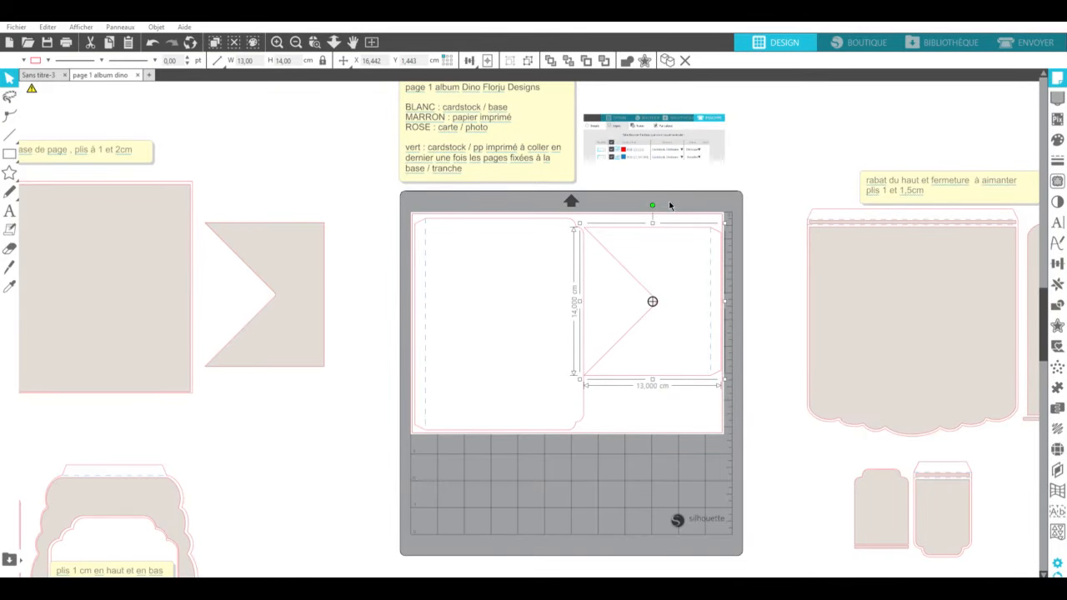
click(314, 42)
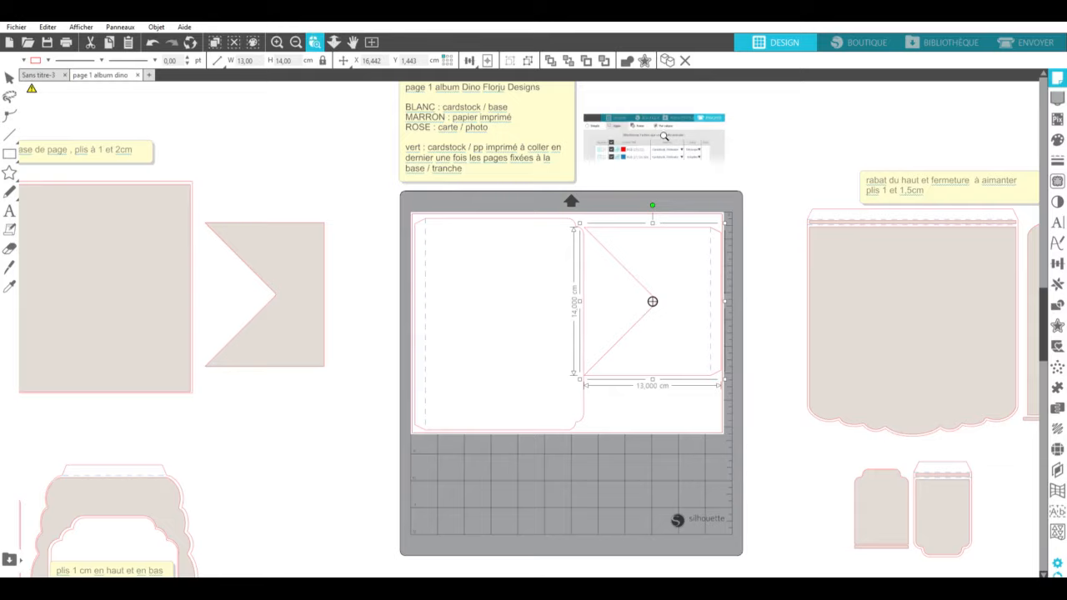
click(664, 136)
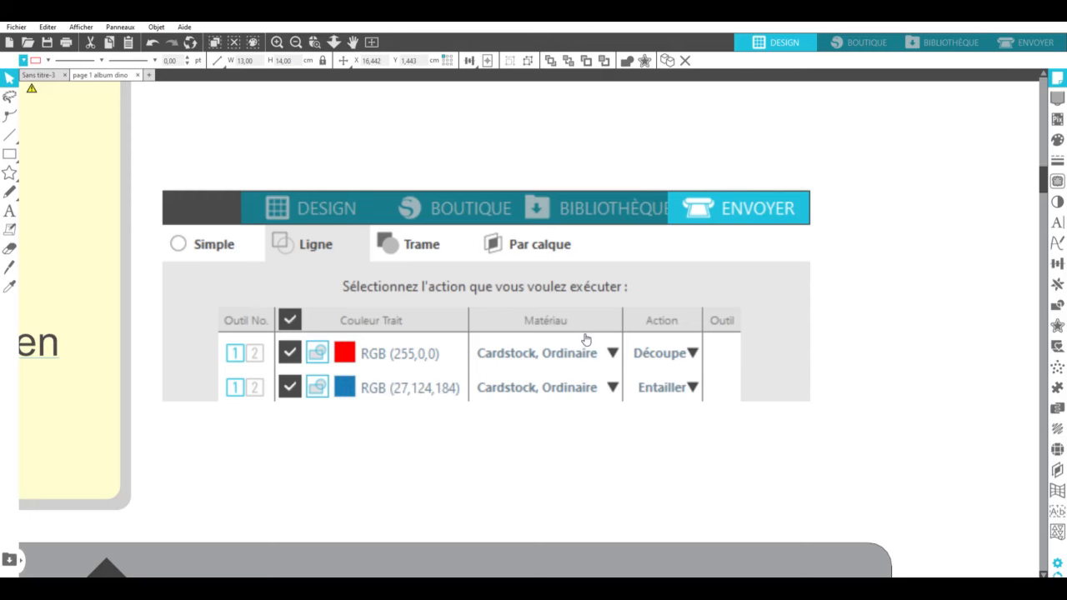
In the send settings by line colour, disable both blue score lines and set the red lines' action to Découper.
click(1024, 35)
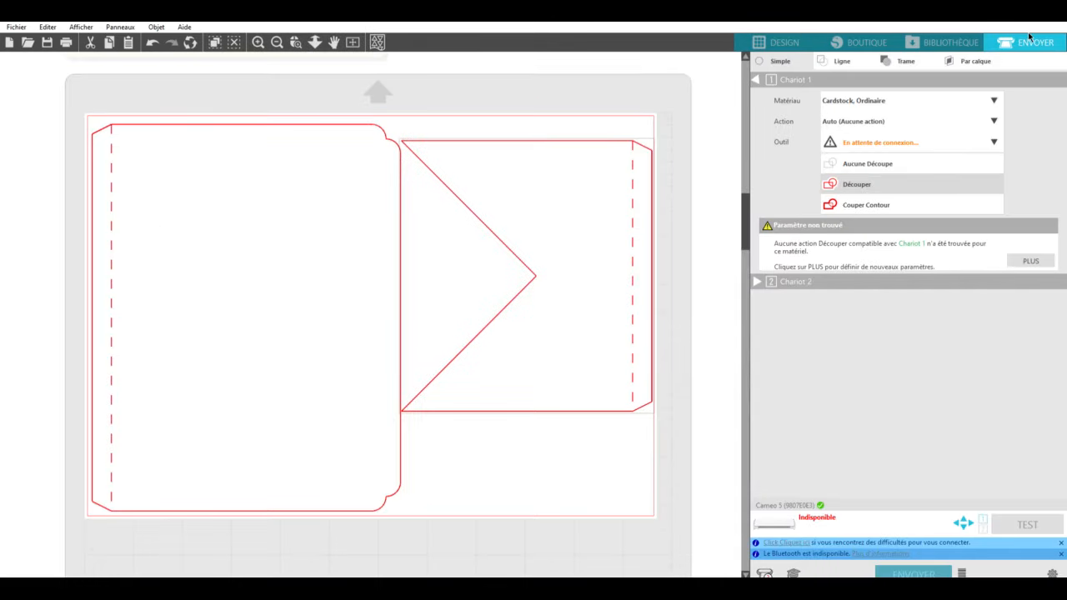
click(834, 63)
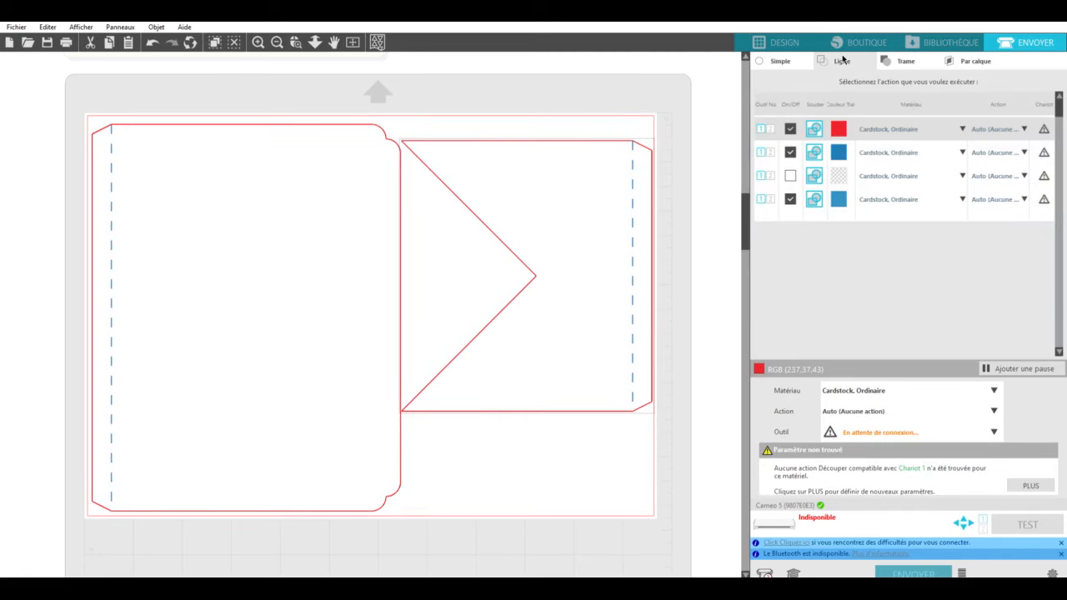
click(790, 152)
click(790, 198)
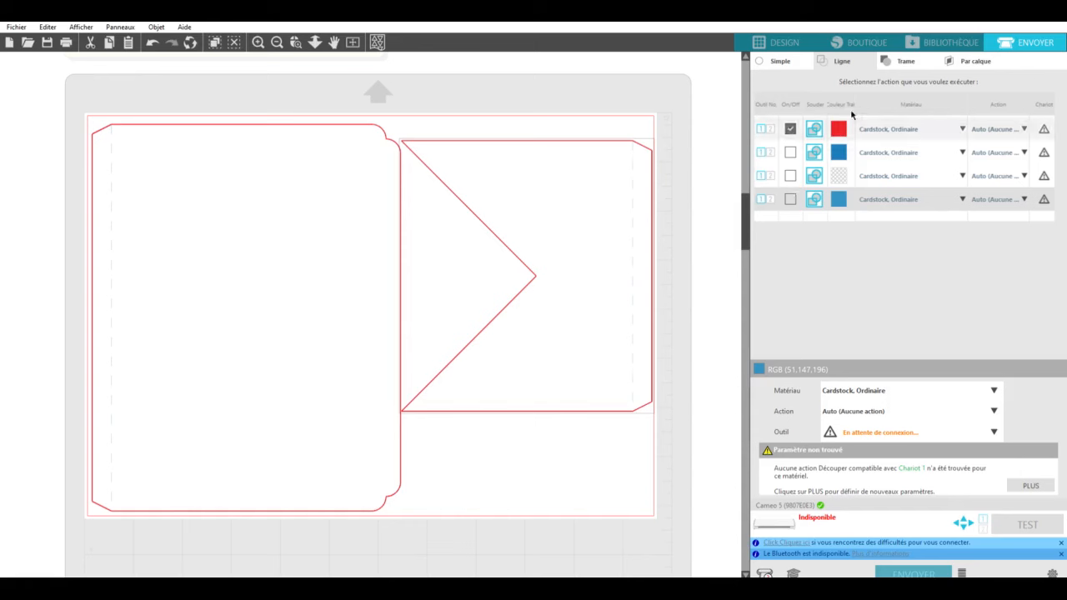
click(998, 129)
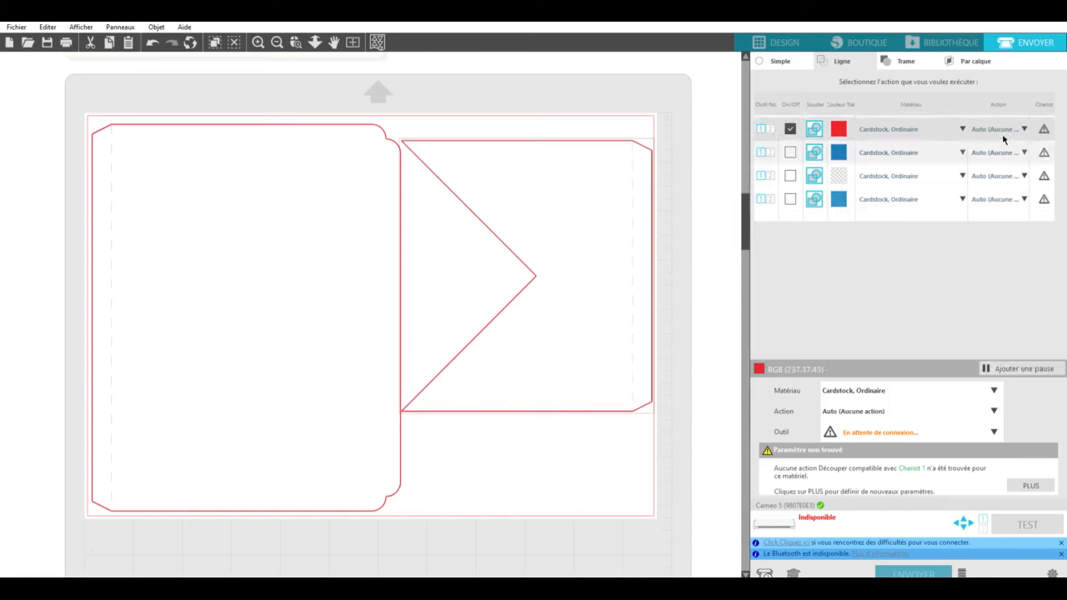
click(1003, 143)
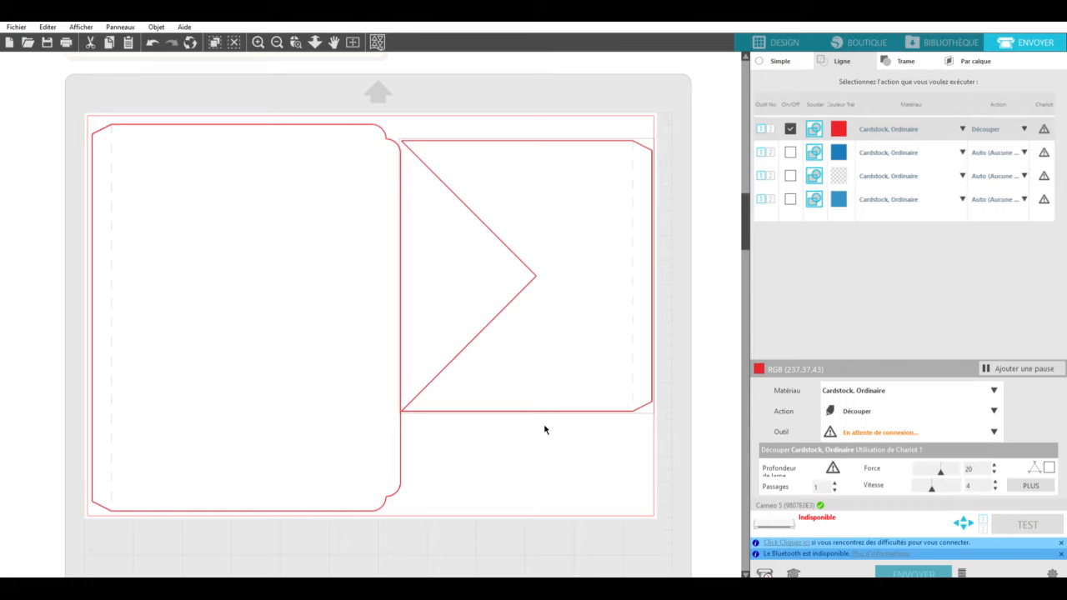
Return to the design and examine the album notes, the top flap and closure pieces, the pink card, the flipette and the page base.
click(783, 43)
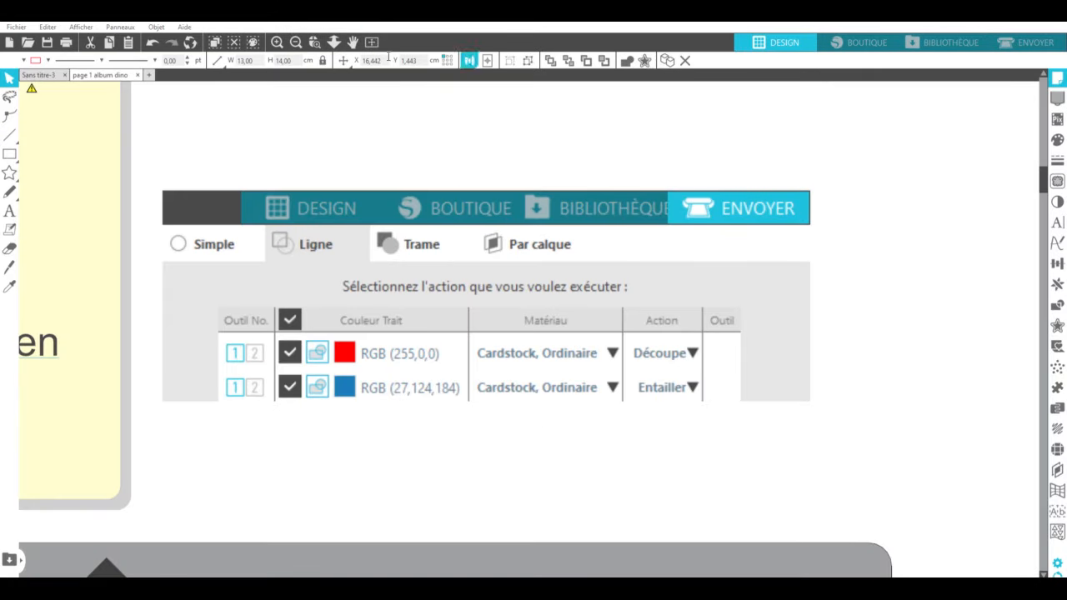
click(295, 42)
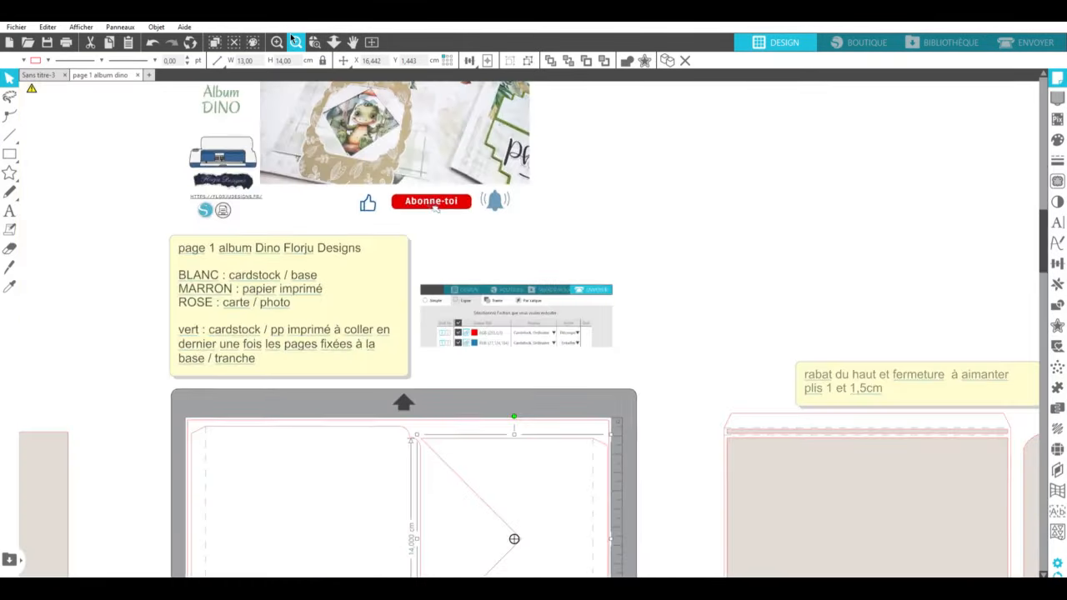
click(294, 42)
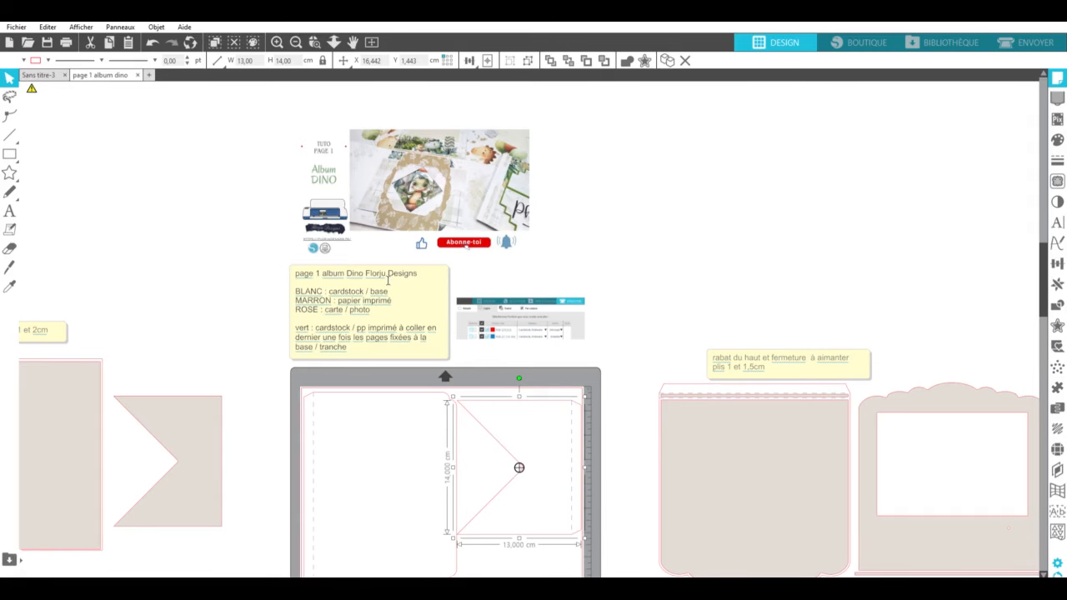
scroll(684, 283, down, 1)
drag(696, 576, 783, 575)
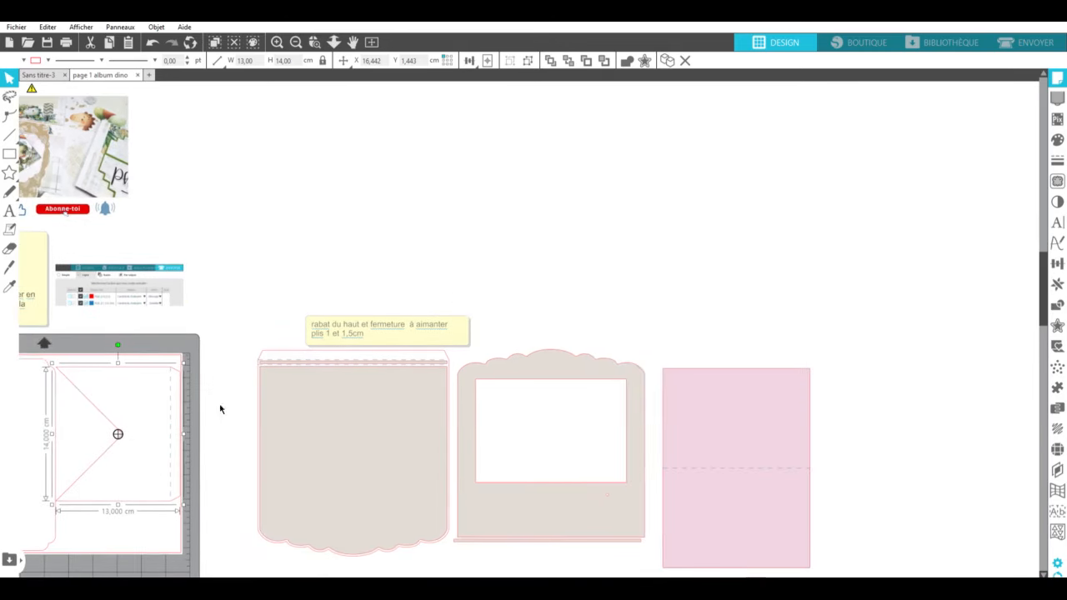
scroll(525, 222, down, 2)
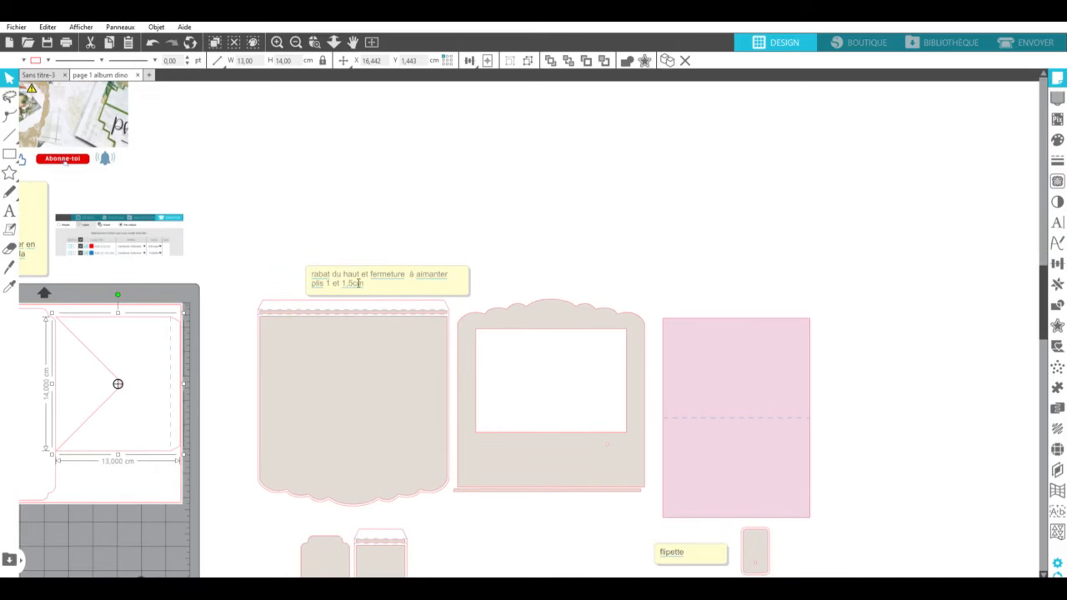
scroll(457, 232, down, 2)
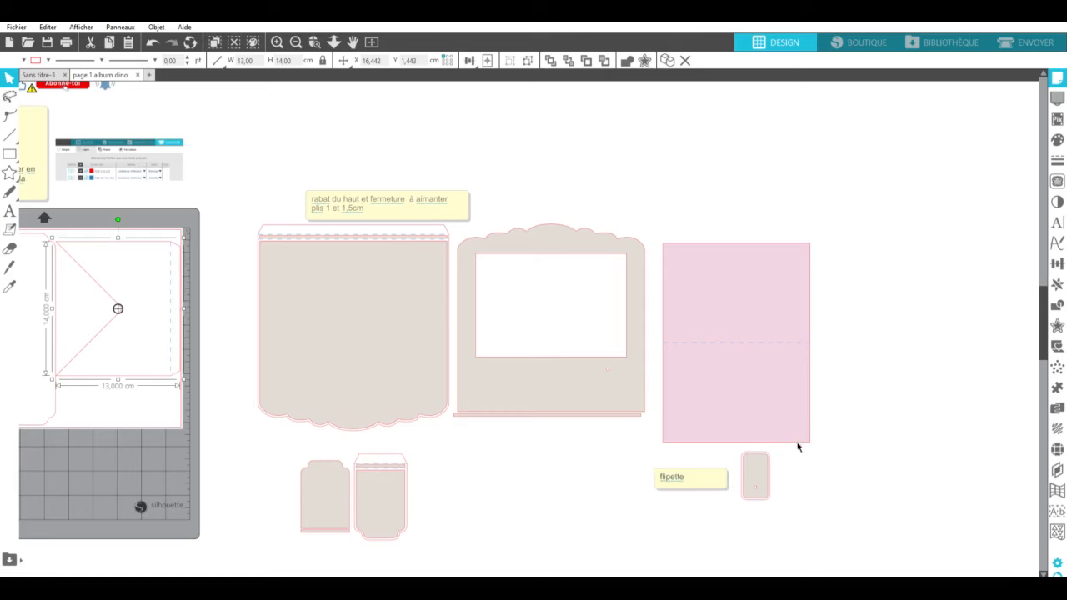
scroll(395, 450, down, 2)
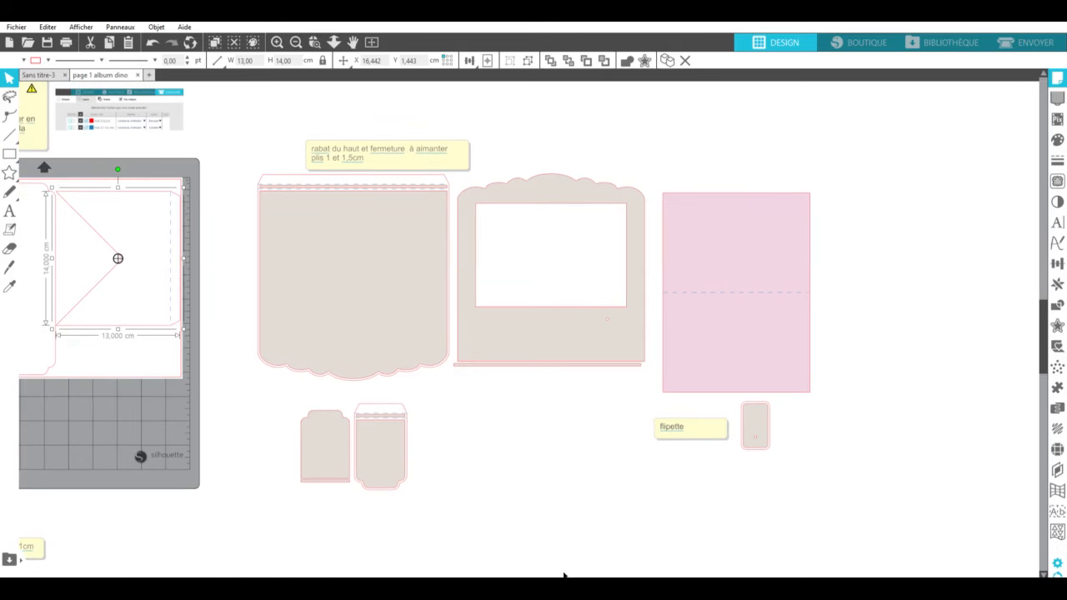
drag(649, 575, 635, 575)
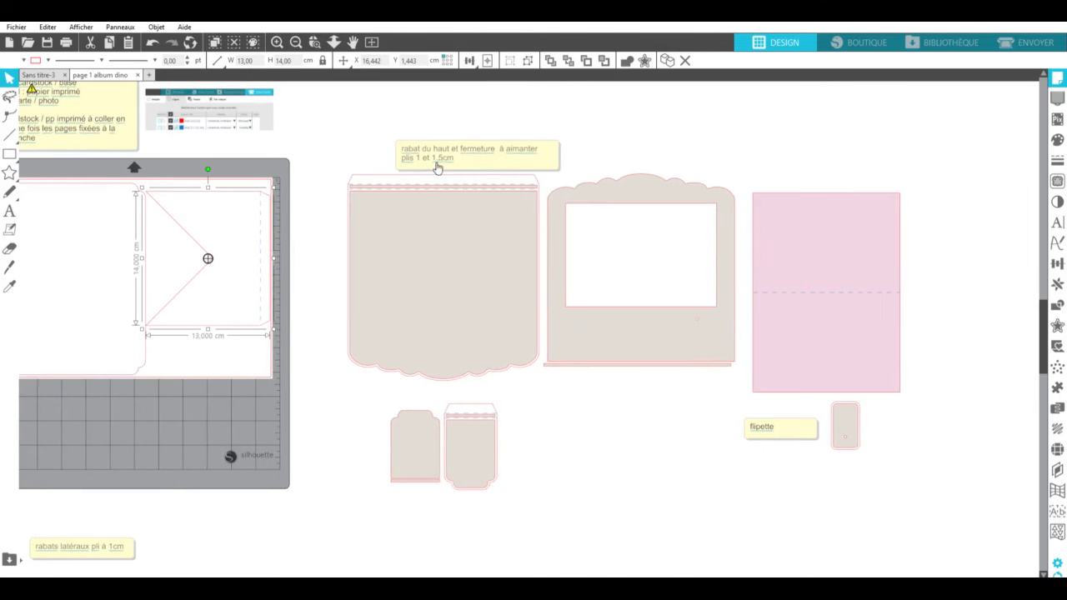
drag(727, 575, 388, 554)
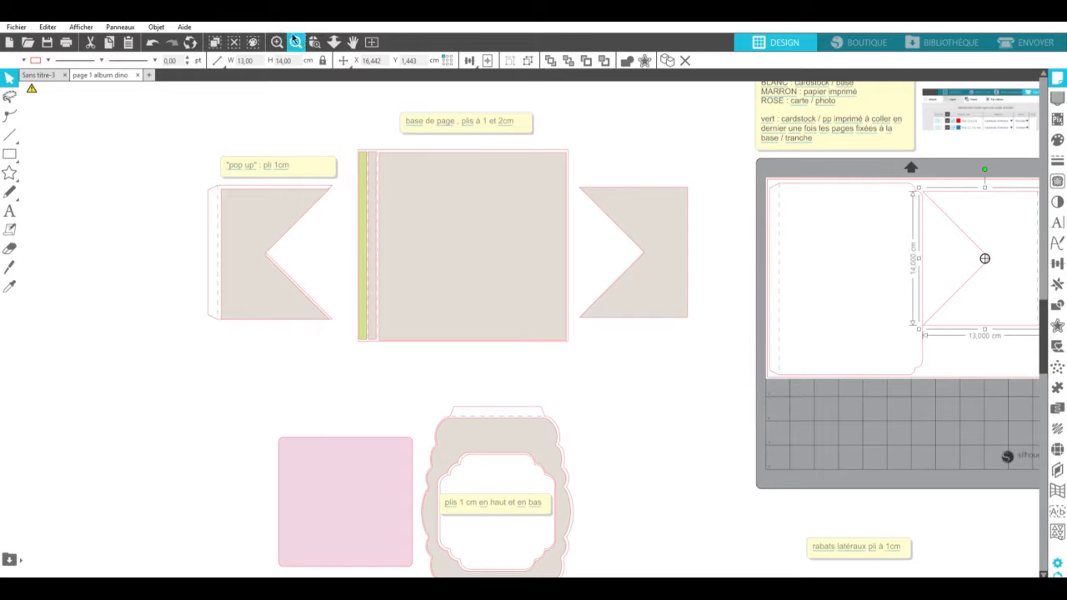
Move the white 13 x 14 cm pop-up base off the mat, back to its beige mat beside the page base.
click(296, 42)
click(297, 42)
click(297, 42)
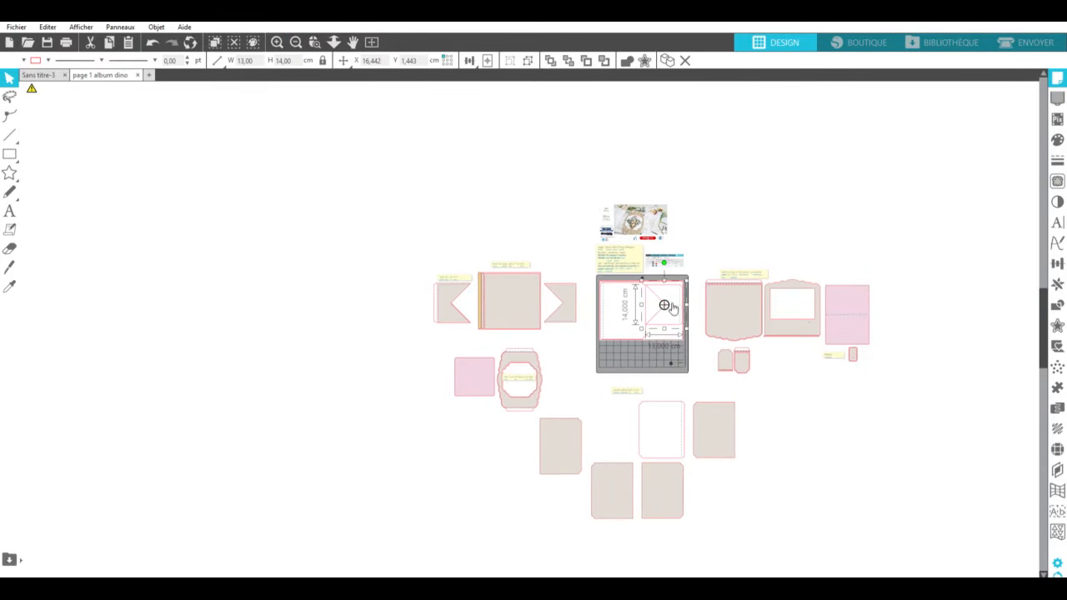
drag(662, 306, 555, 306)
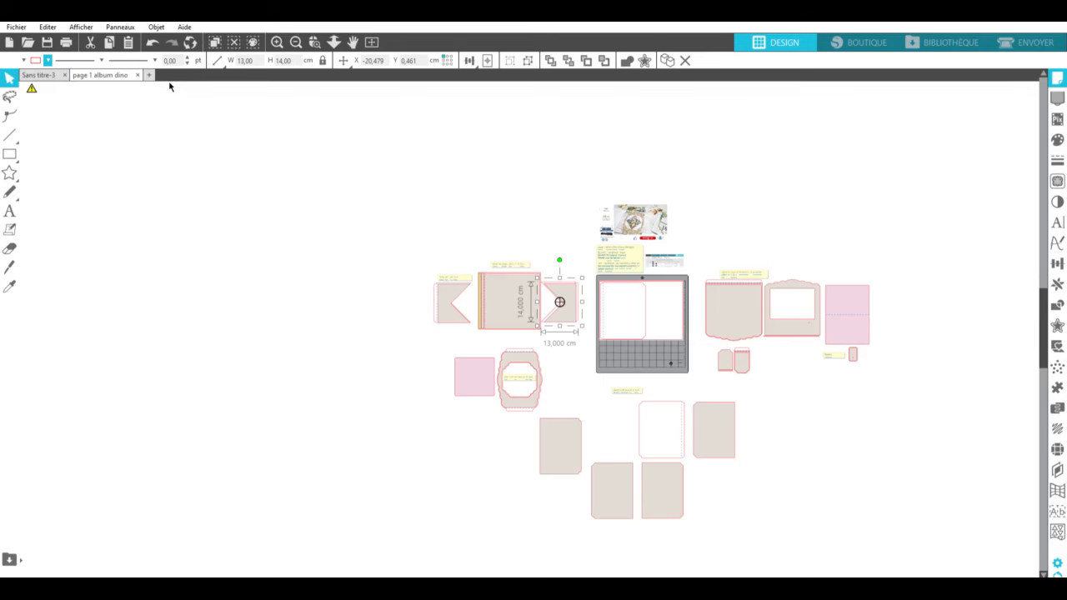
Open the dino album cover file and examine its grey board, cover panels, spine, tags and notes.
drag(599, 574, 440, 575)
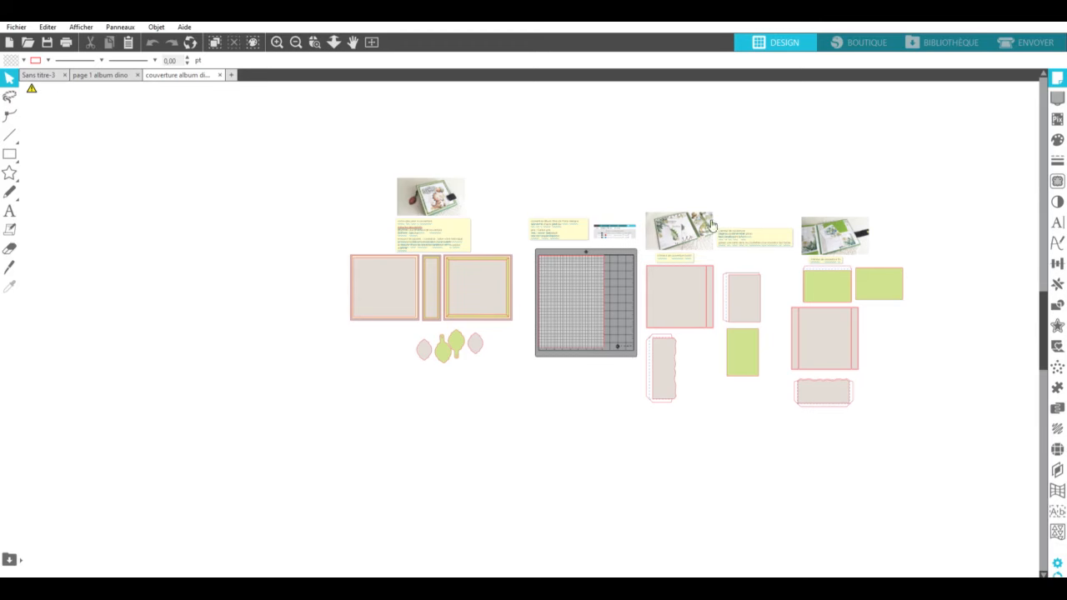
click(294, 40)
scroll(286, 428, up, 3)
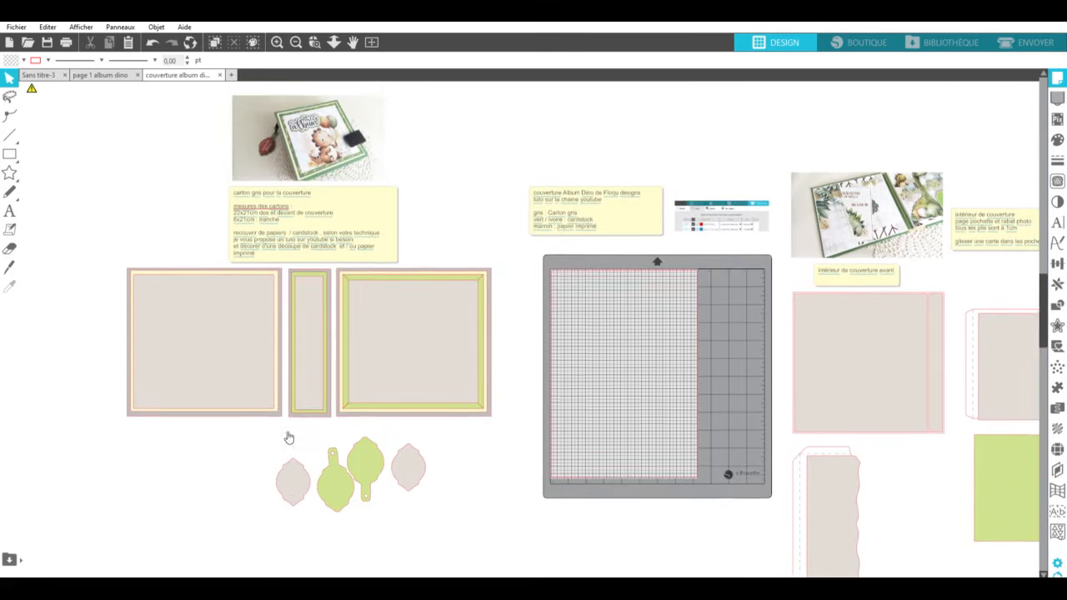
scroll(289, 437, up, 2)
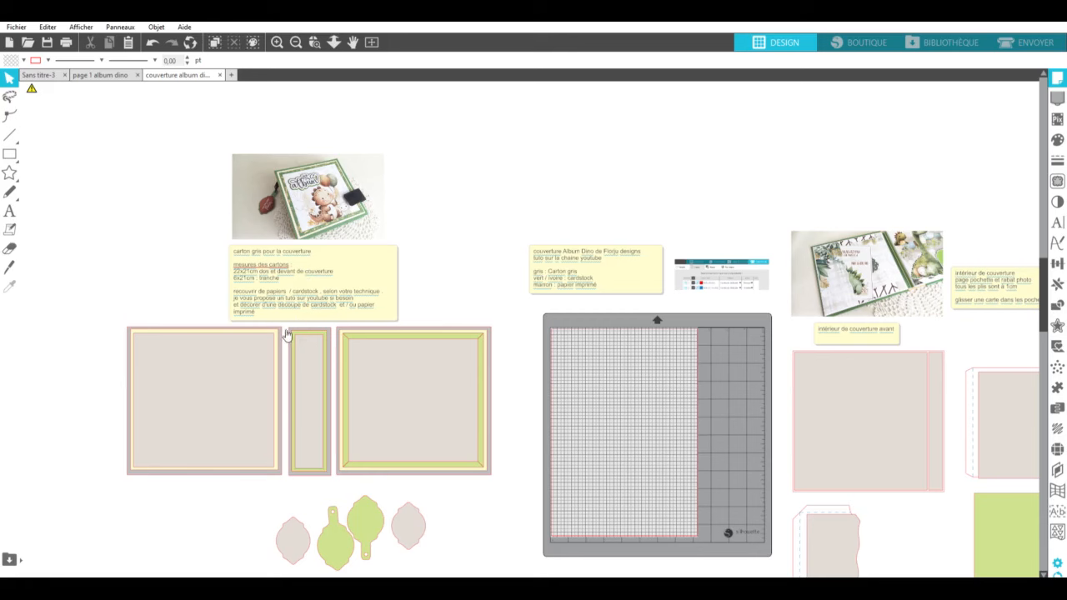
Pull the grey board out from behind the left cover panel to check its dimensions, and put it back behind the panel.
drag(284, 335, 273, 337)
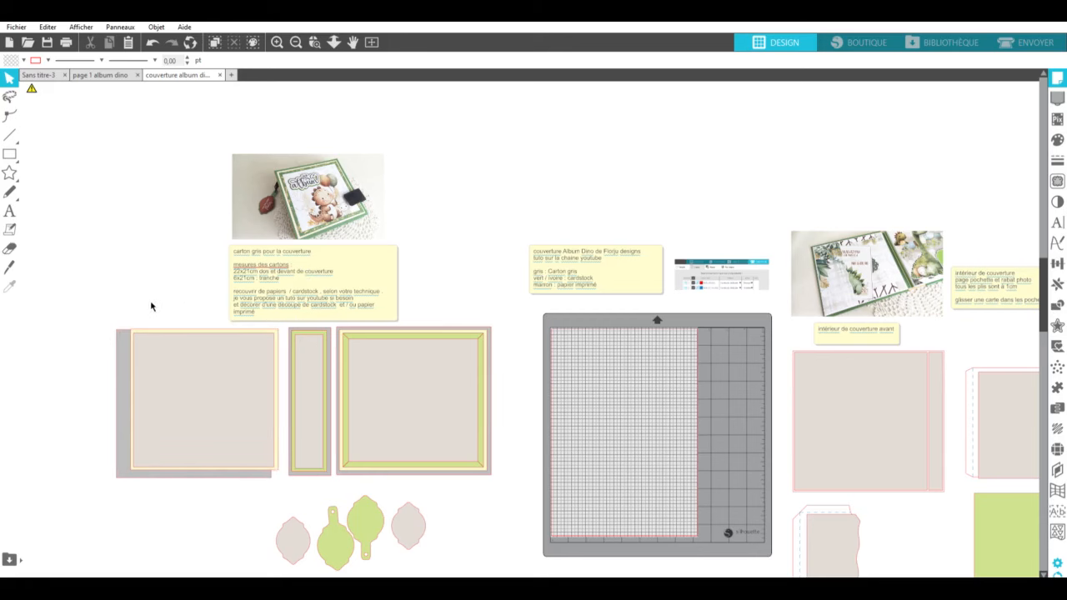
drag(130, 334, 119, 277)
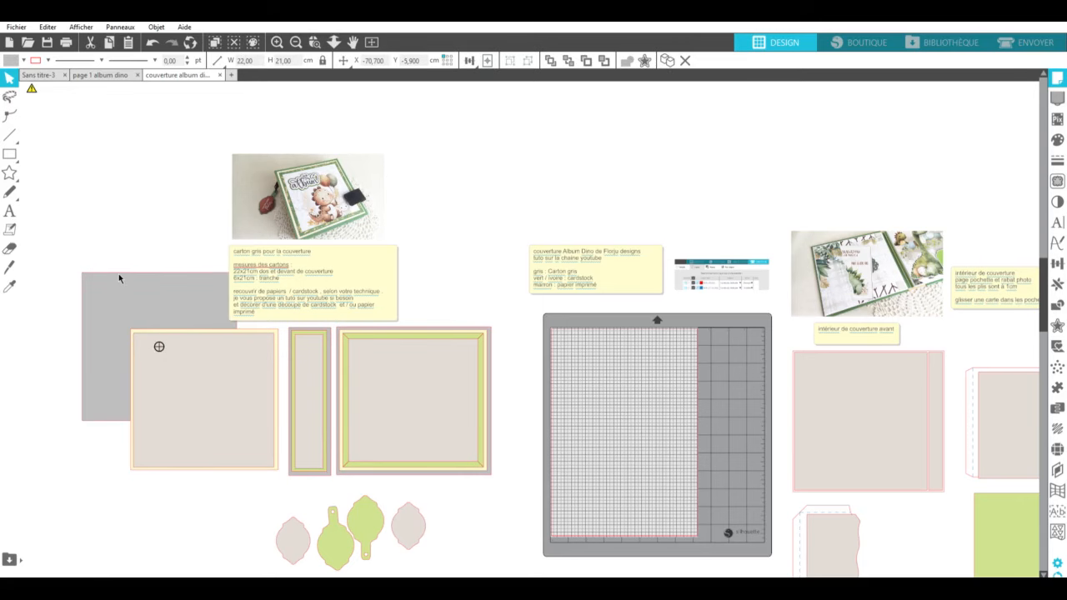
key(Escape)
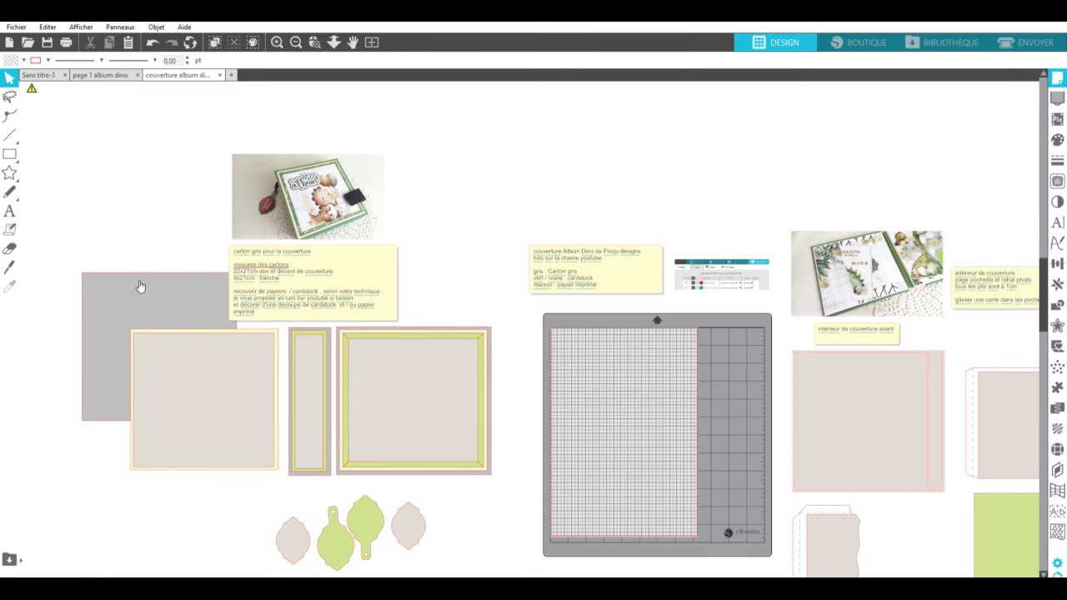
click(137, 285)
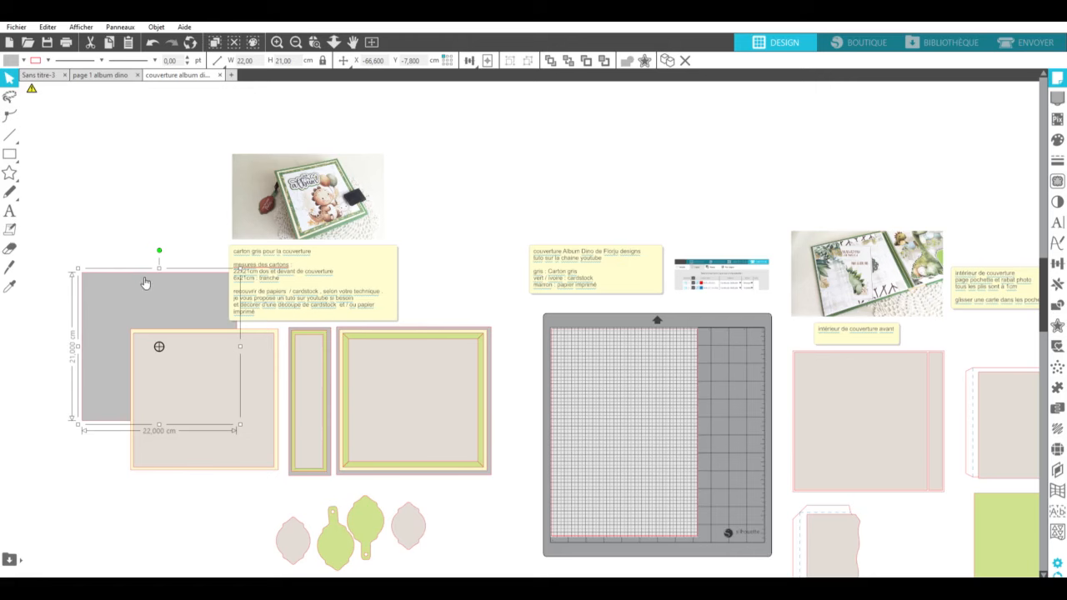
drag(145, 284, 192, 334)
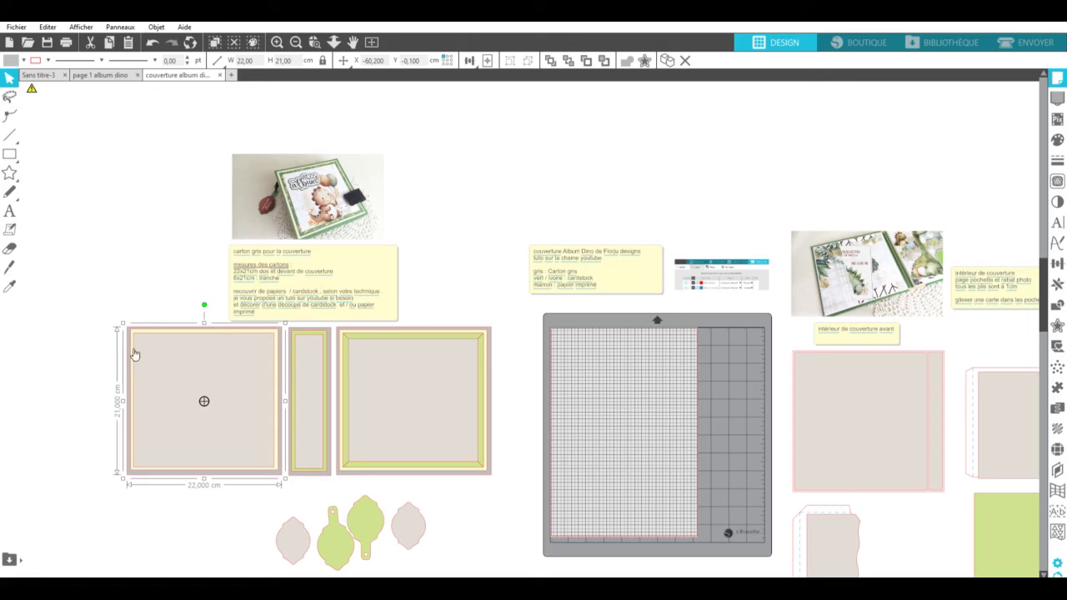
Separate the left cover's layers, moving the grey board well clear and setting the ivory mat and beige panel apart.
drag(130, 355, 83, 246)
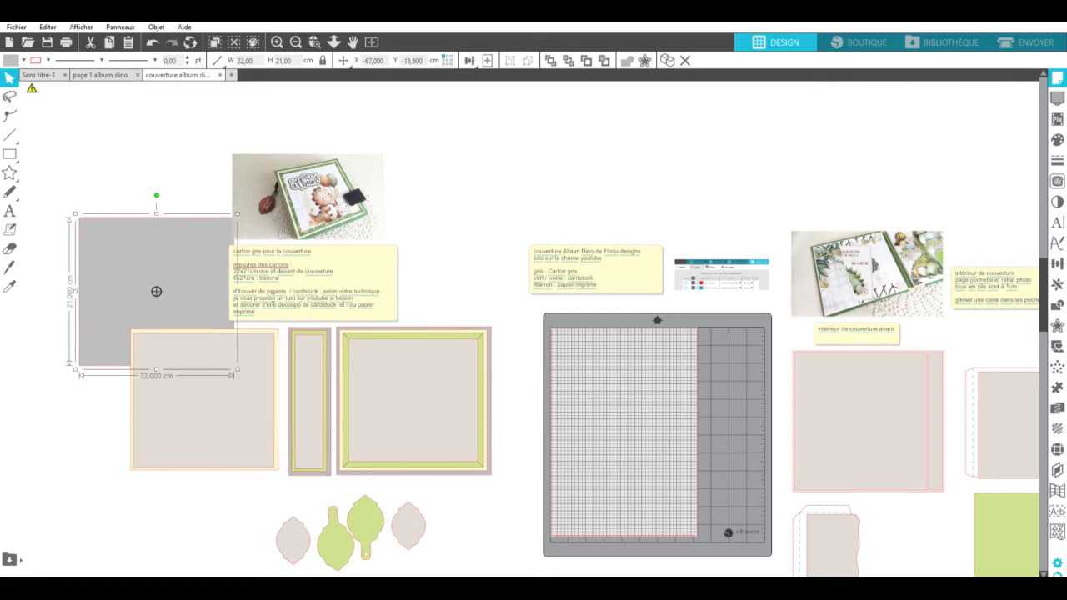
drag(178, 270, 118, 176)
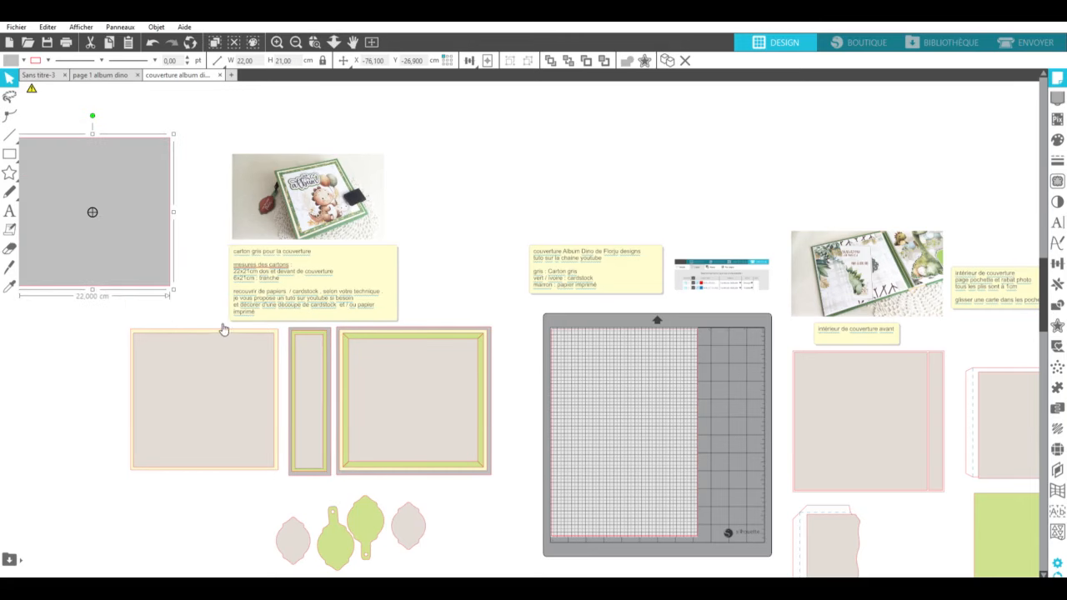
drag(223, 328, 151, 314)
click(177, 301)
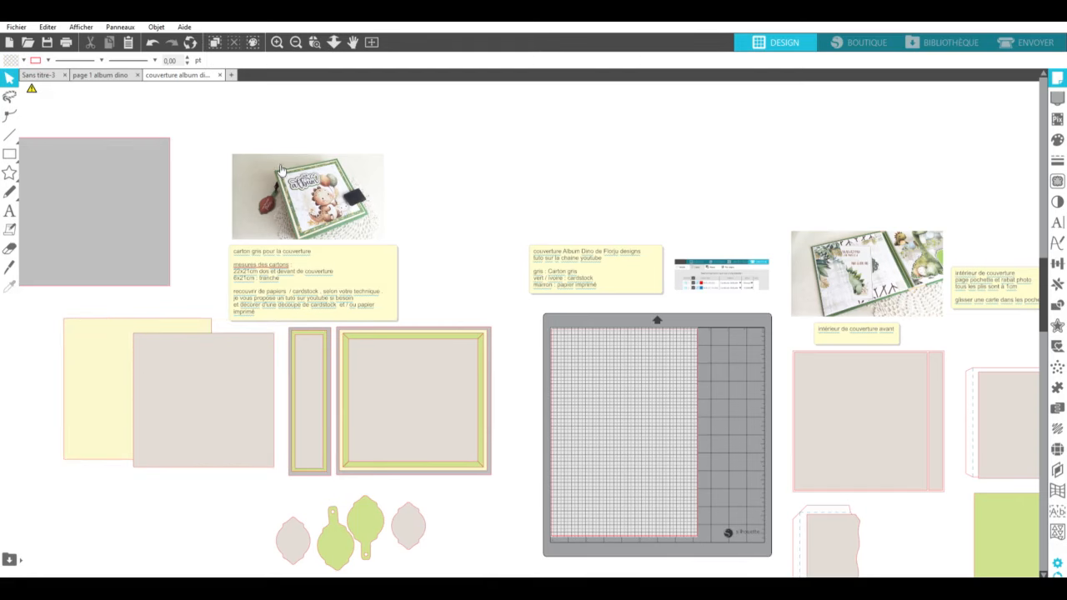
drag(217, 391, 174, 383)
click(215, 306)
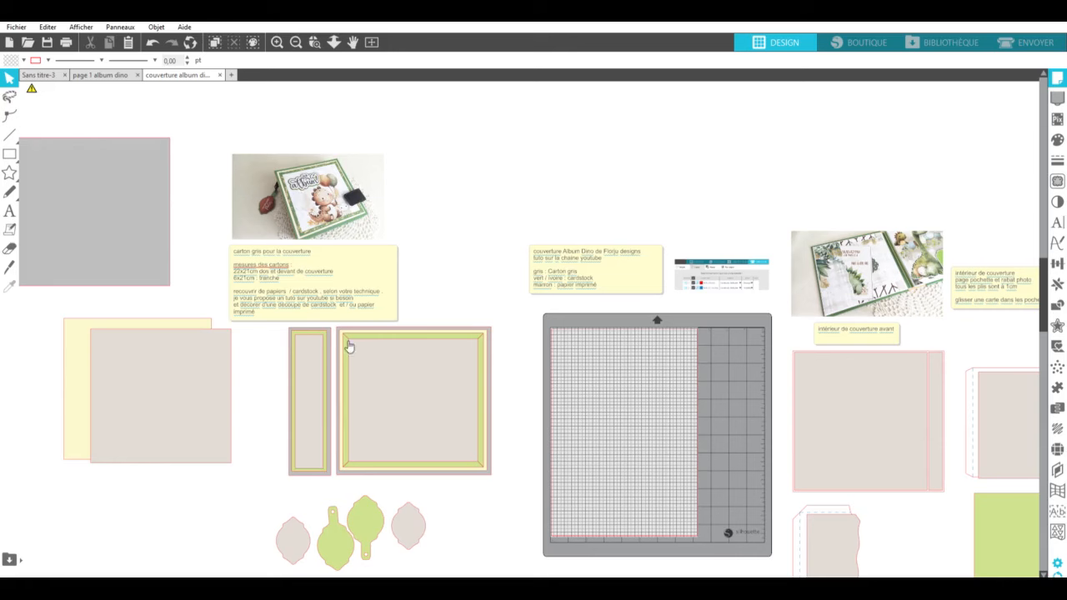
Check the sizes of the spine's green and beige layers, and pull the right cover's border strips, ivory mat and beige panel apart.
click(317, 327)
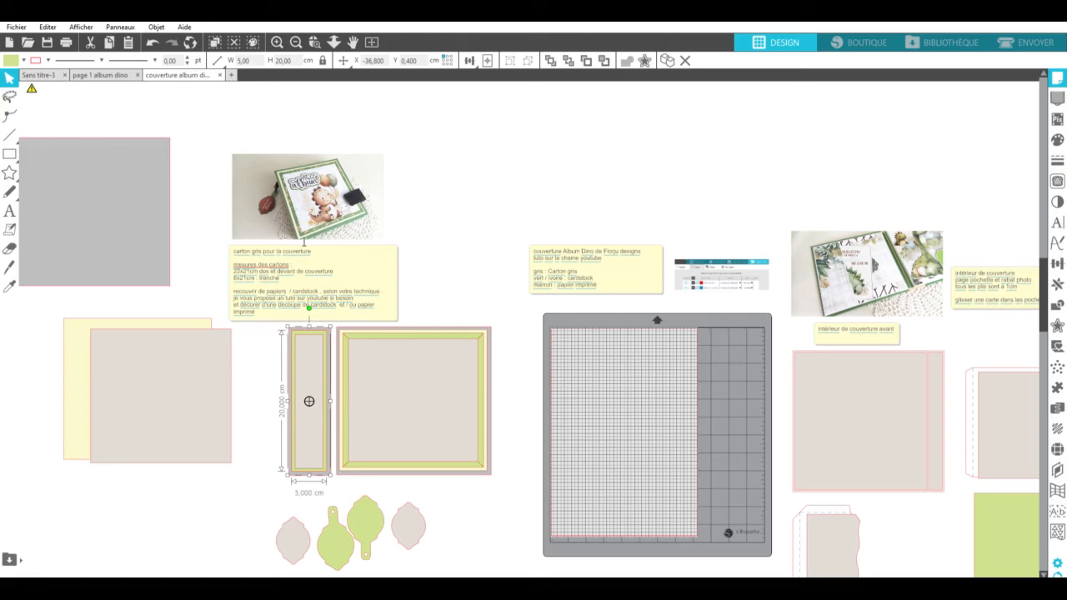
click(310, 364)
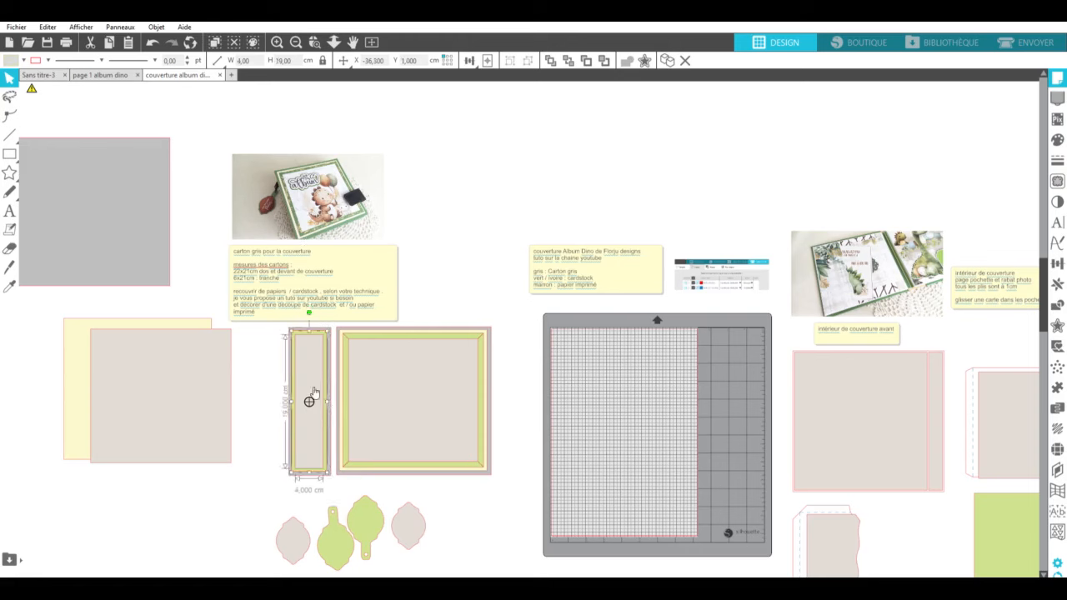
click(367, 335)
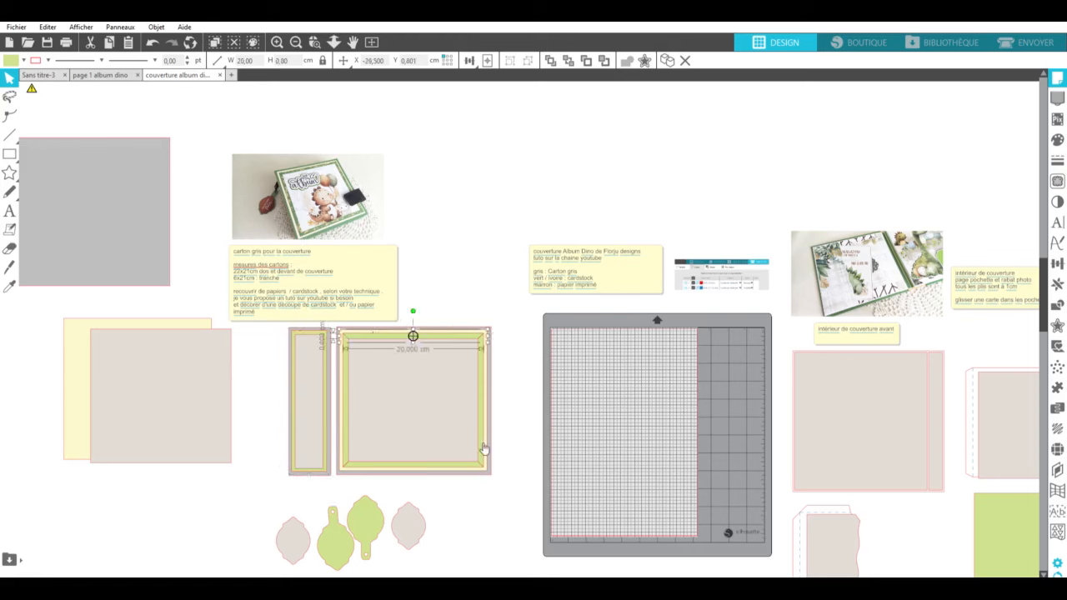
drag(481, 407, 524, 406)
drag(455, 330, 493, 298)
drag(445, 427, 508, 504)
drag(383, 326, 463, 317)
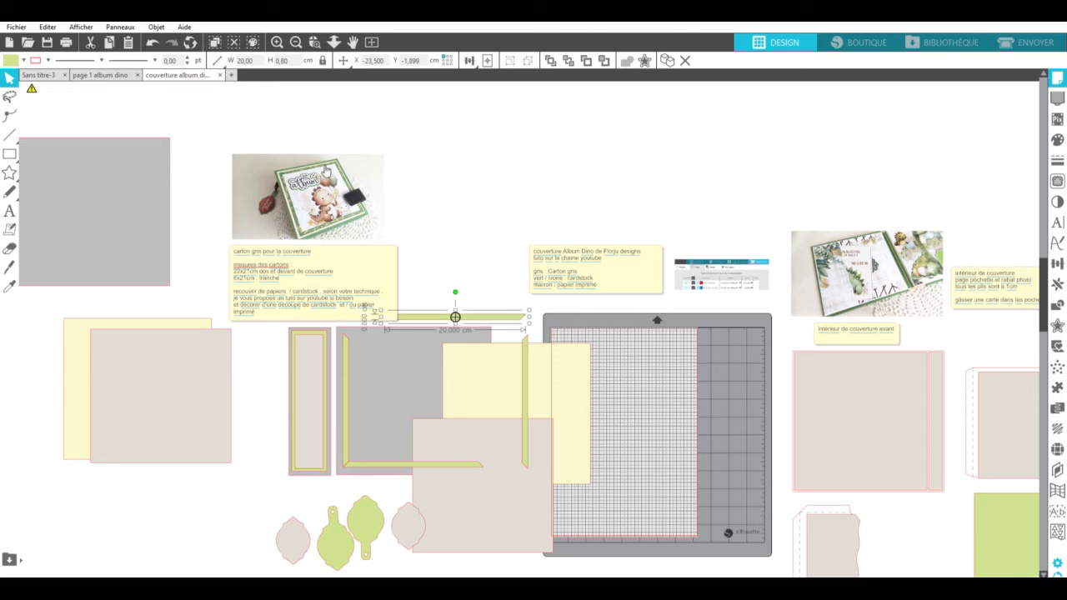
Examine the finished album cover photo up close, including its layered borders and hanging tag.
click(315, 42)
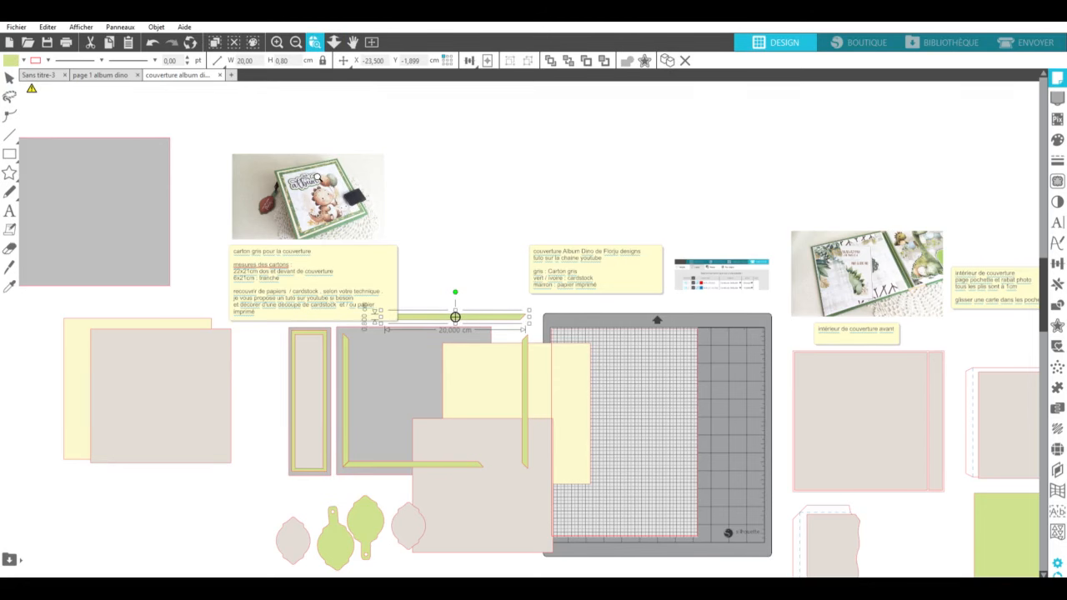
click(316, 182)
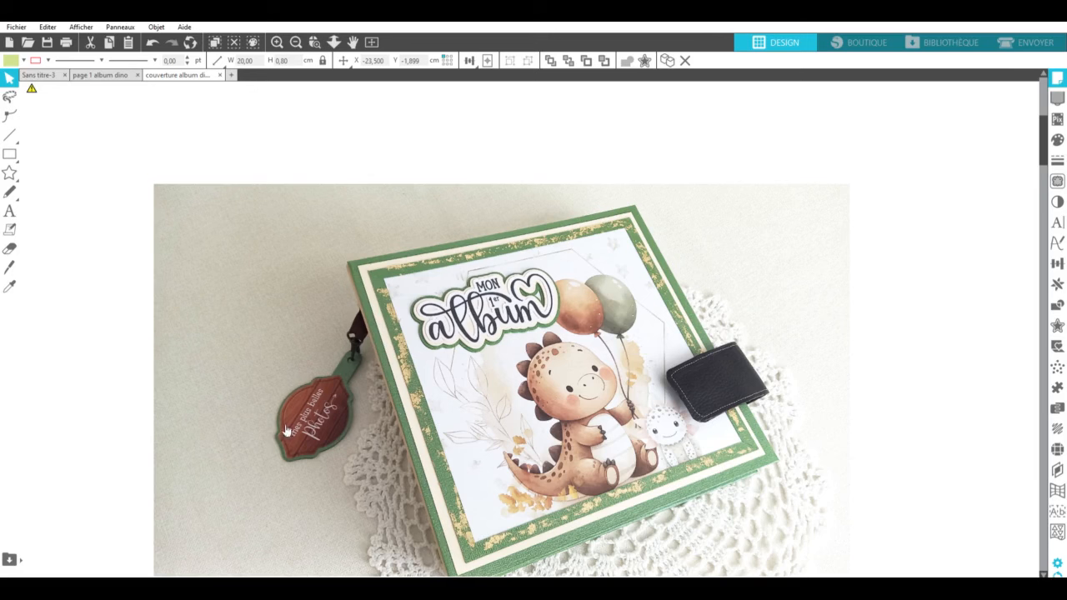
click(296, 40)
click(296, 42)
click(296, 42)
click(296, 41)
Select the green tag piece below the cover panels to check its dimensions.
scroll(540, 484, down, 4)
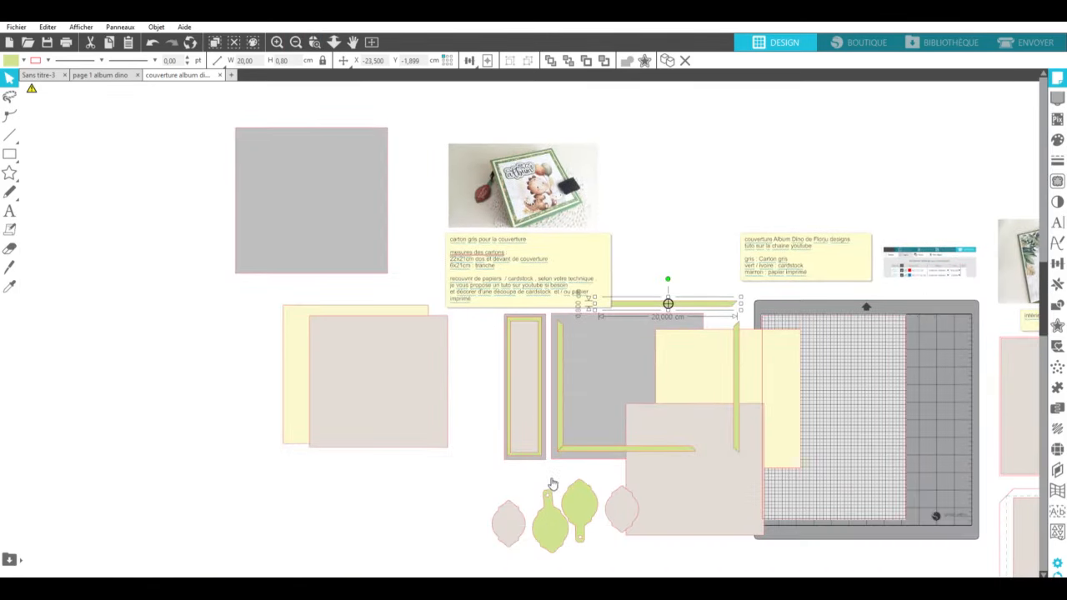
click(623, 446)
click(511, 465)
click(581, 435)
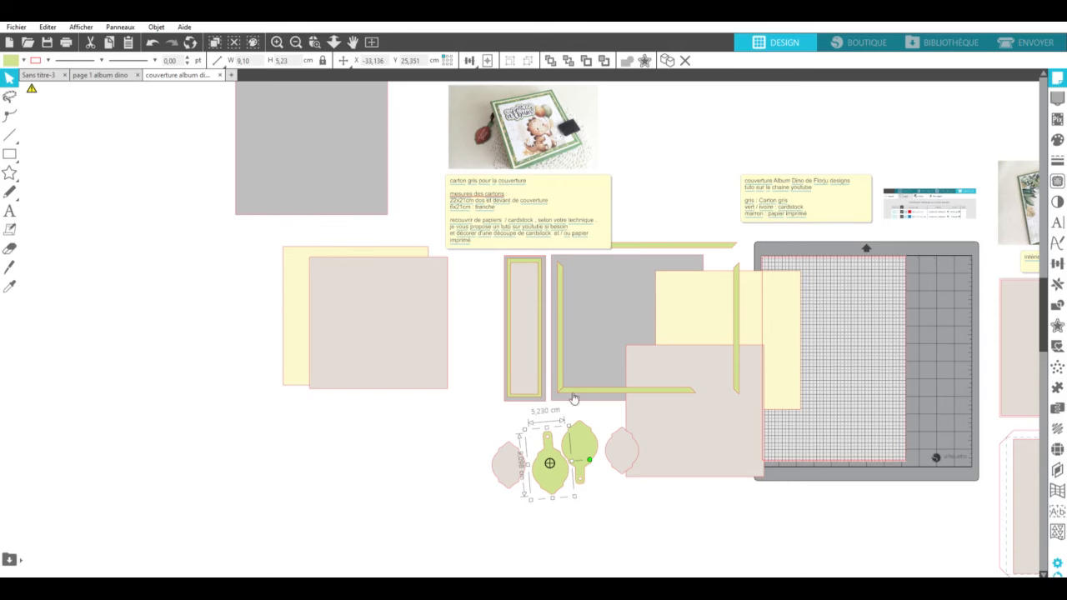
Examine the front and back inside-cover pieces with their notes, pockets, photo flap and green cards.
drag(498, 577, 825, 576)
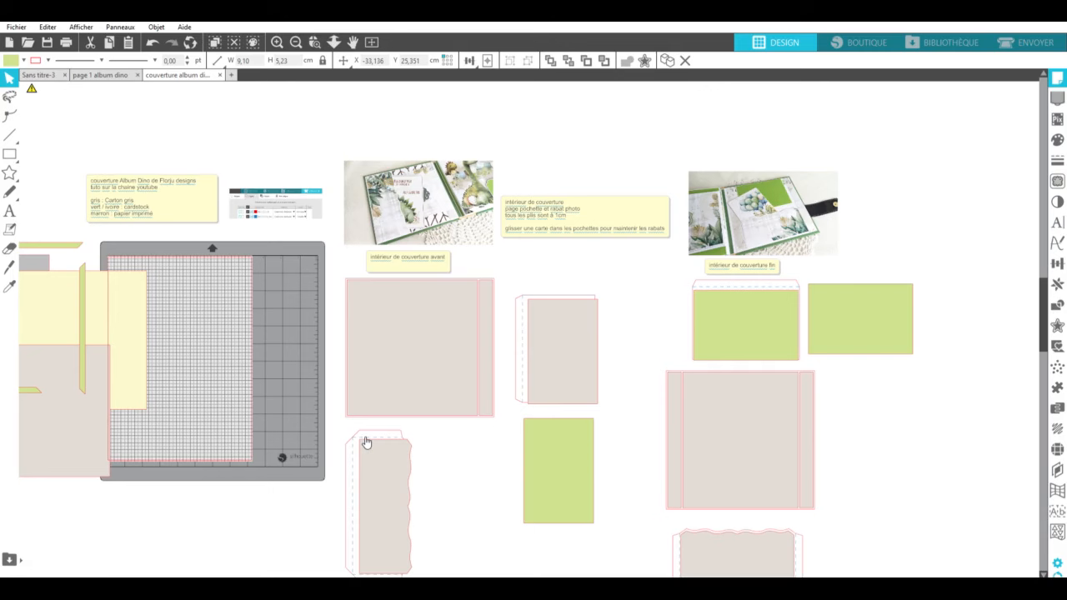
scroll(928, 554, down, 1)
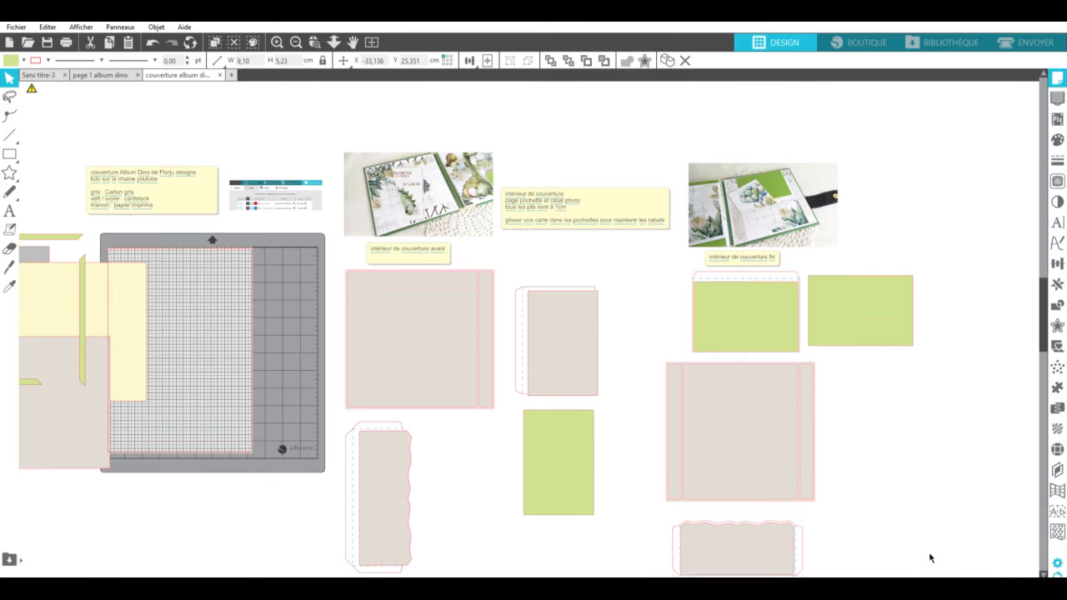
scroll(884, 350, up, 1)
Compare the reference image of red cut and blue score line settings with the real line-colour send settings, and return to the whole design.
click(314, 42)
click(300, 205)
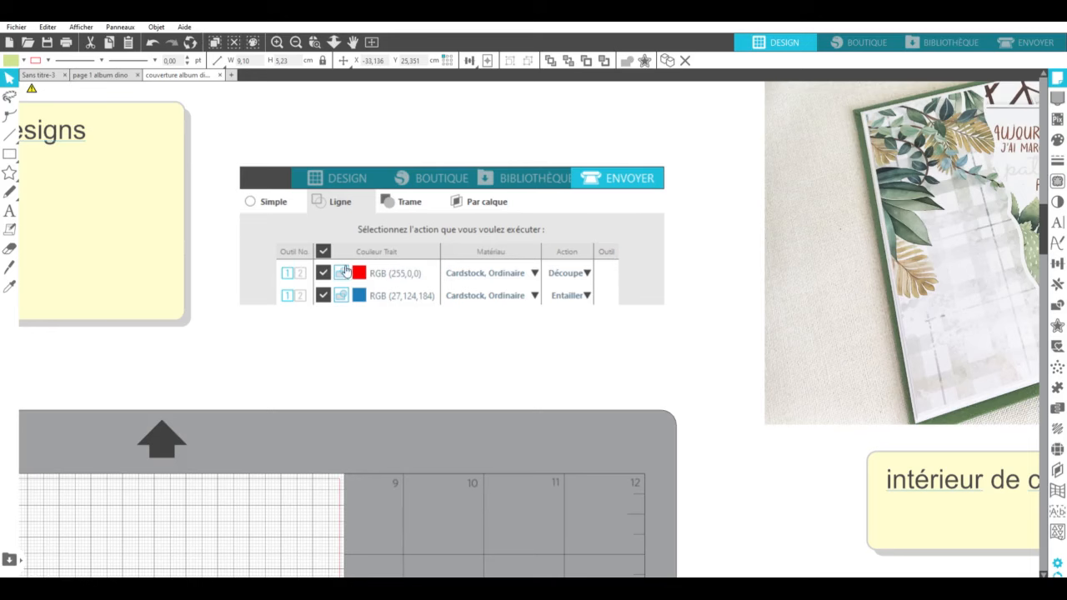
click(1026, 42)
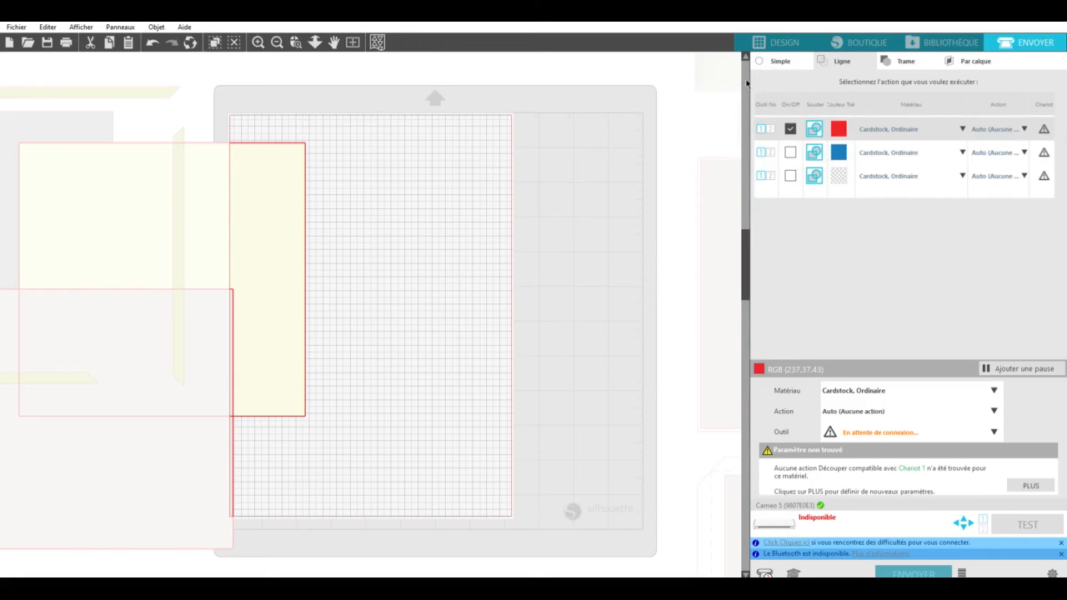
click(775, 37)
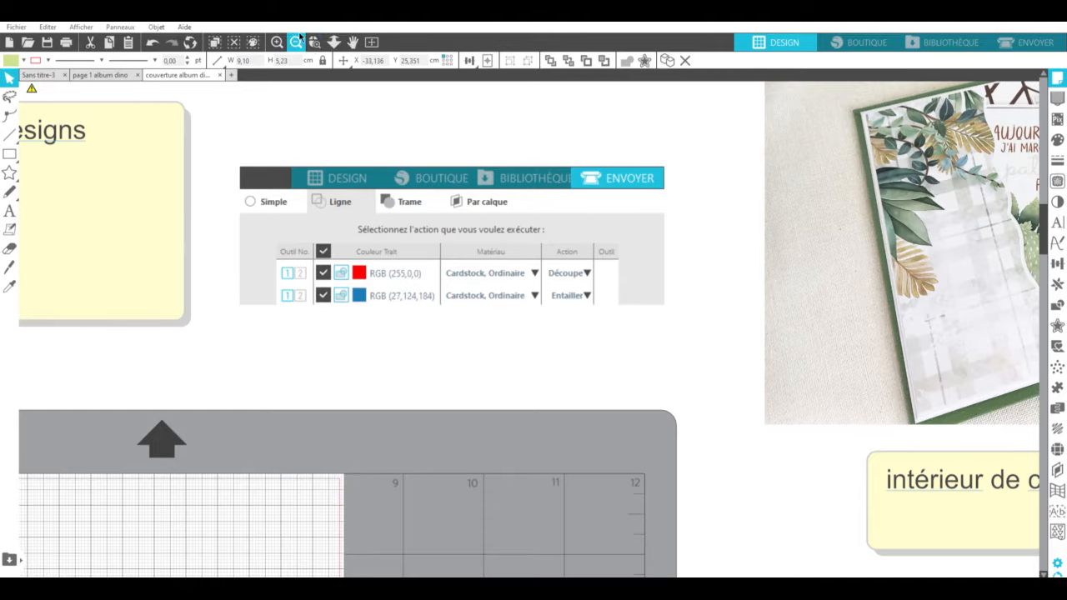
click(298, 40)
click(297, 41)
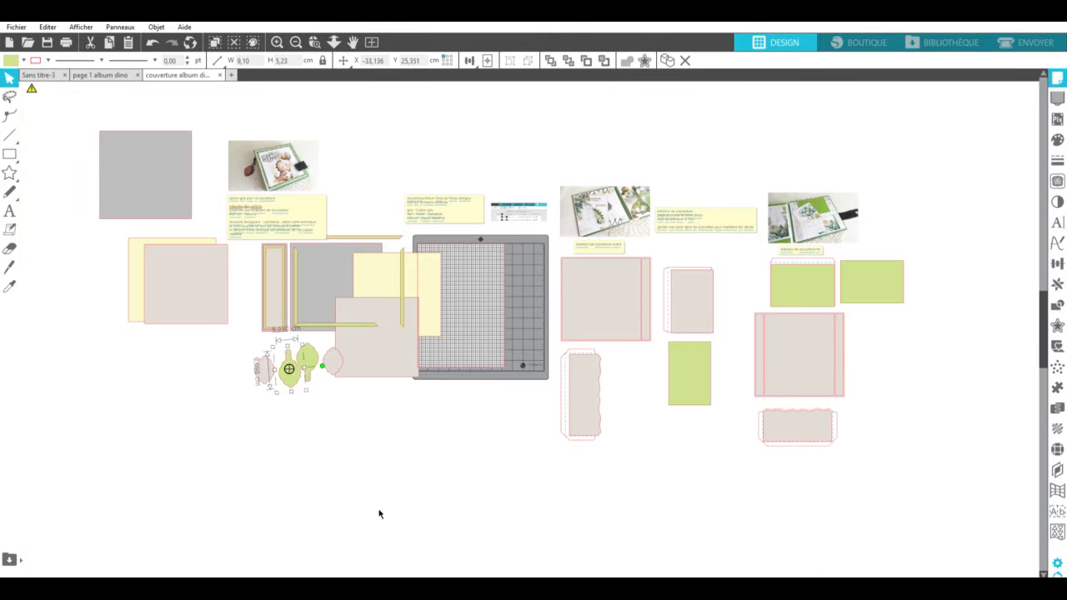